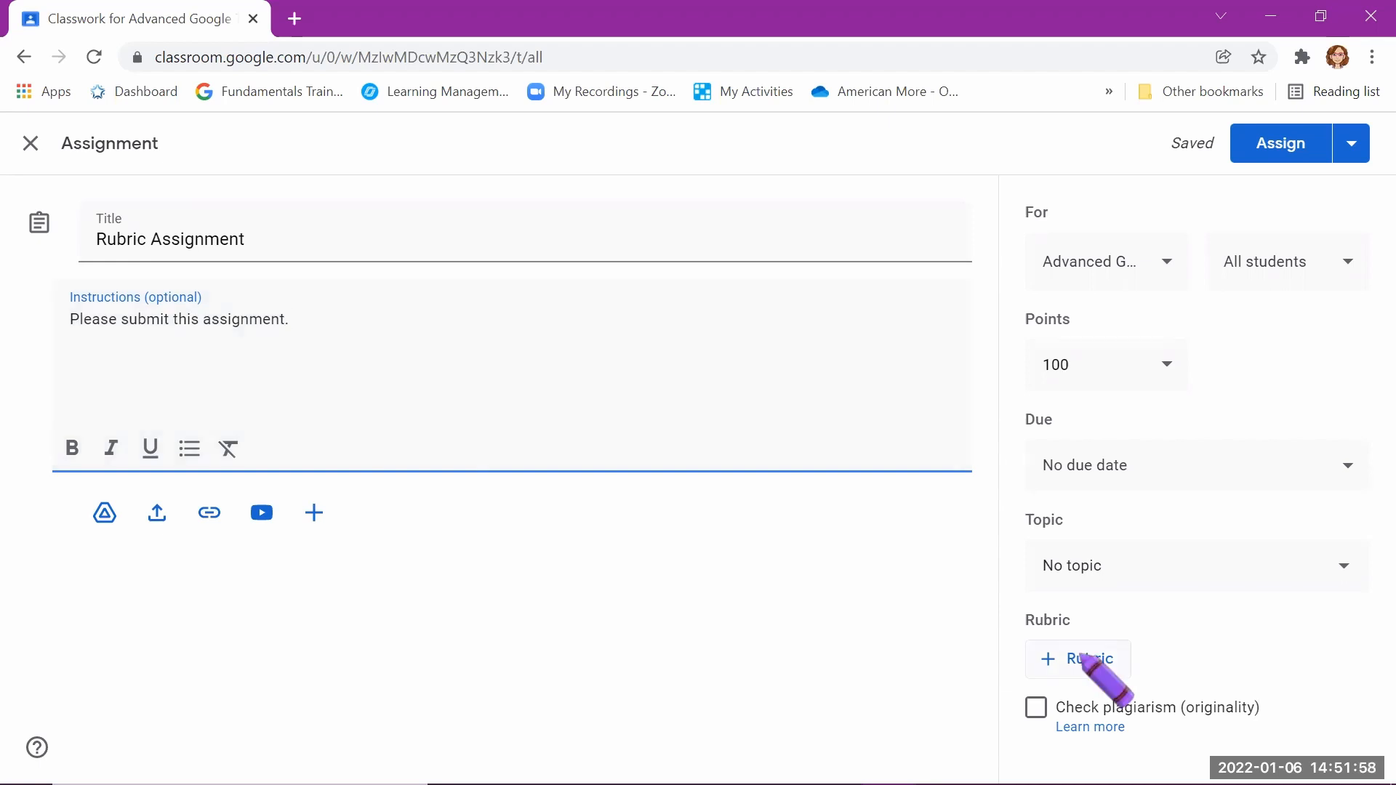
Step: Create a rubric with a "Text length" criterion described as "Write at least 10 sentences." and set its first level to 5 points
left_click(1081, 657)
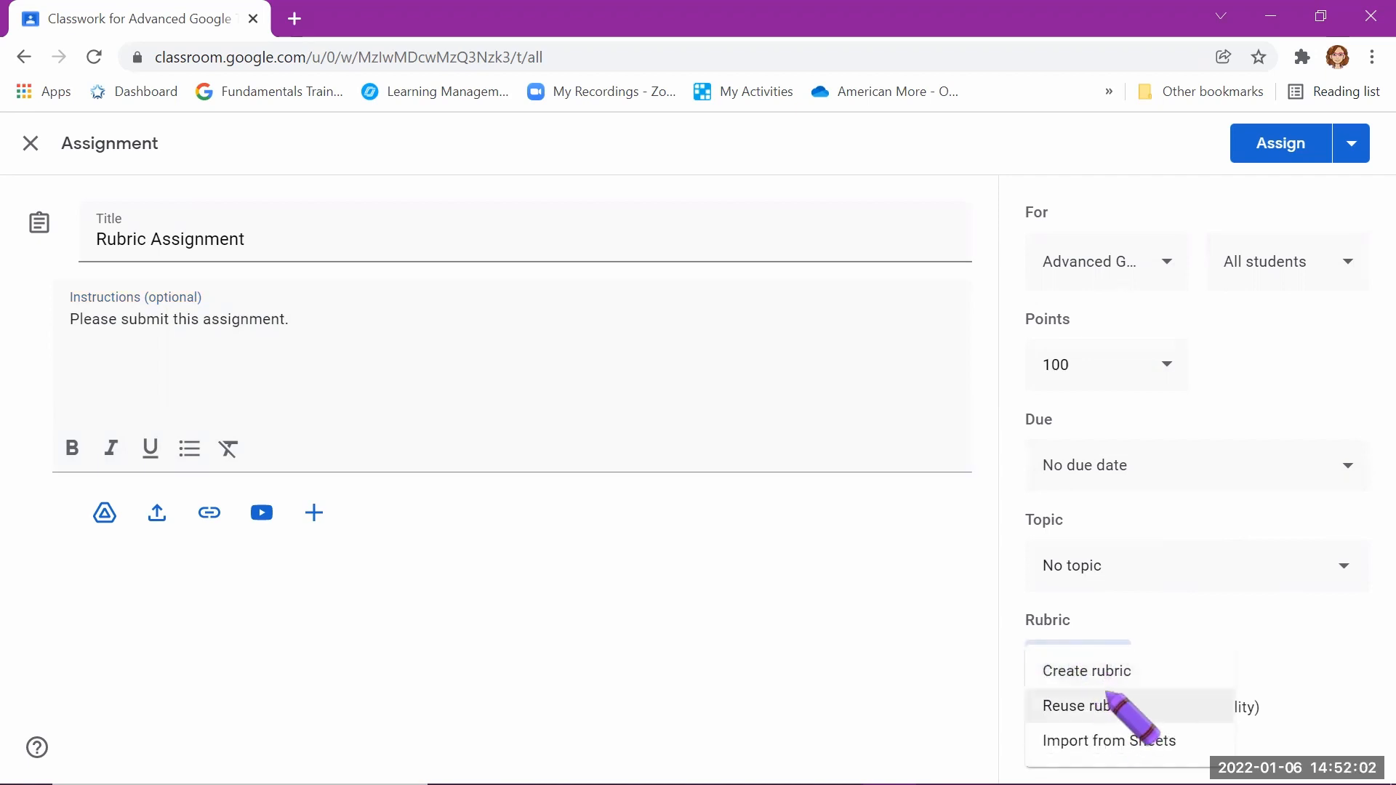
left_click(1104, 676)
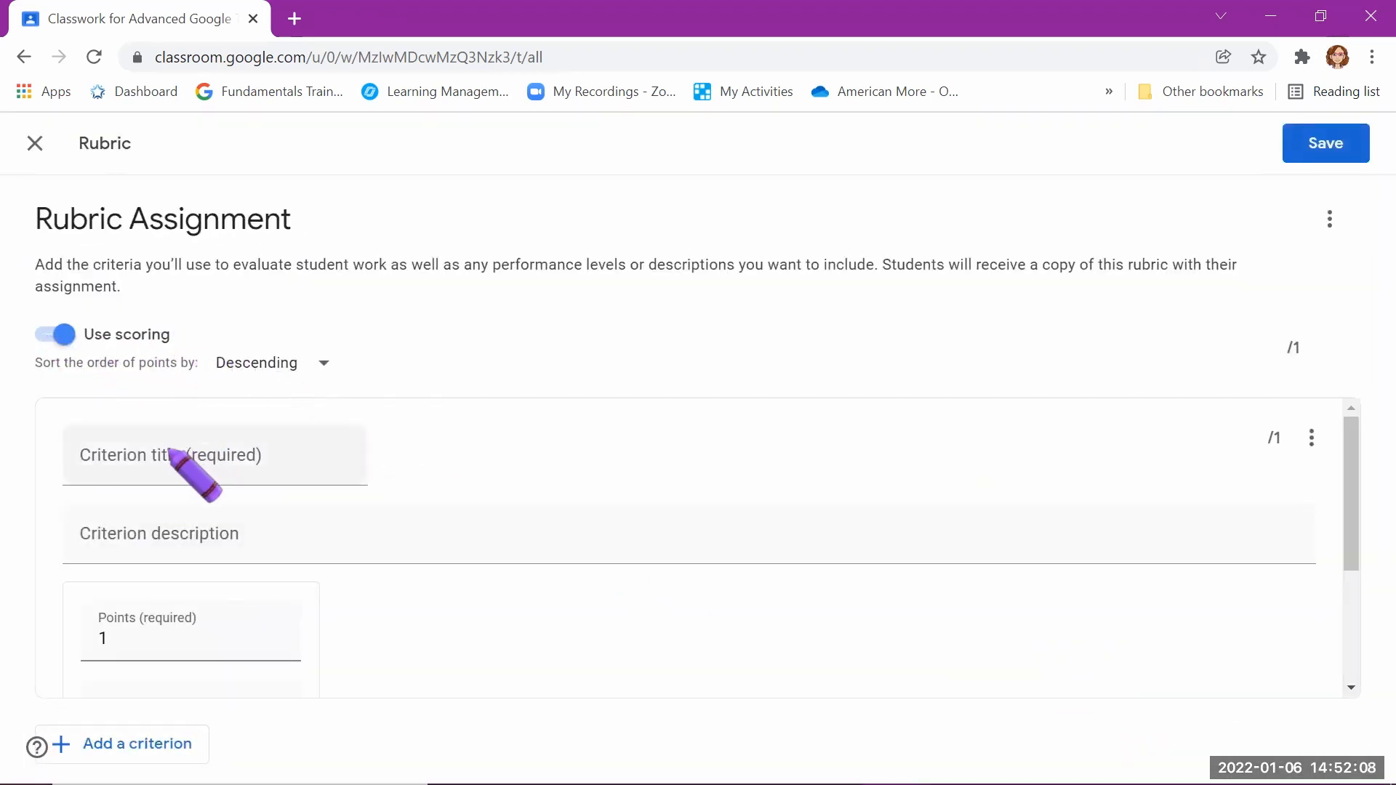
left_click(190, 464)
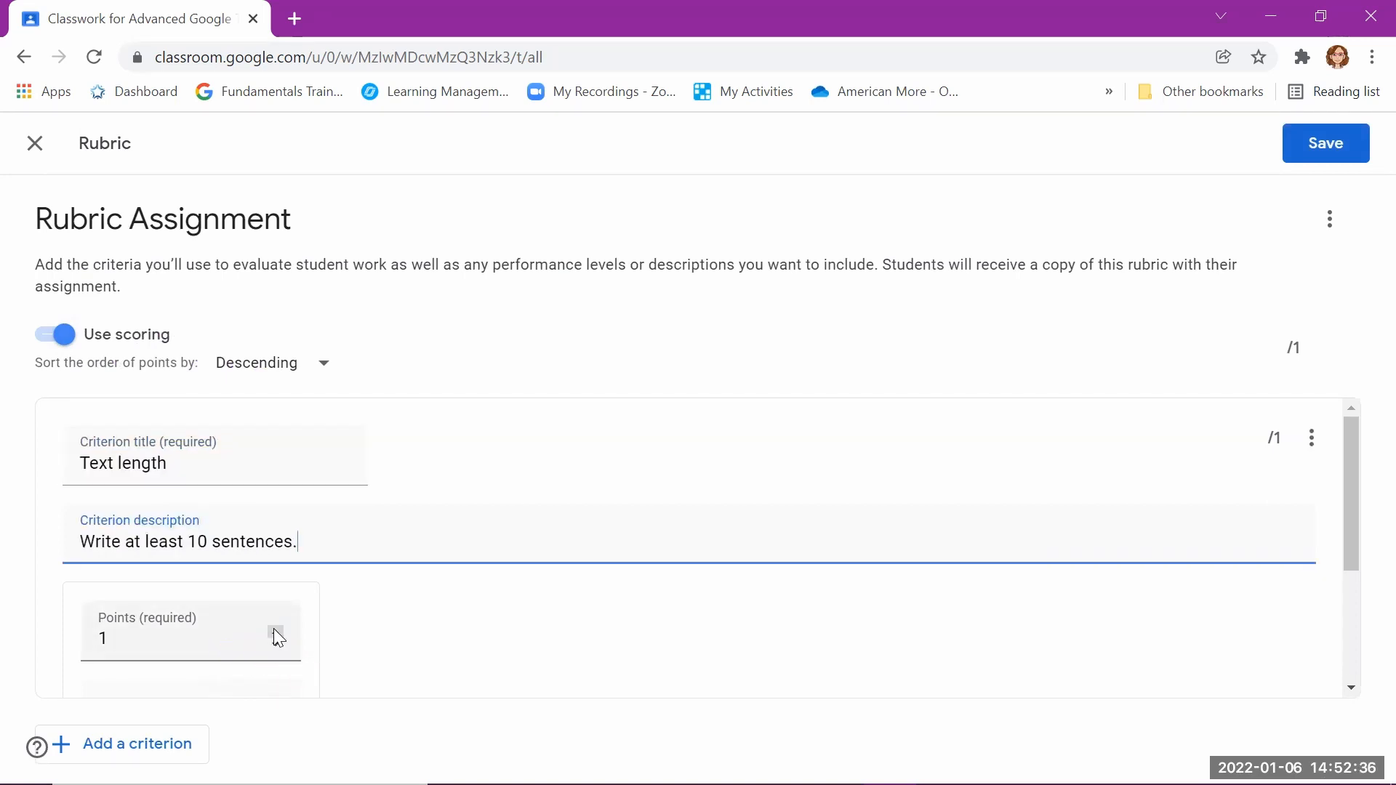
left_click(276, 633)
scroll(296, 640, "down", 2)
left_click(277, 458)
left_click(277, 459)
left_click(277, 458)
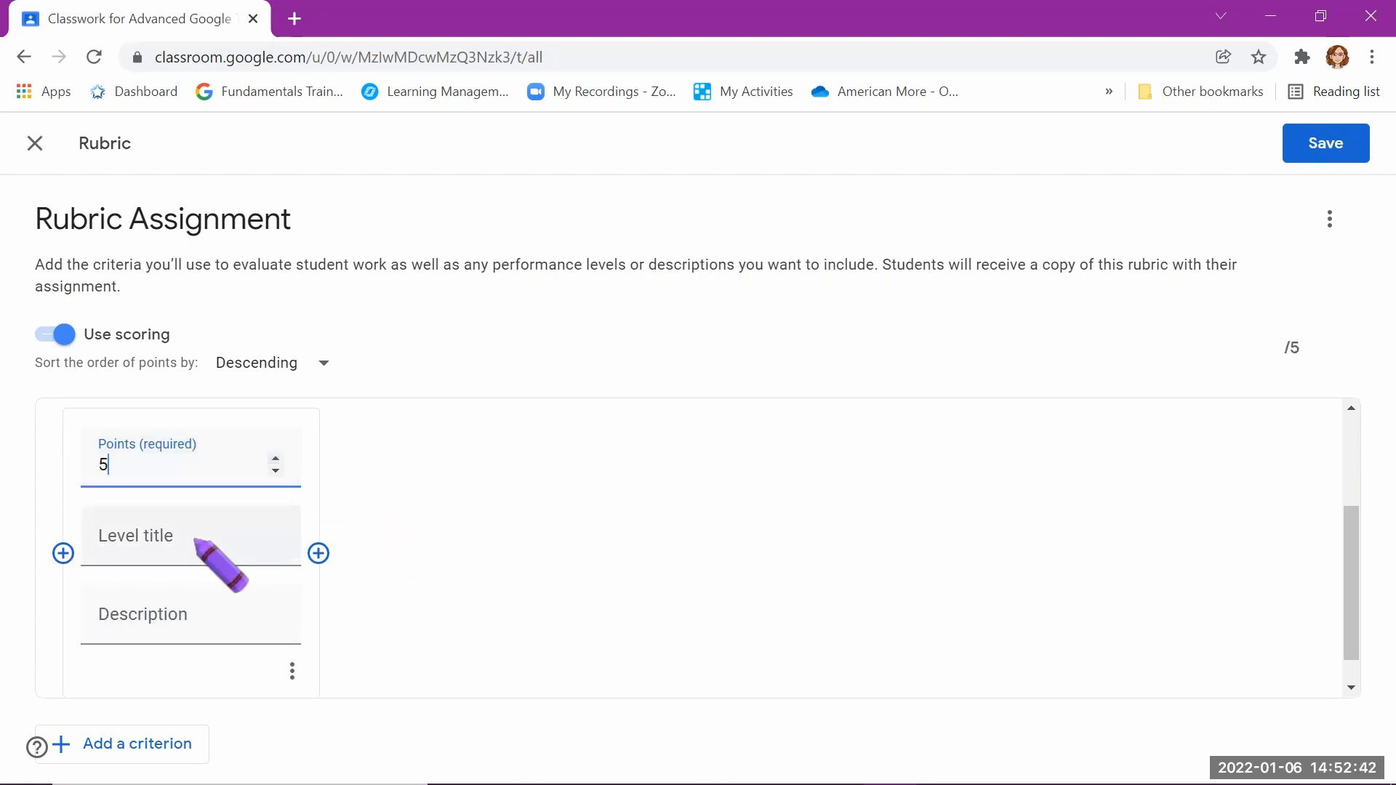
Step: Title the 5-point level "All sentences" and describe it as "At least 10 sentences"
scroll(220, 537, "up", 2)
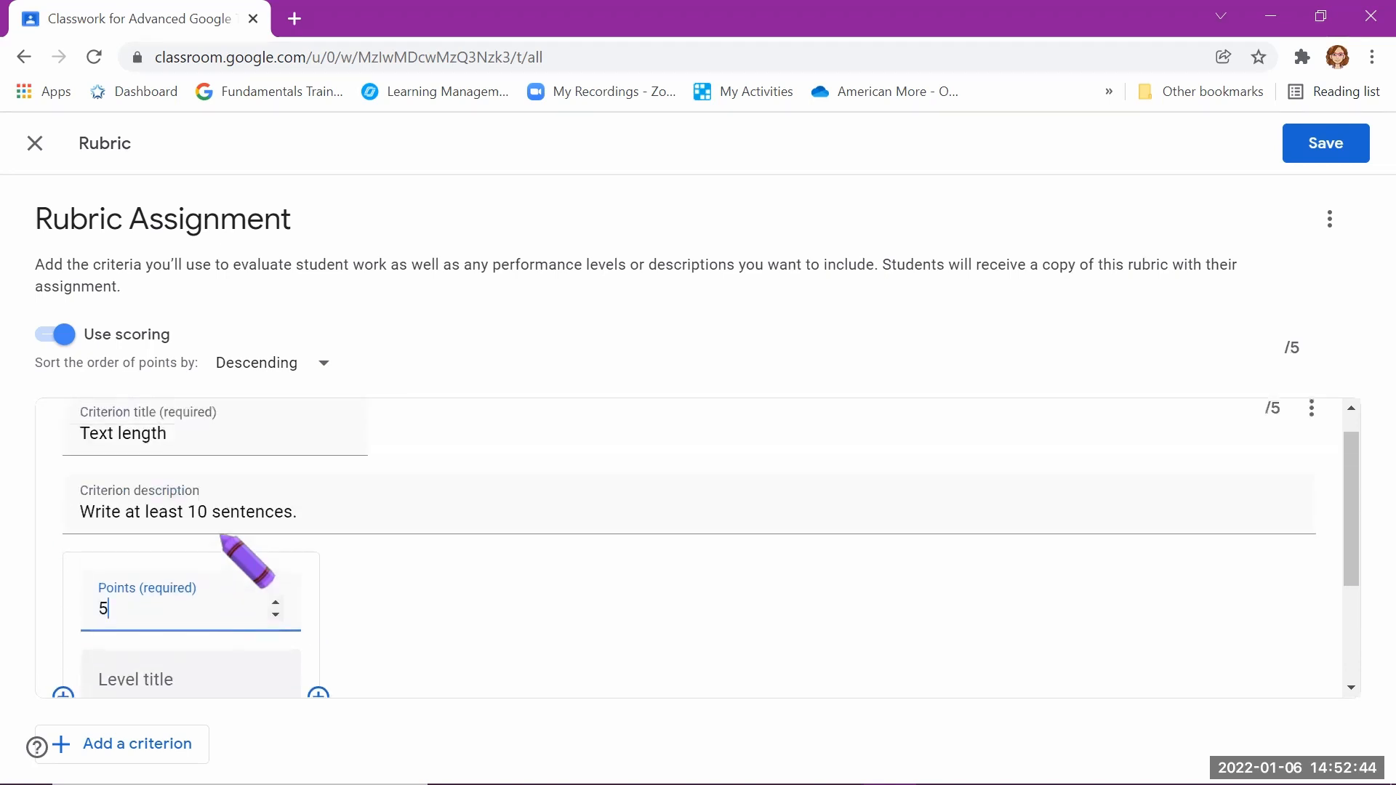
scroll(221, 536, "down", 2)
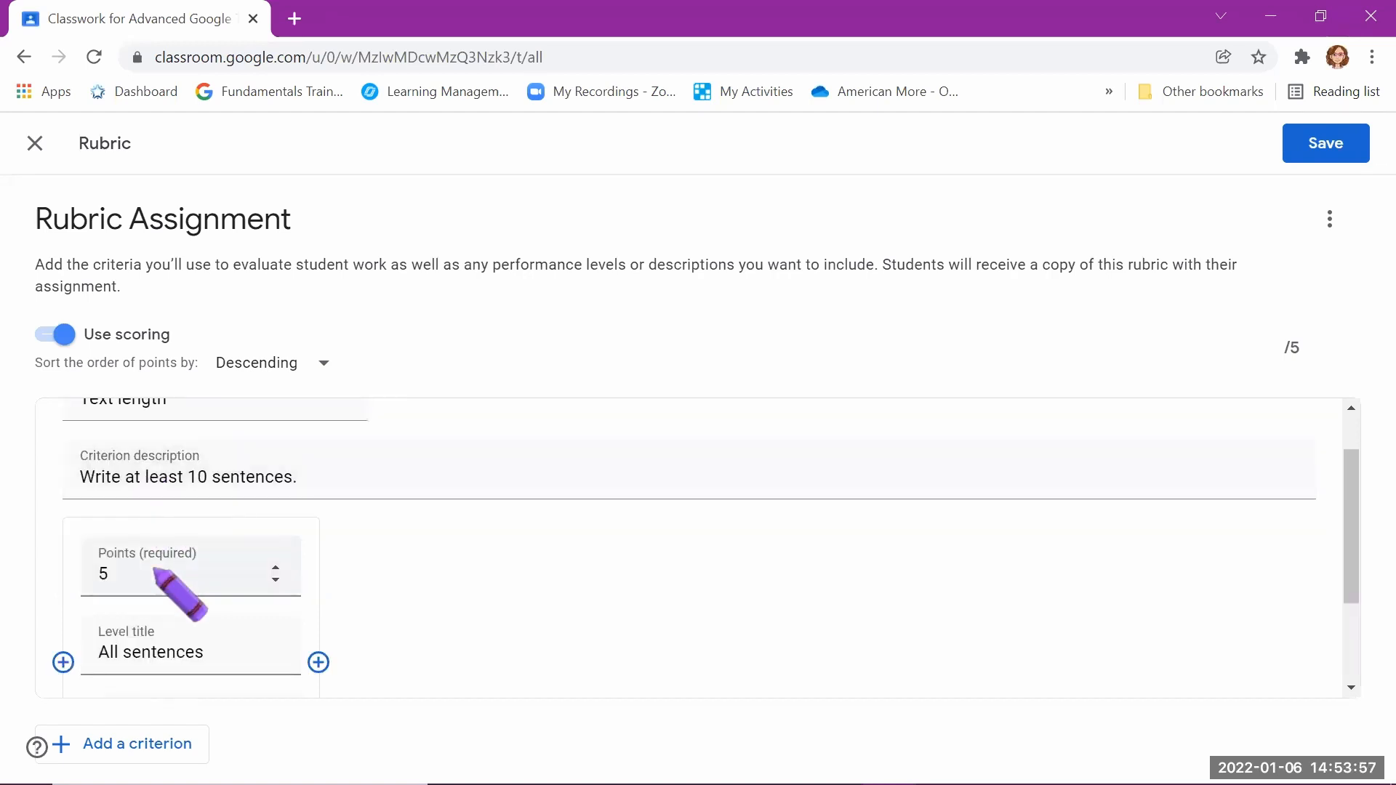
scroll(154, 629, "down", 1)
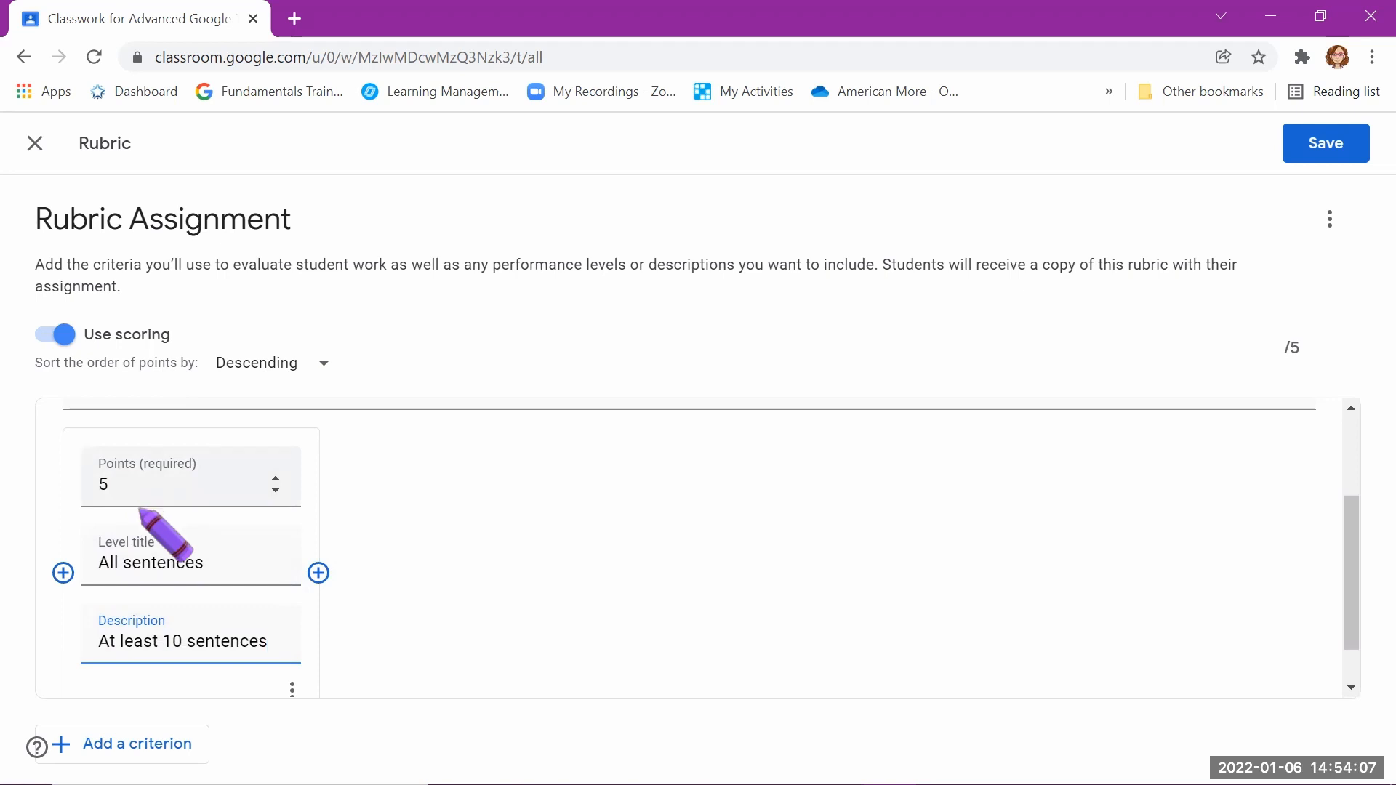
scroll(138, 506, "up", 1)
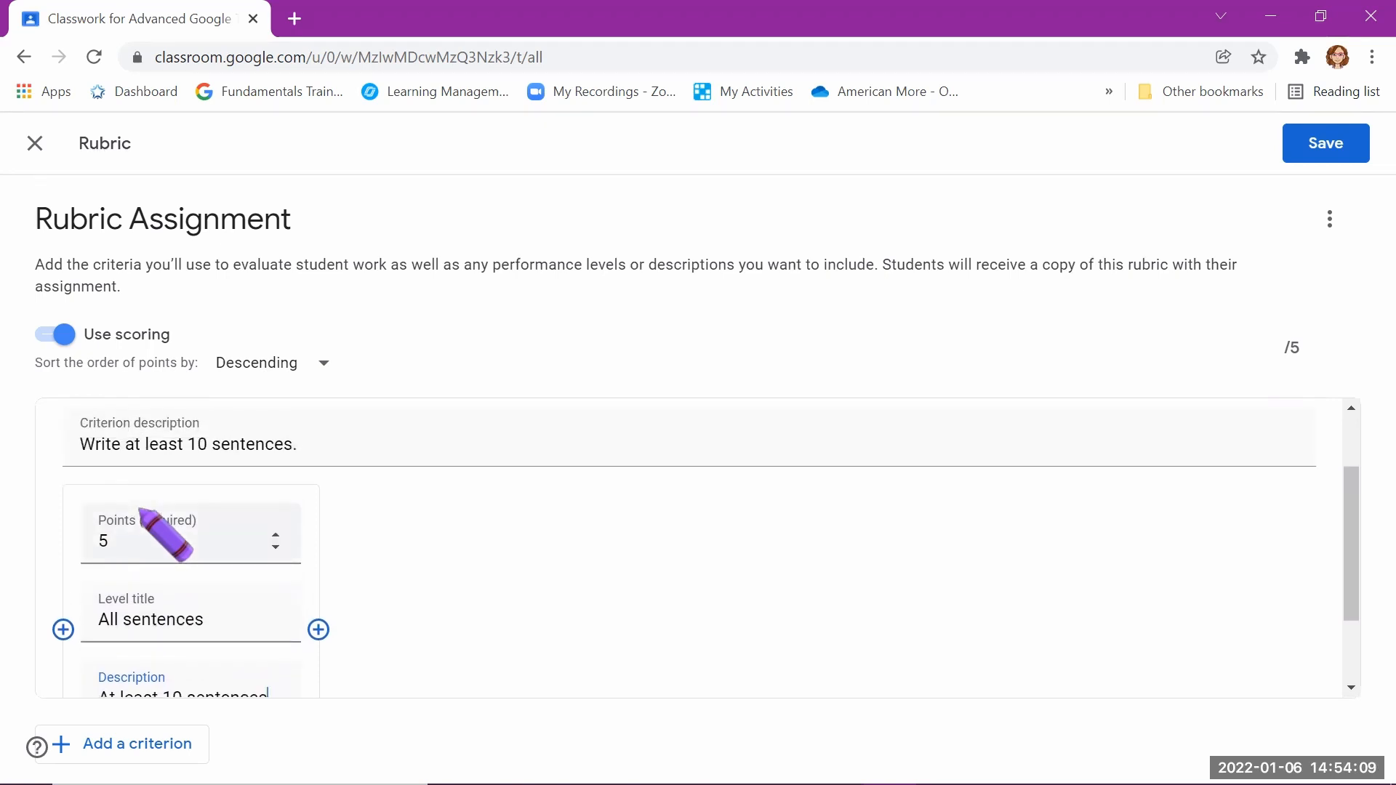
Step: Add a 3-point "Partial" level, "between 5 and 9 sentences", and a 1-point "Minimum" level, "Less than 5 sentences", to the Text length criterion
scroll(142, 516, "down", 1)
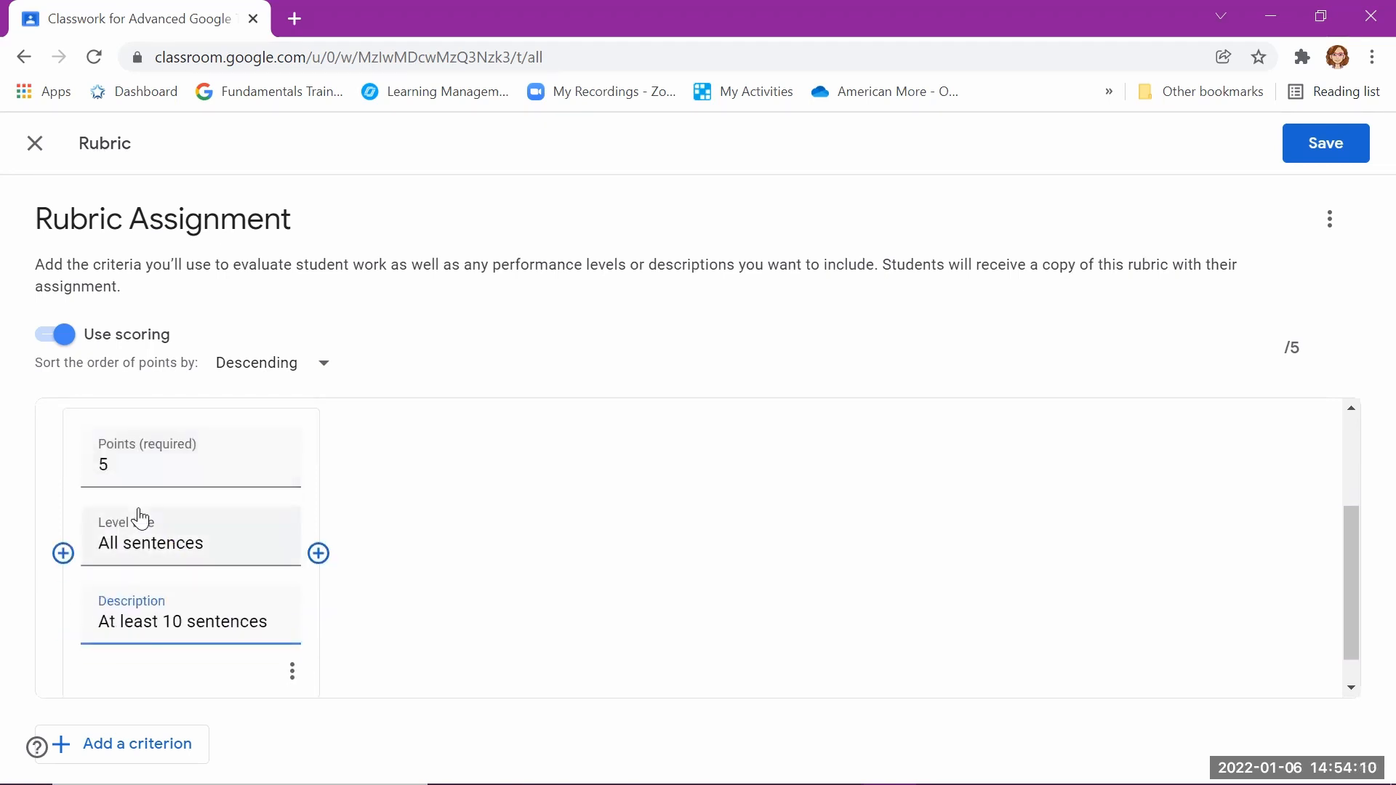
left_click(318, 553)
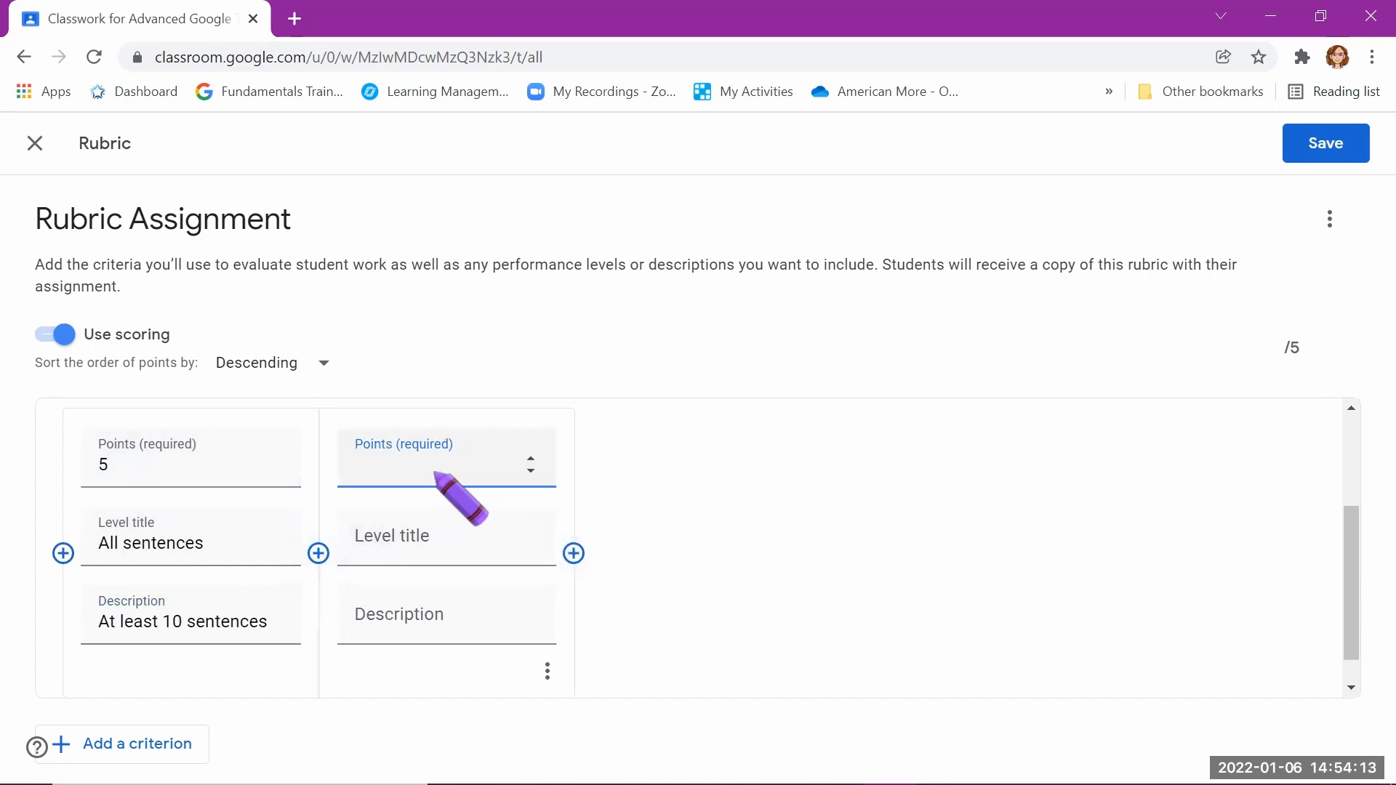
left_click(441, 553)
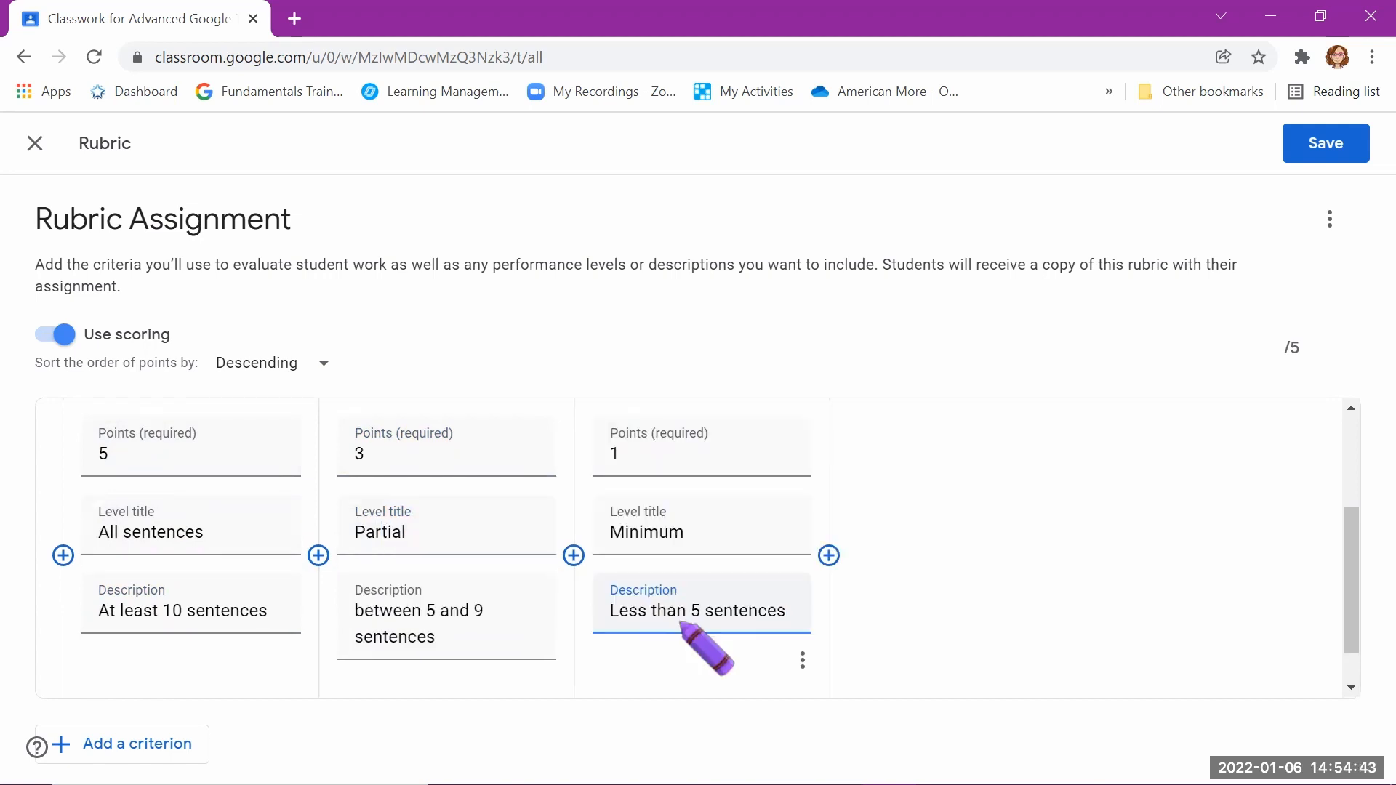
Step: Add a second criterion titled "Text cohesion" and described as "All the sentences are put in a logical order."
scroll(682, 624, "down", 1)
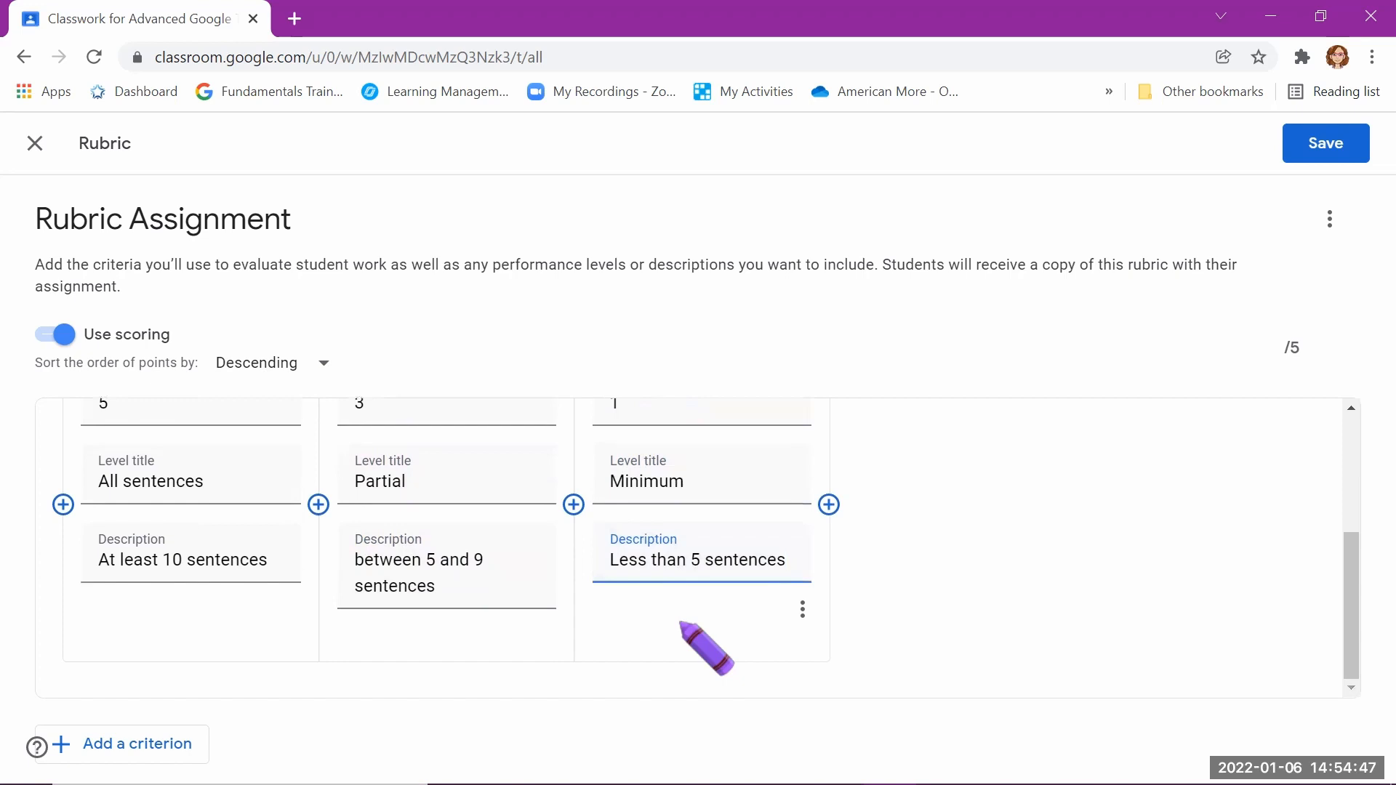
scroll(1000, 507, "up", 4)
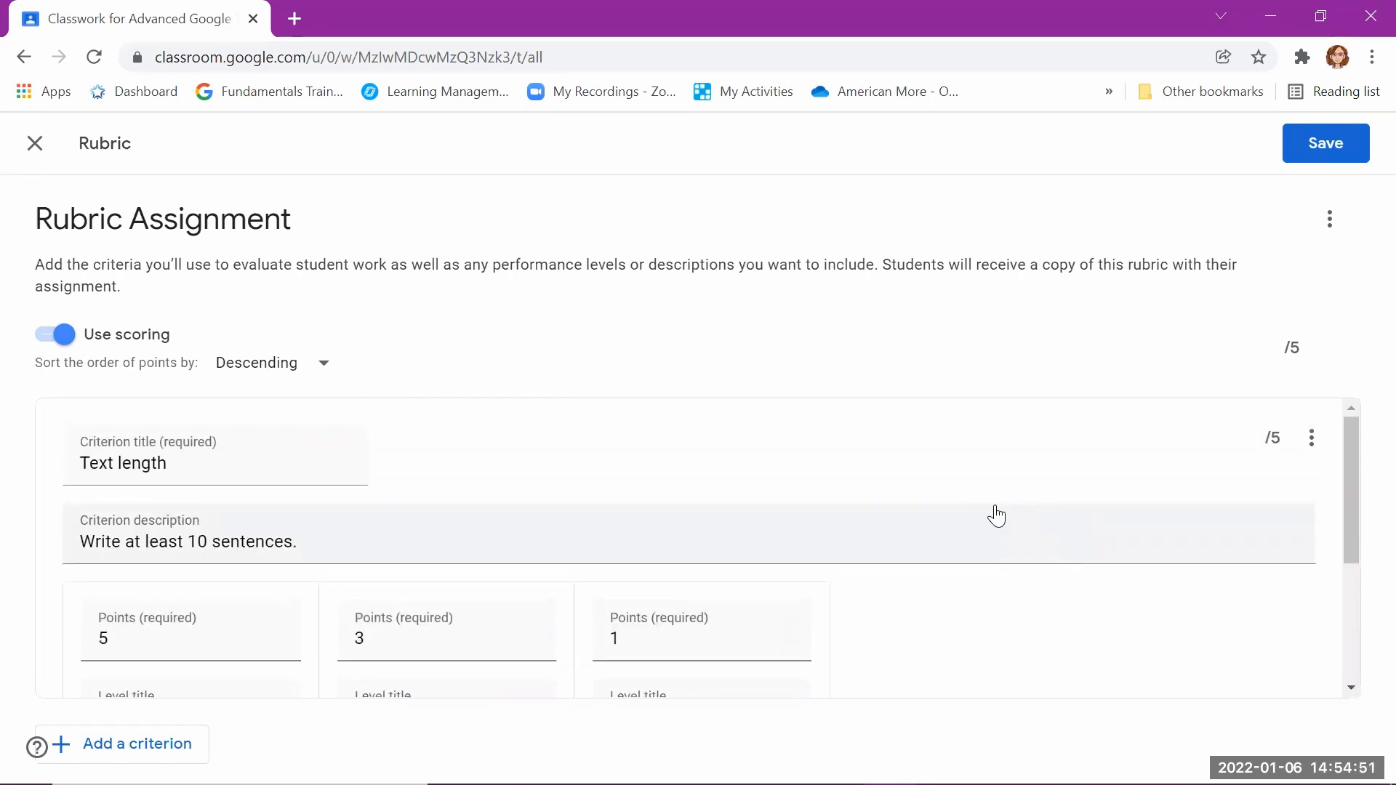
scroll(995, 515, "down", 4)
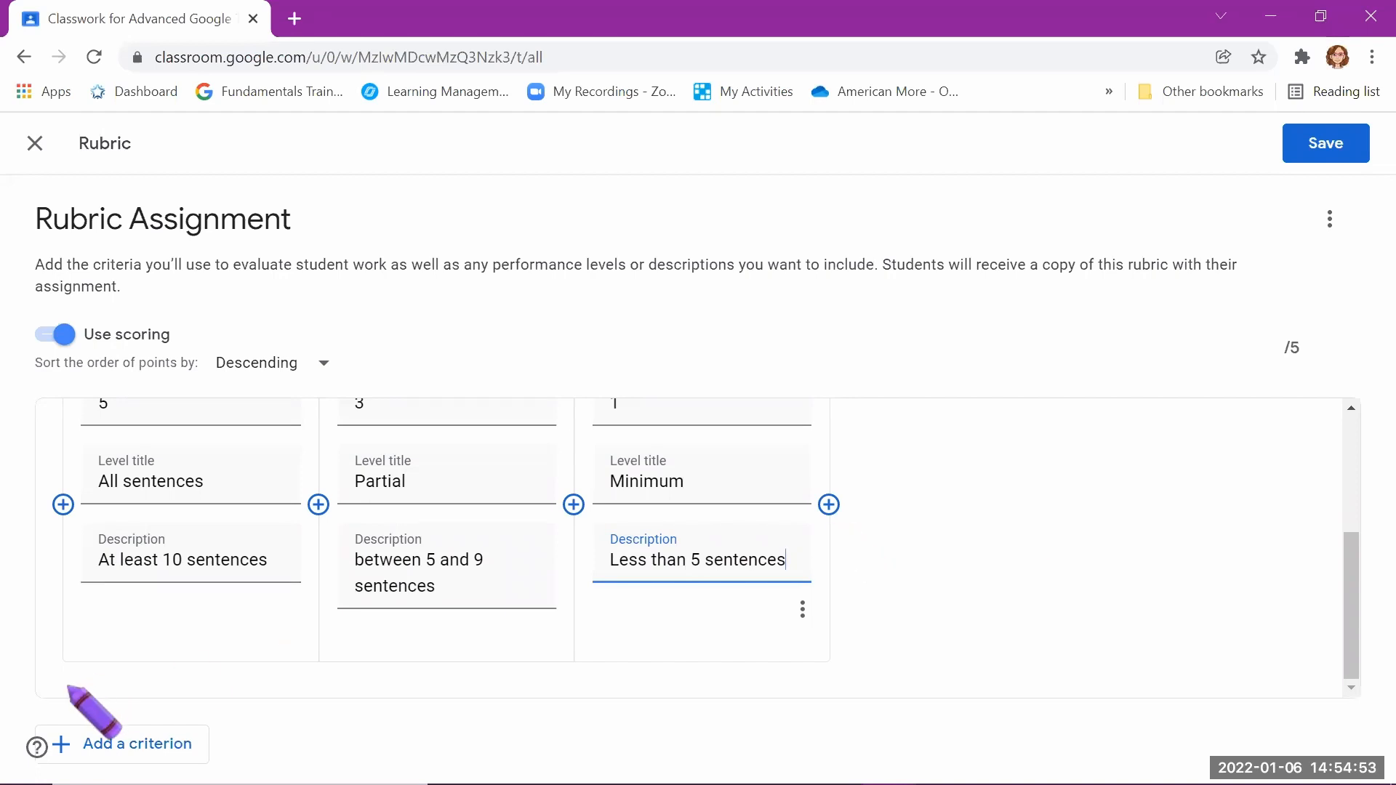
left_click(114, 749)
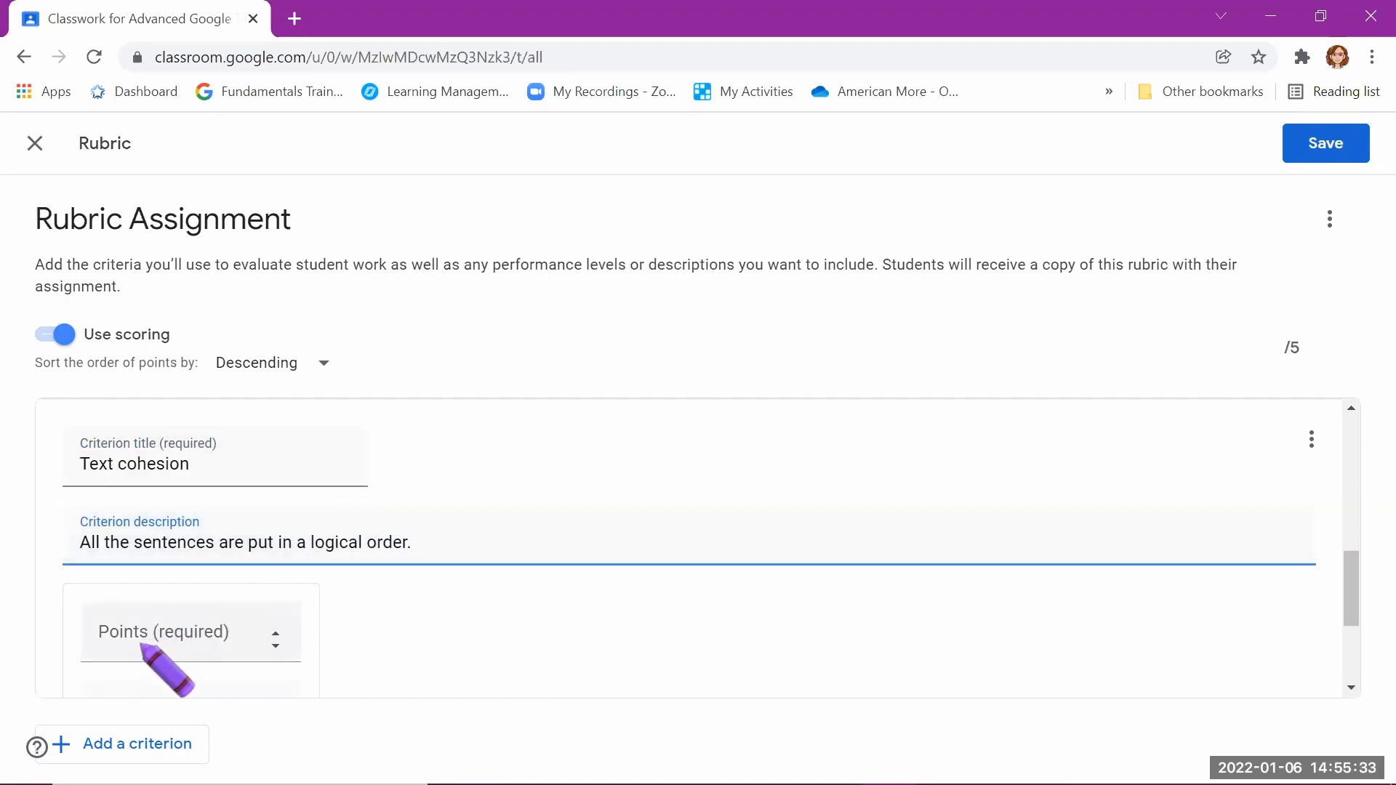
Step: Give Text cohesion a 5-point "Full cohesion" level, "All sentences follow a logical flow.", and a 3-point "partial" level, "2-3 sentences are misplaced."
left_click(142, 640)
scroll(141, 641, "down", 2)
type("5")
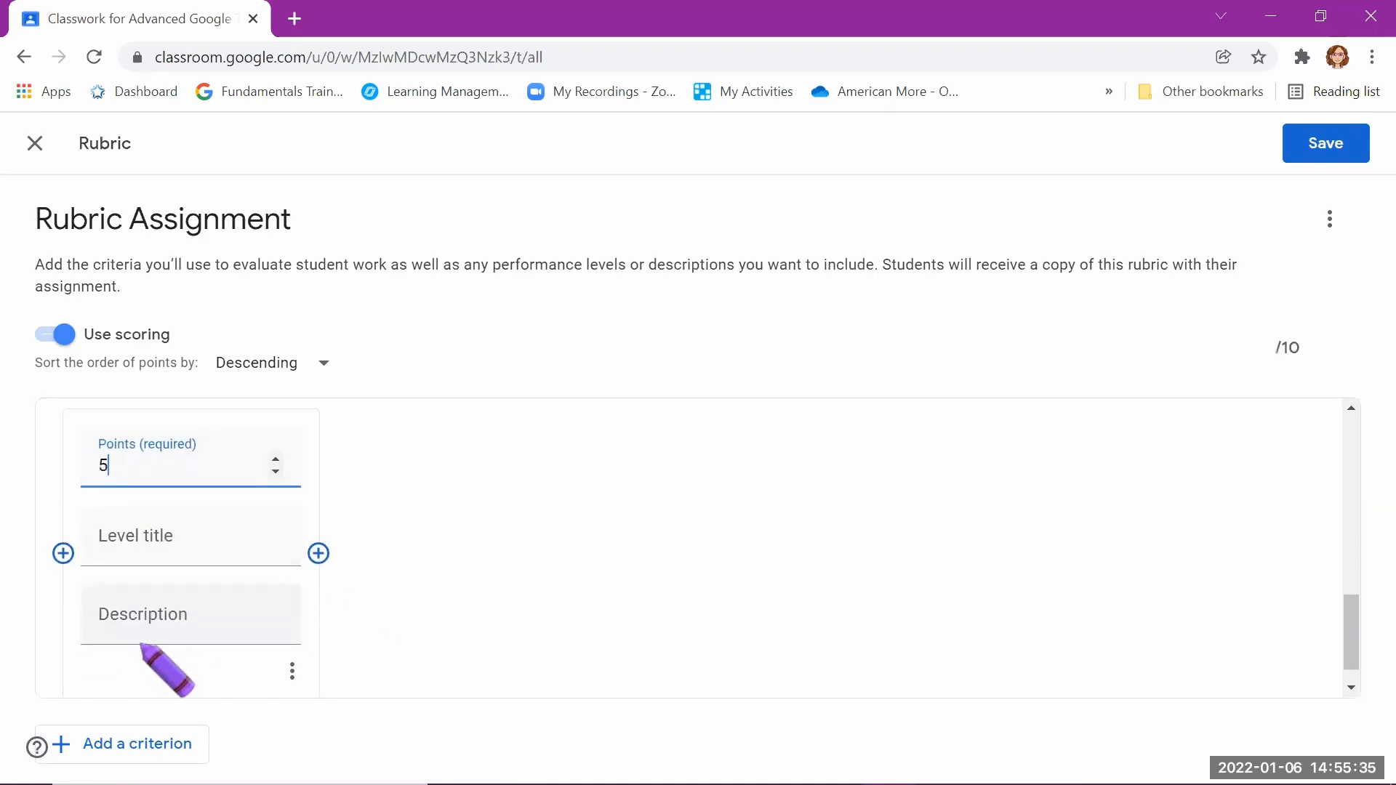
left_click(198, 545)
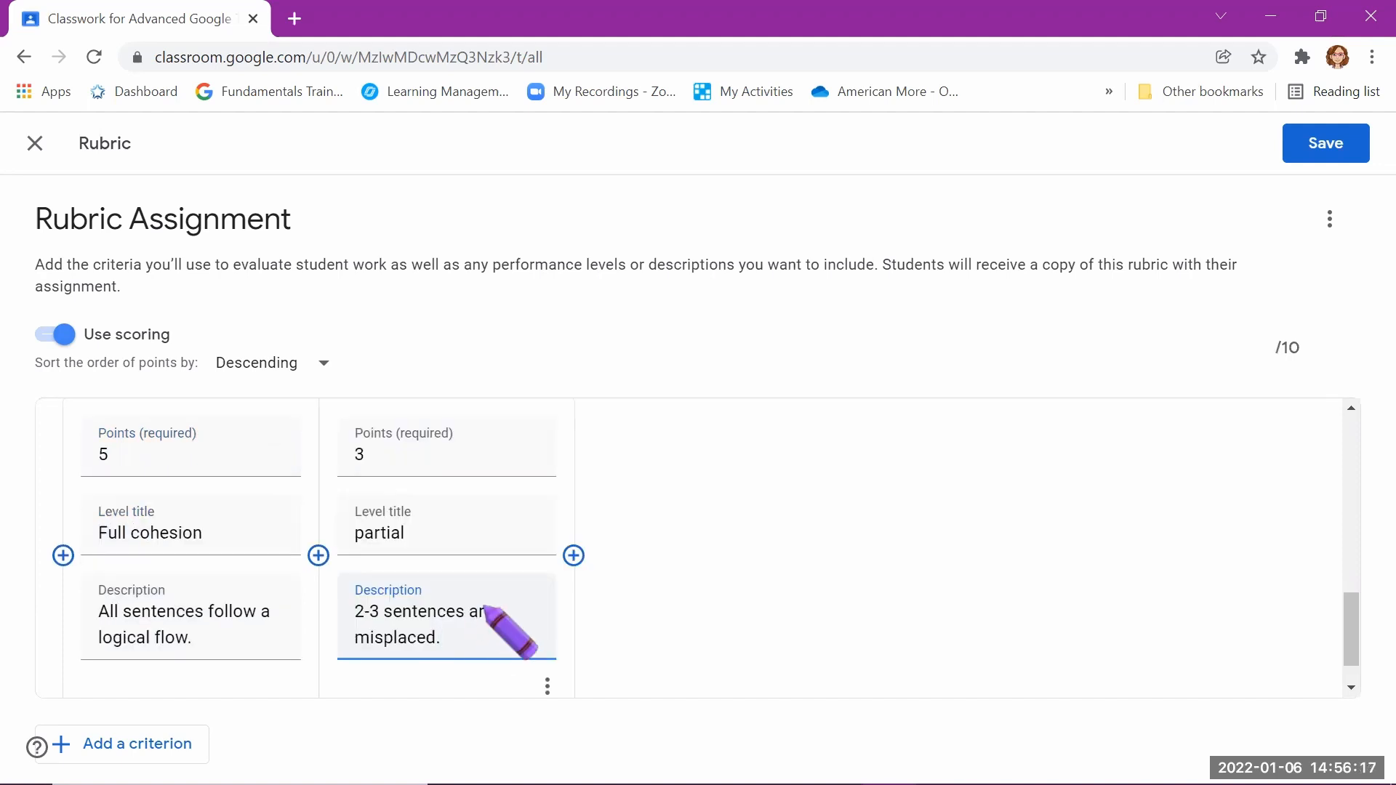
Step: Add a 1-point "minimum" level to Text cohesion, described as "less than 5 sentences are logically ordered."
left_click(574, 556)
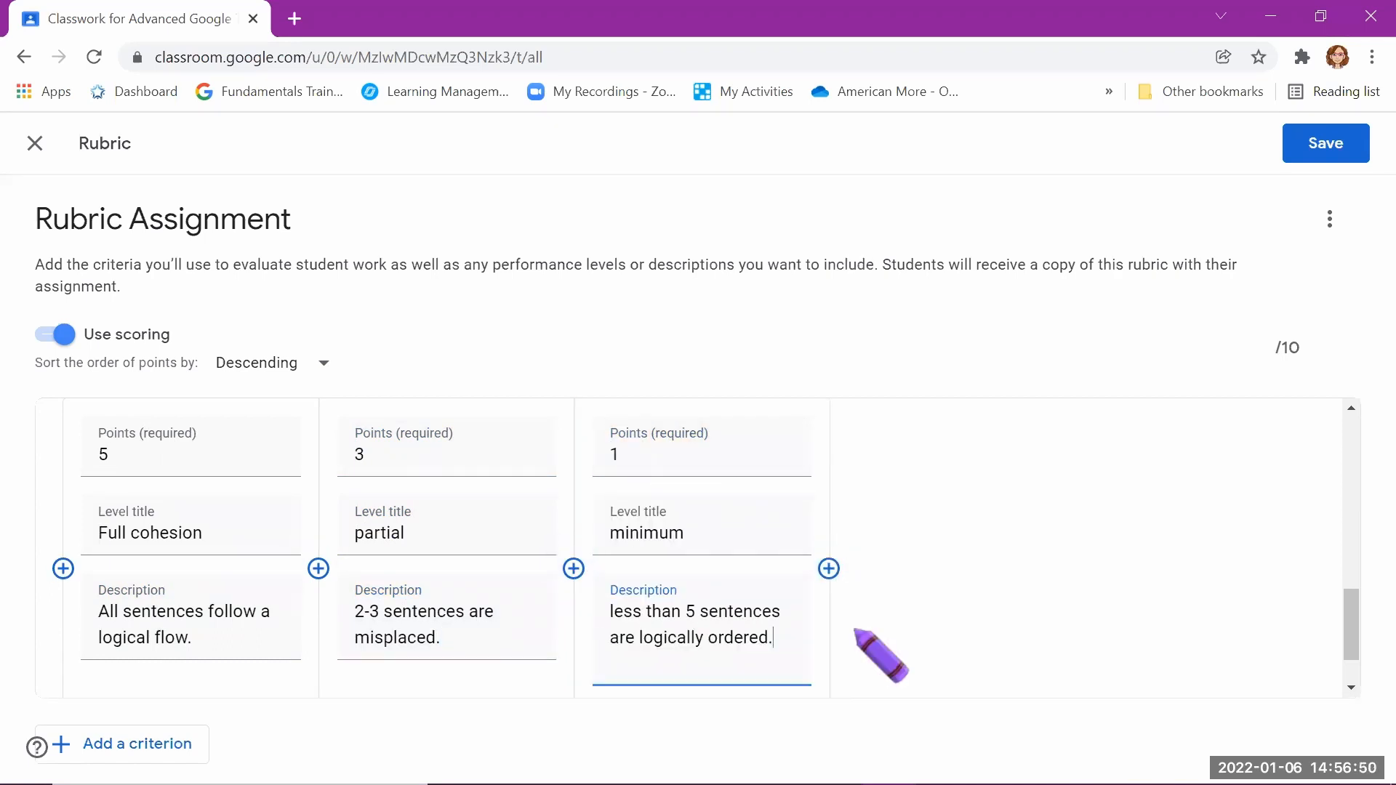
scroll(873, 640, "down", 1)
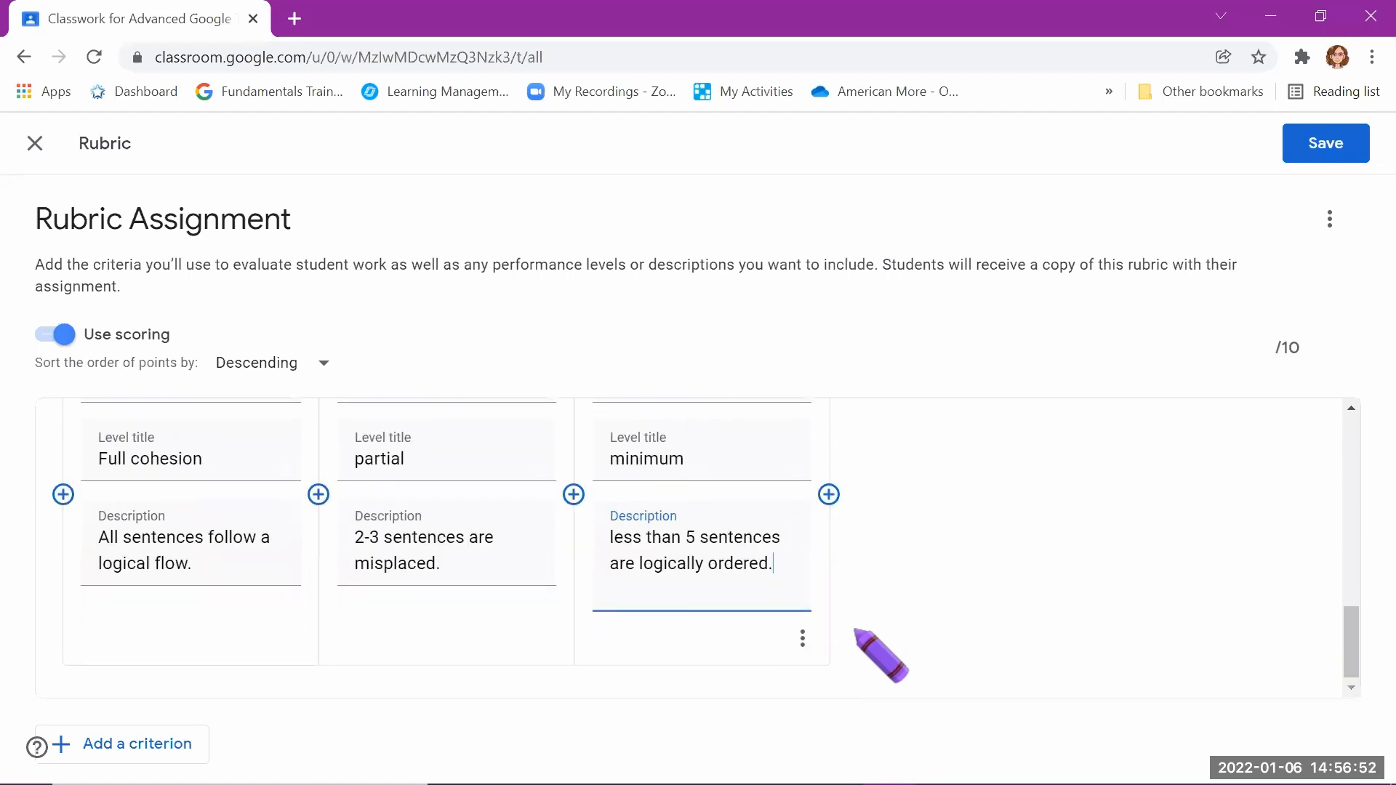
scroll(856, 632, "up", 2)
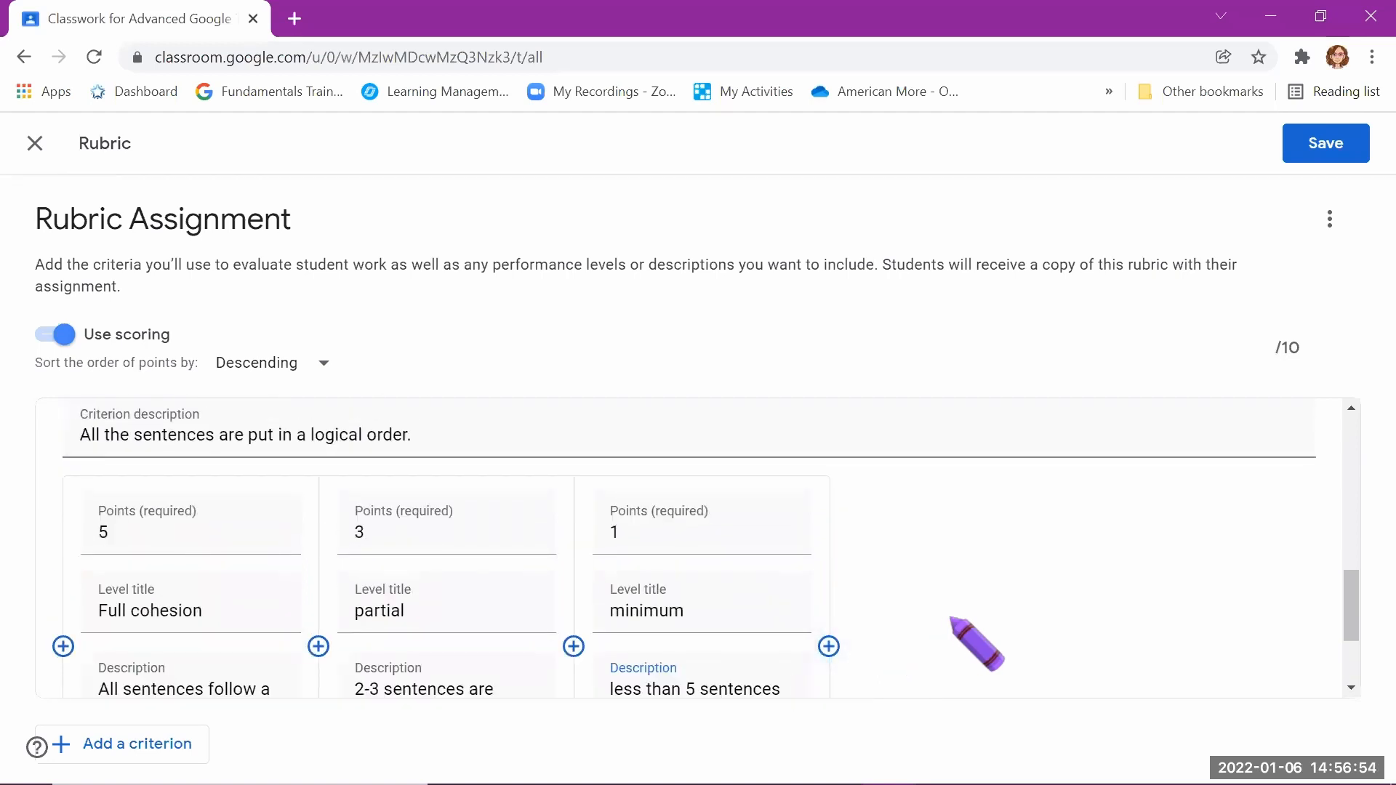
scroll(942, 622, "down", 2)
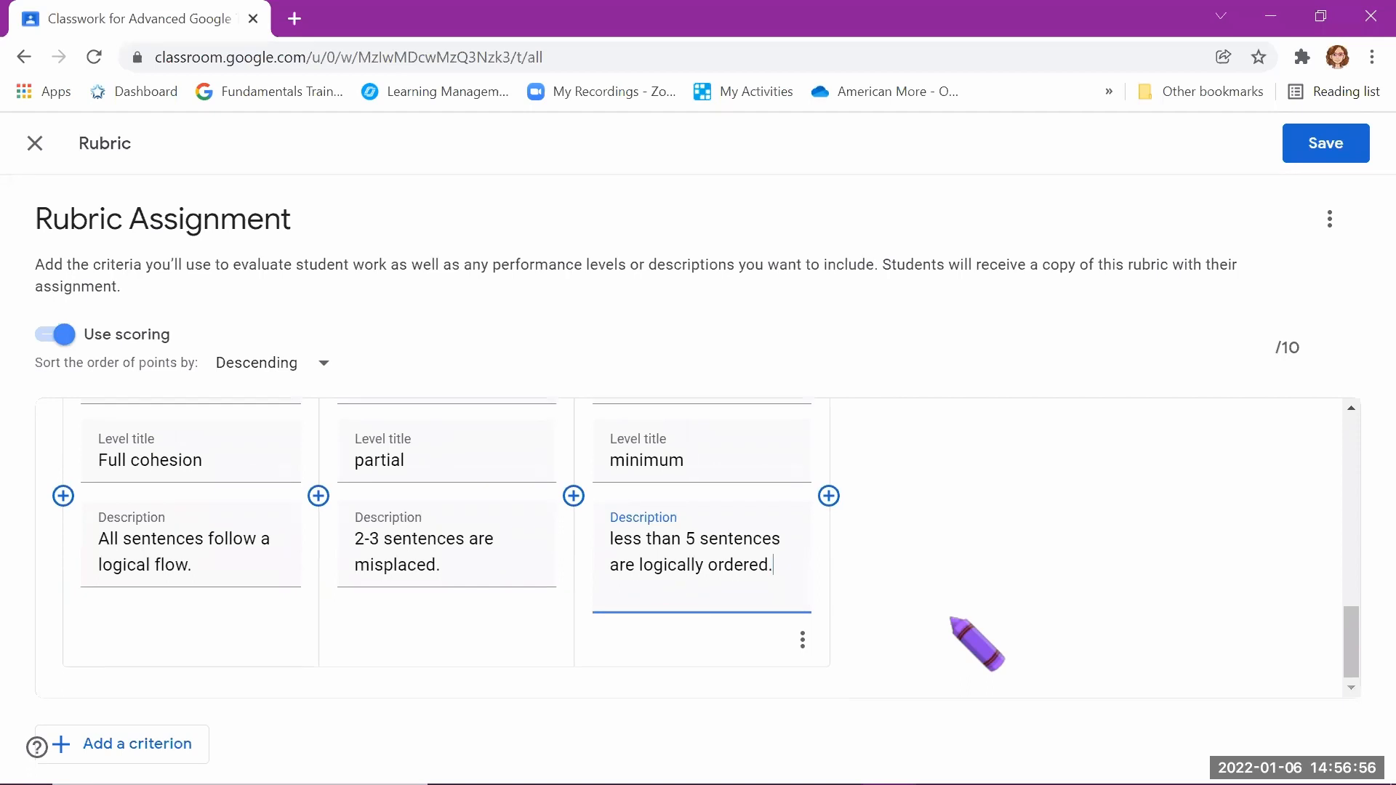
scroll(953, 619, "up", 6)
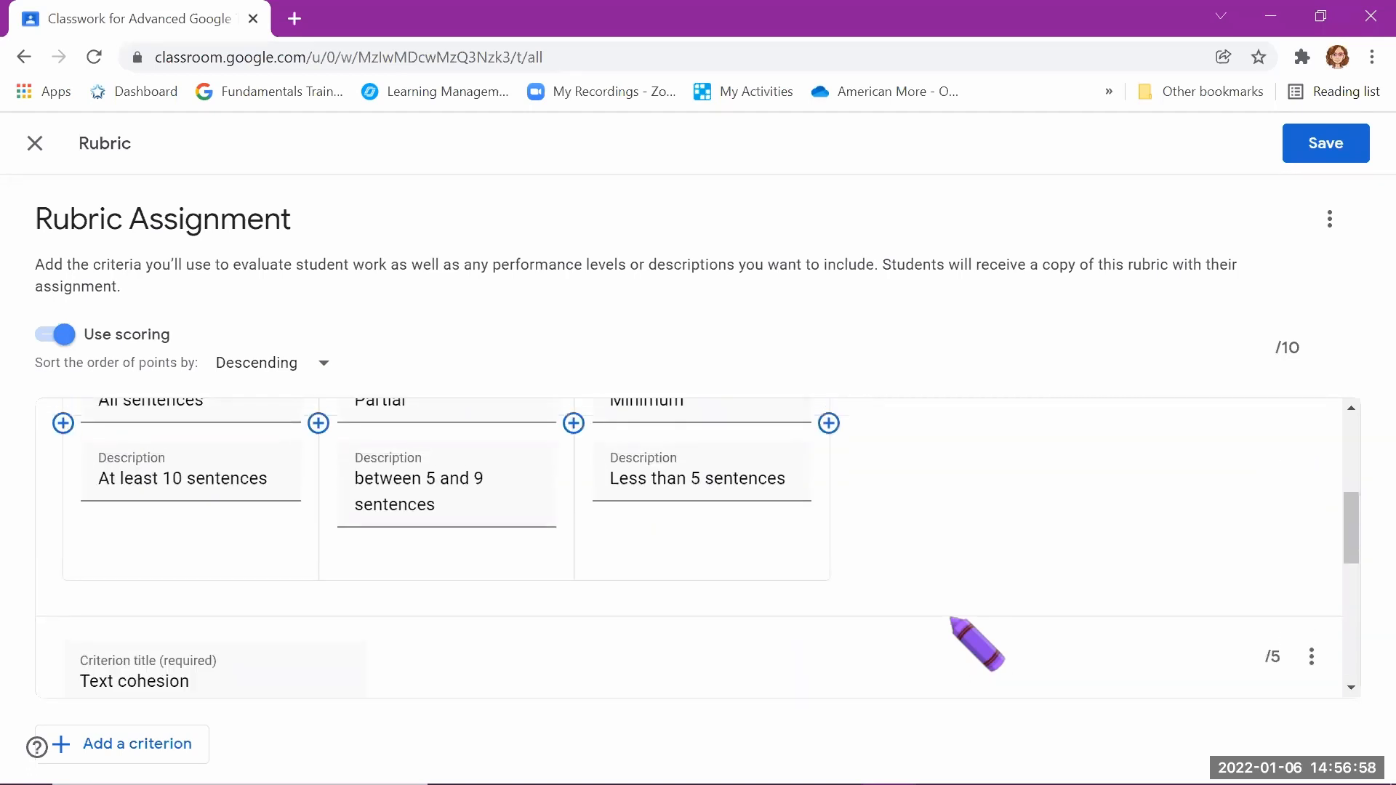
Step: Save the rubric and assign Rubric Assignment to all students
scroll(953, 622, "up", 4)
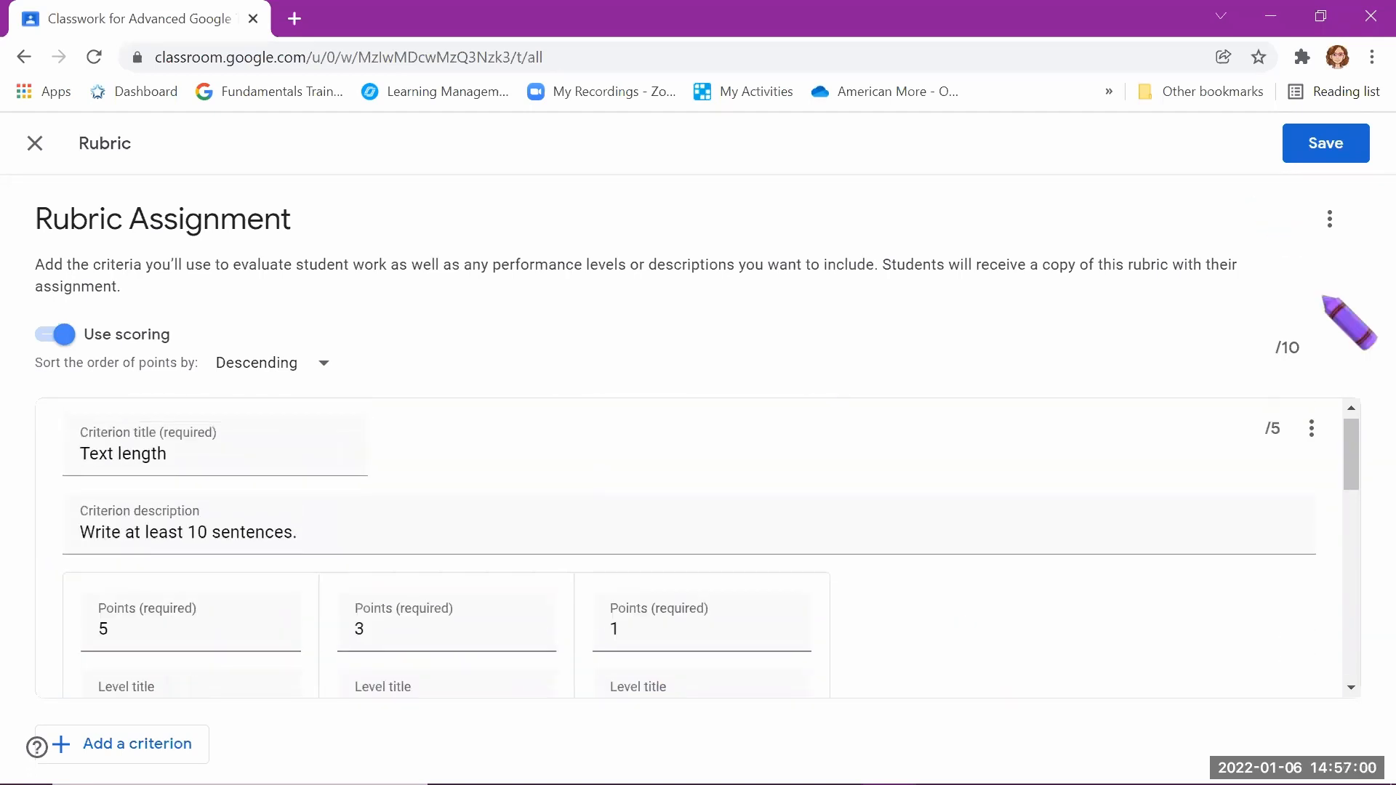
left_click(1331, 144)
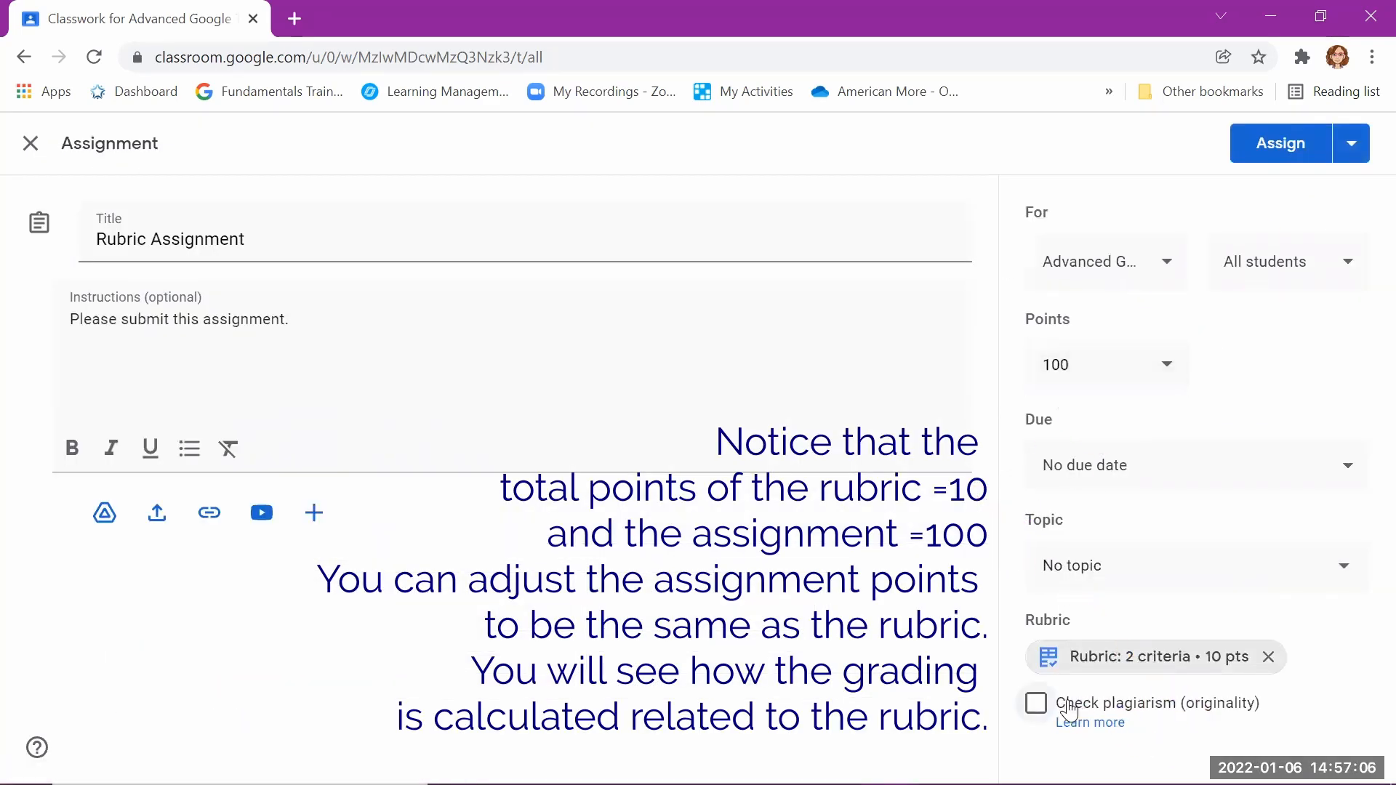
left_click(1304, 144)
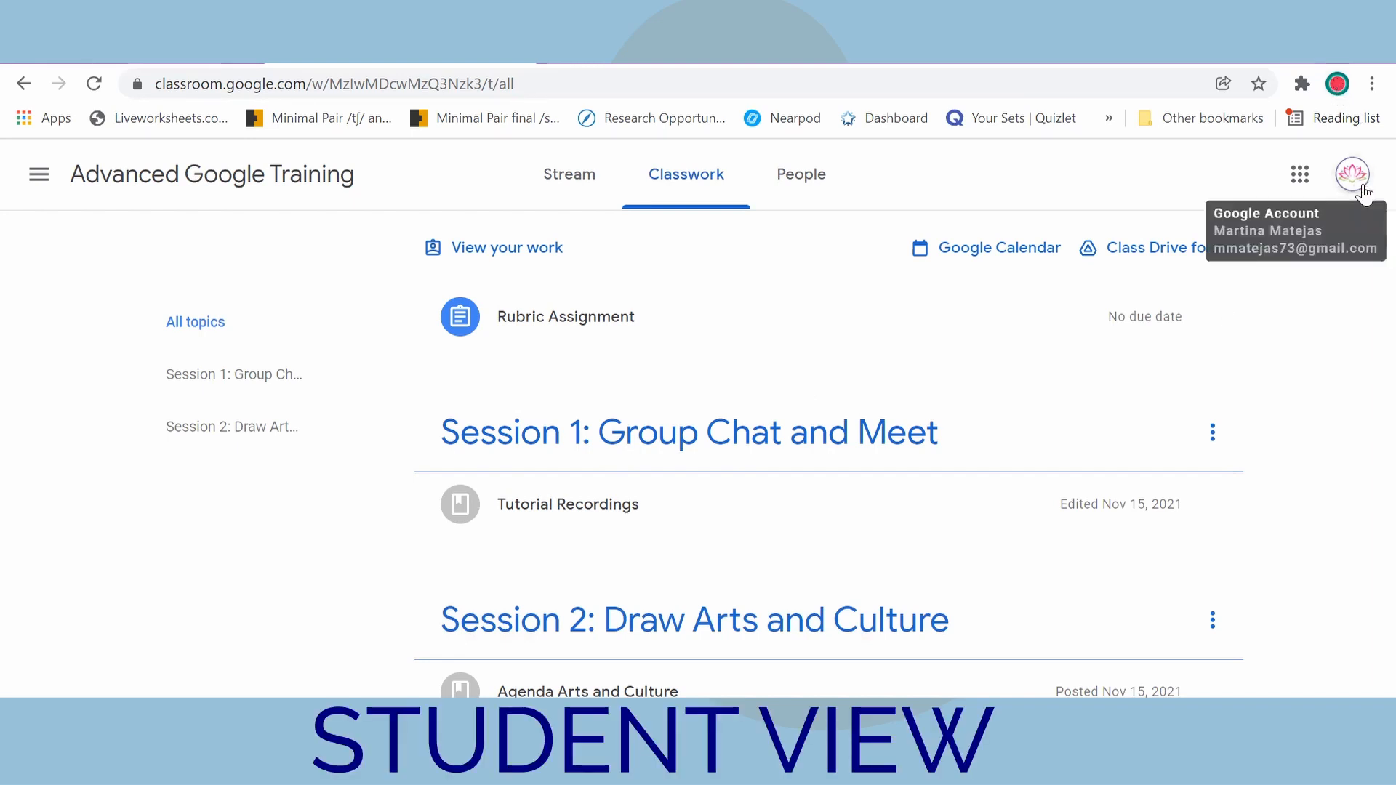
Step: In the student's Classwork view, open Rubric Assignment's full details and dismiss the private comments tip
left_click(597, 318)
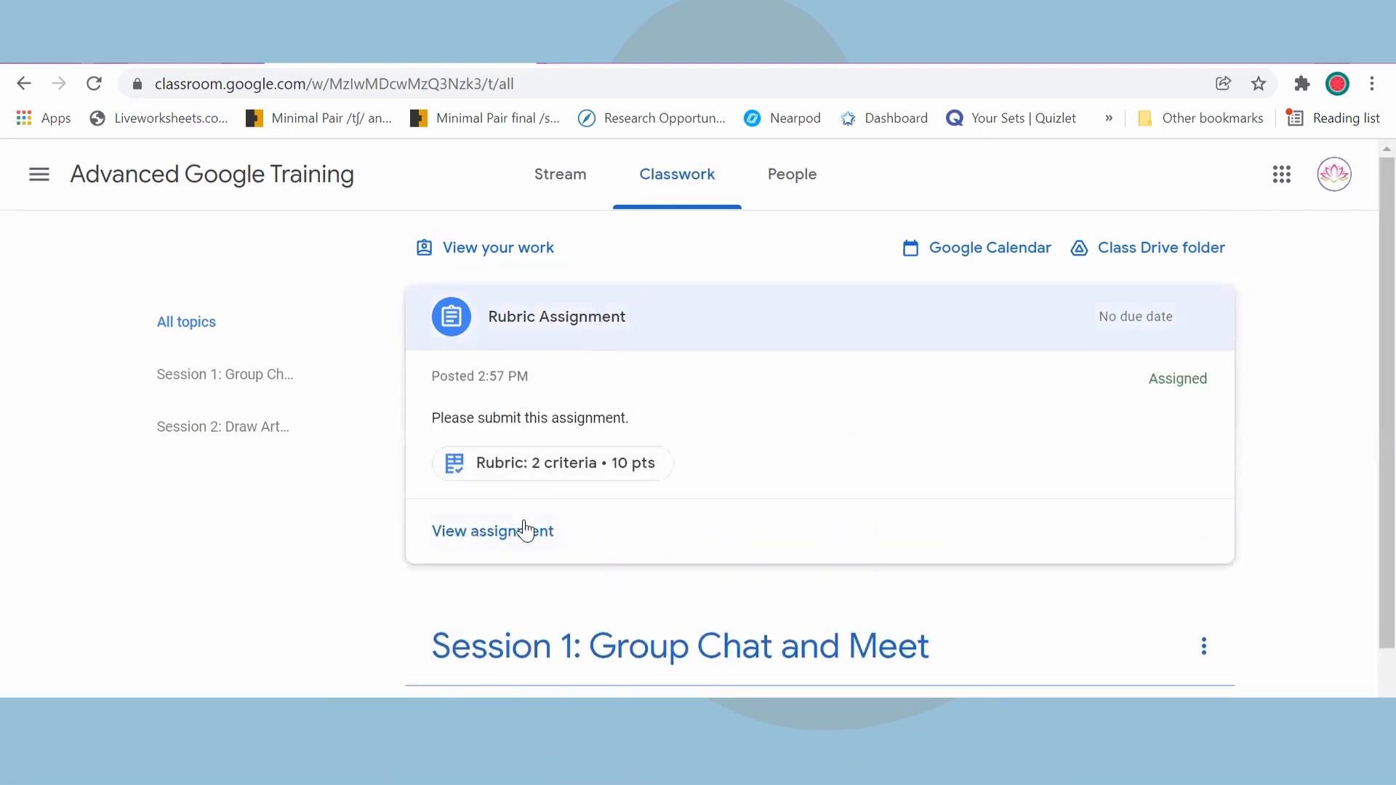
left_click(527, 531)
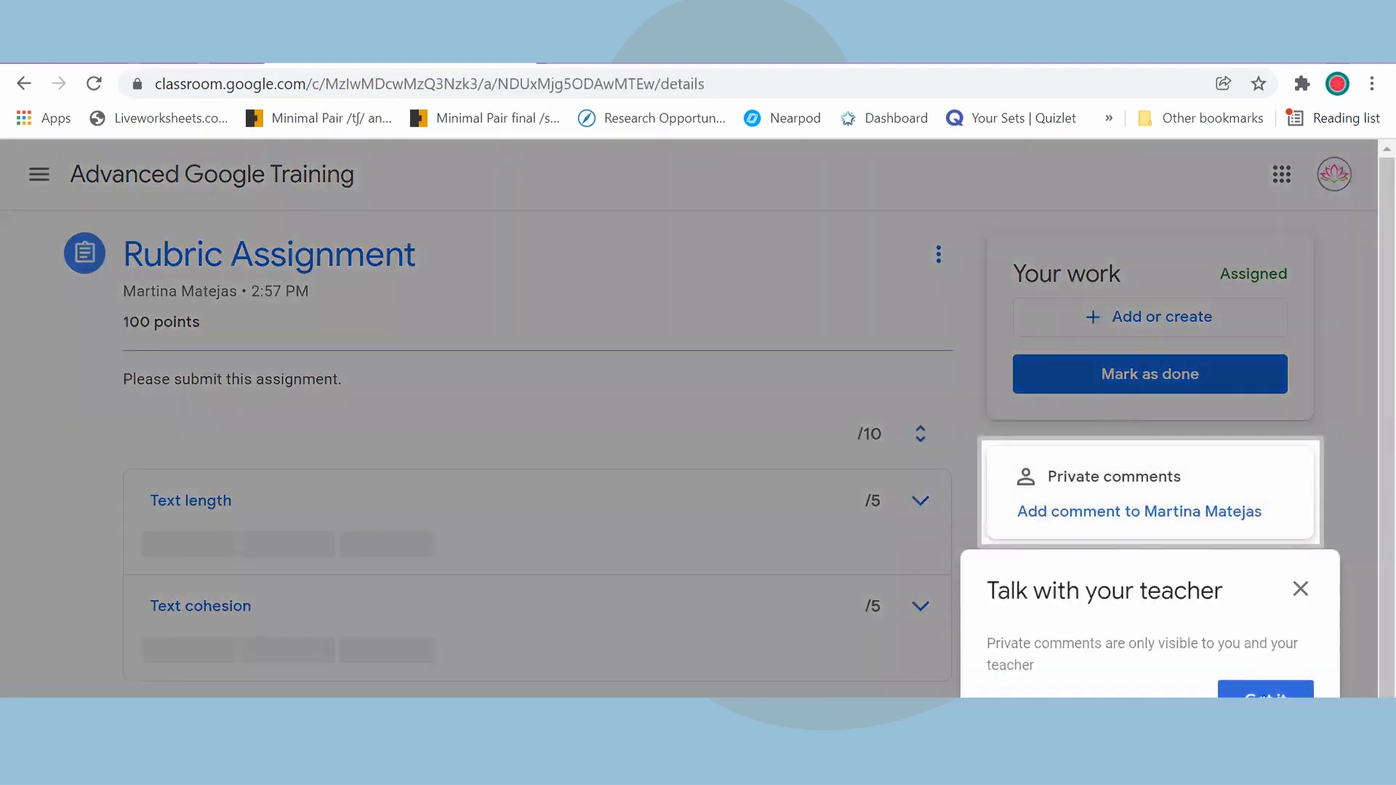
left_click(1266, 692)
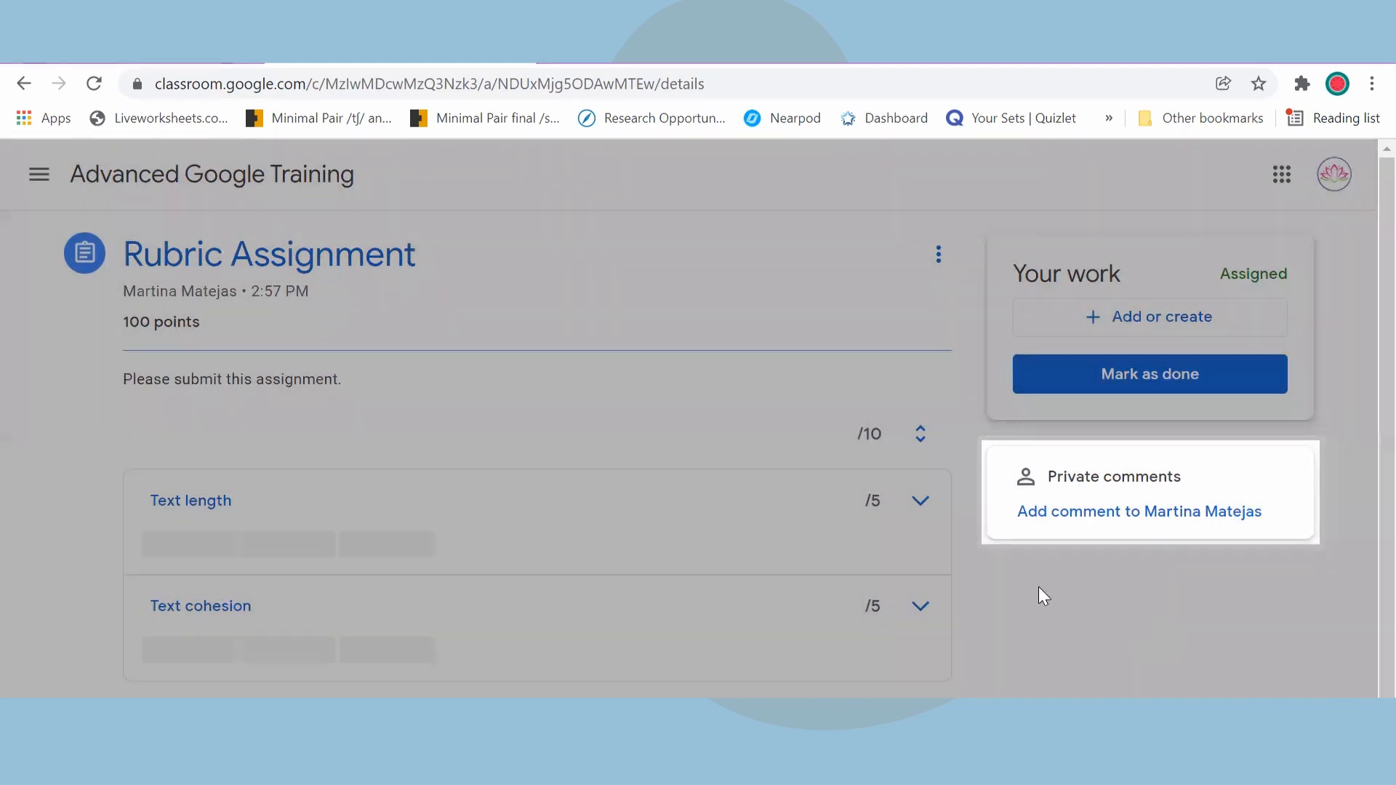
scroll(680, 573, "up", 1)
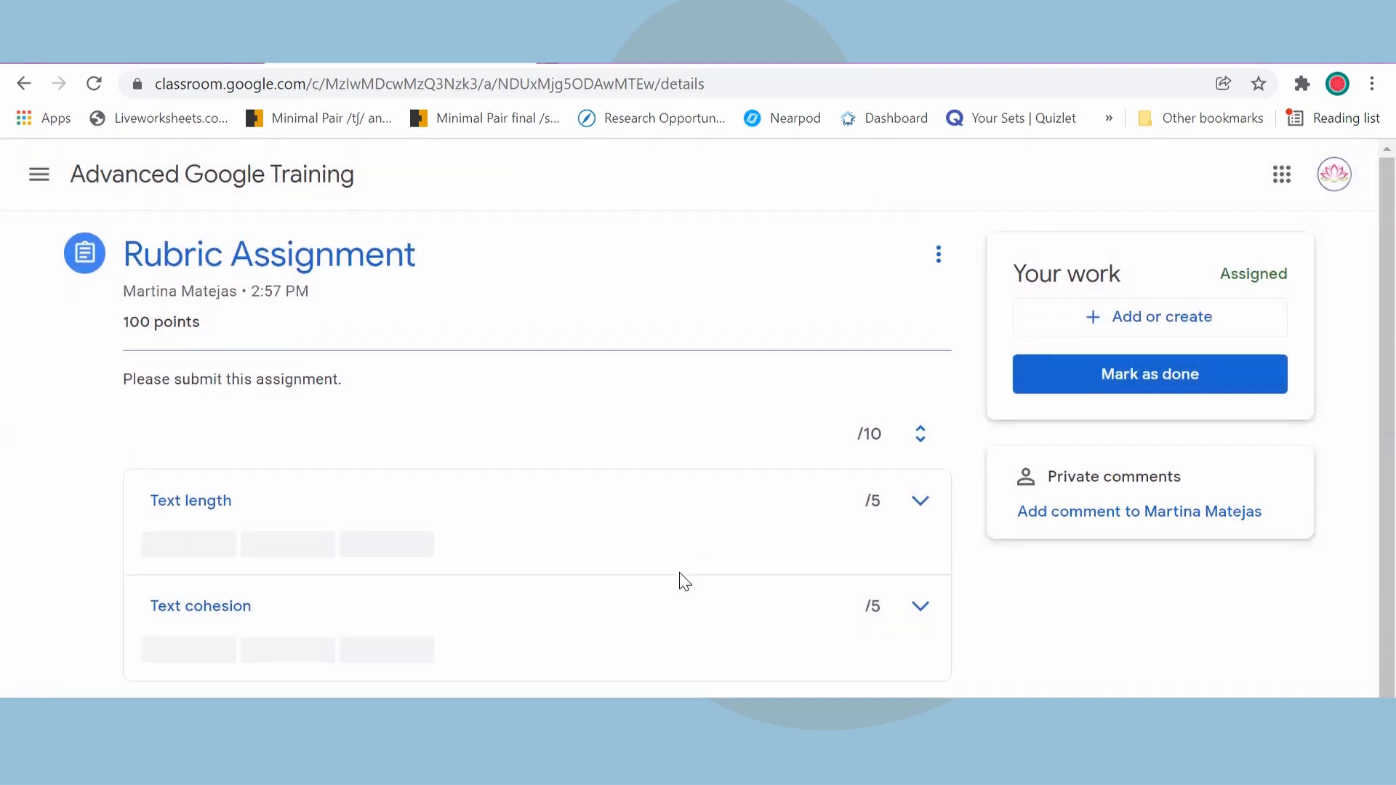
Step: Create a Google Docs file as the student's work for Rubric Assignment and turn it in
left_click(1168, 320)
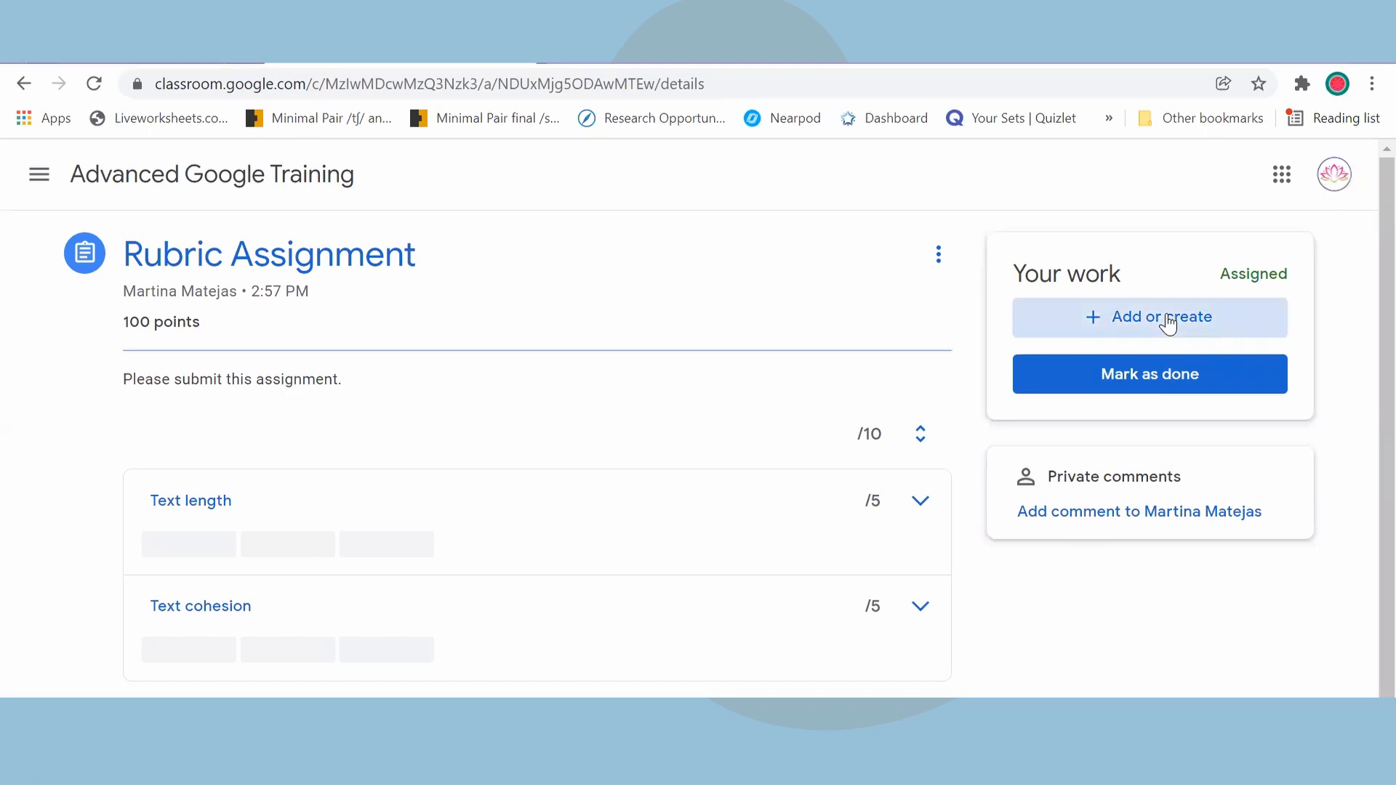
left_click(1098, 518)
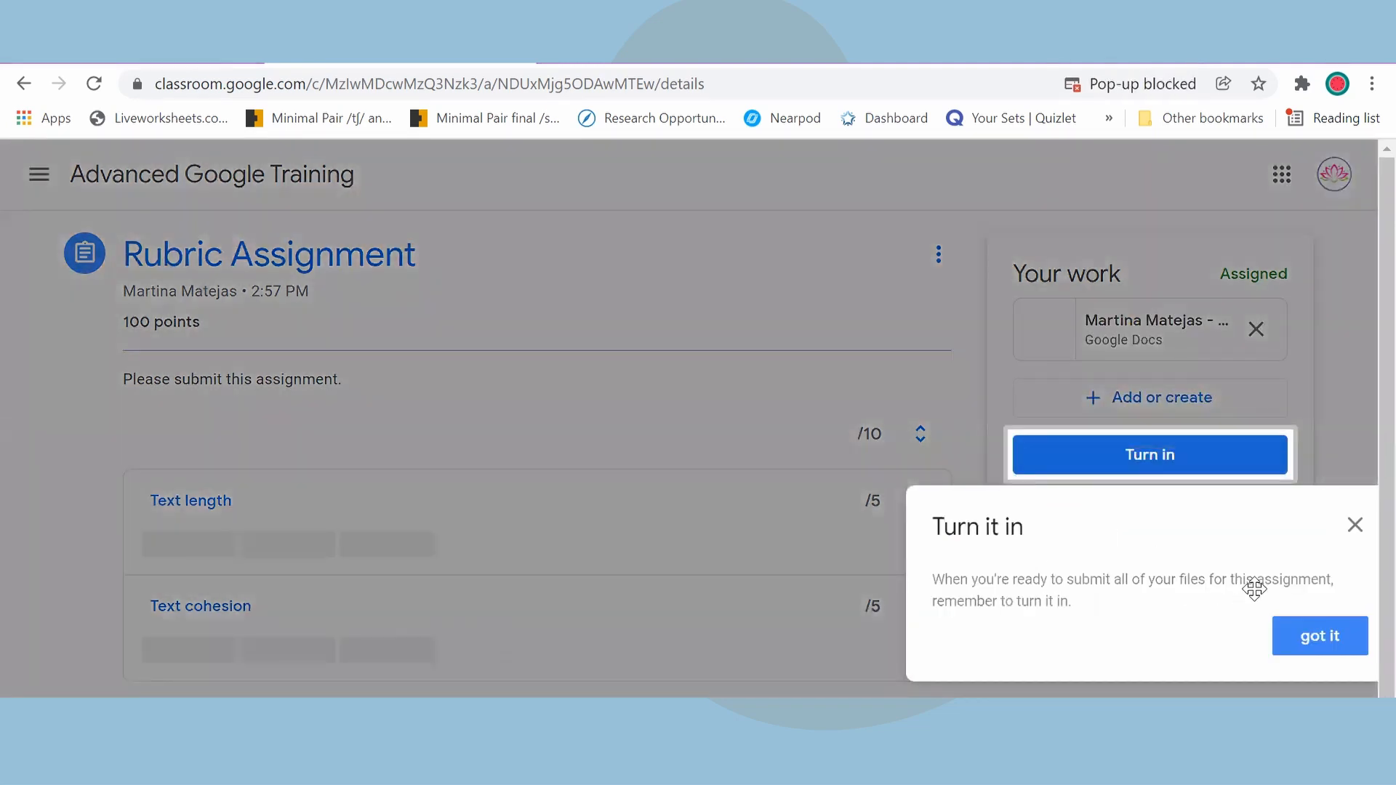
left_click(1321, 636)
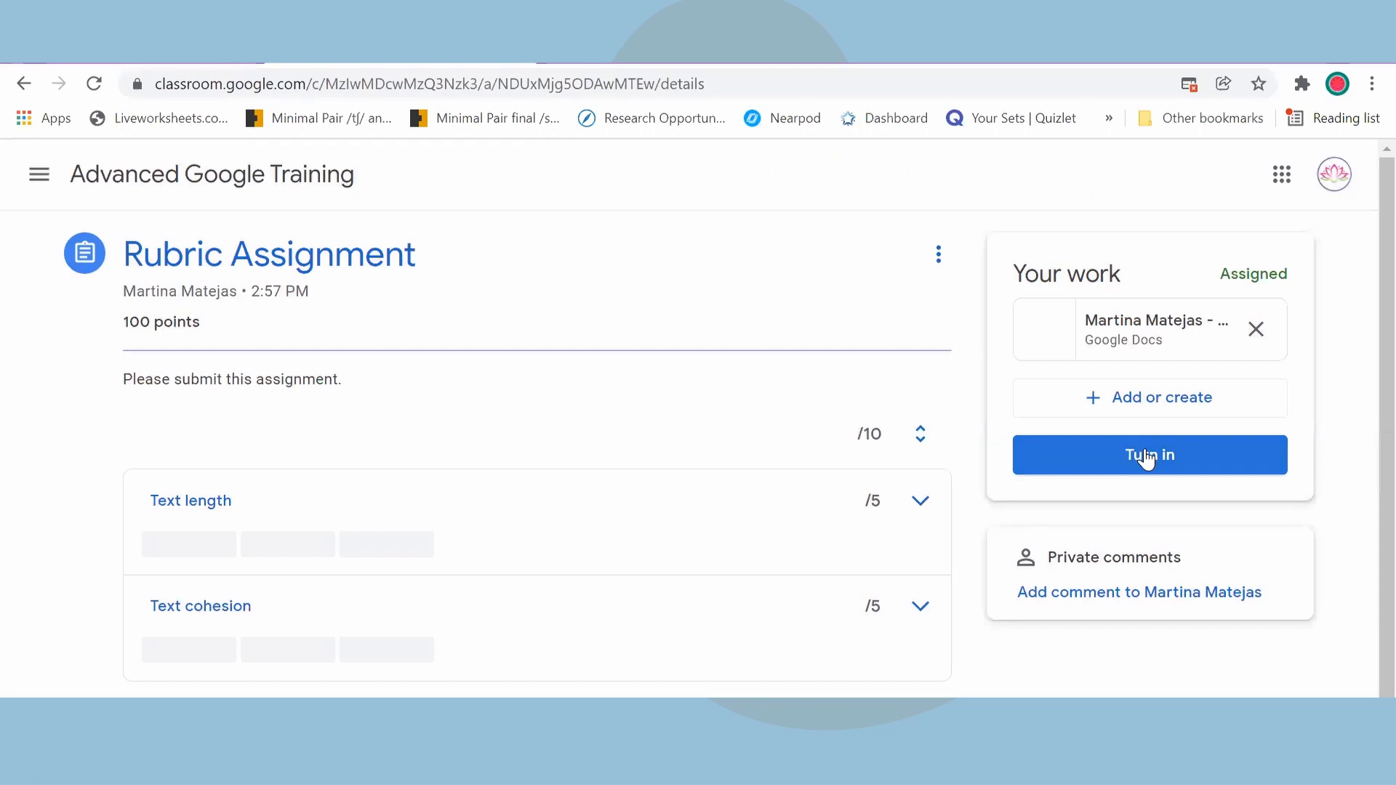
left_click(1146, 457)
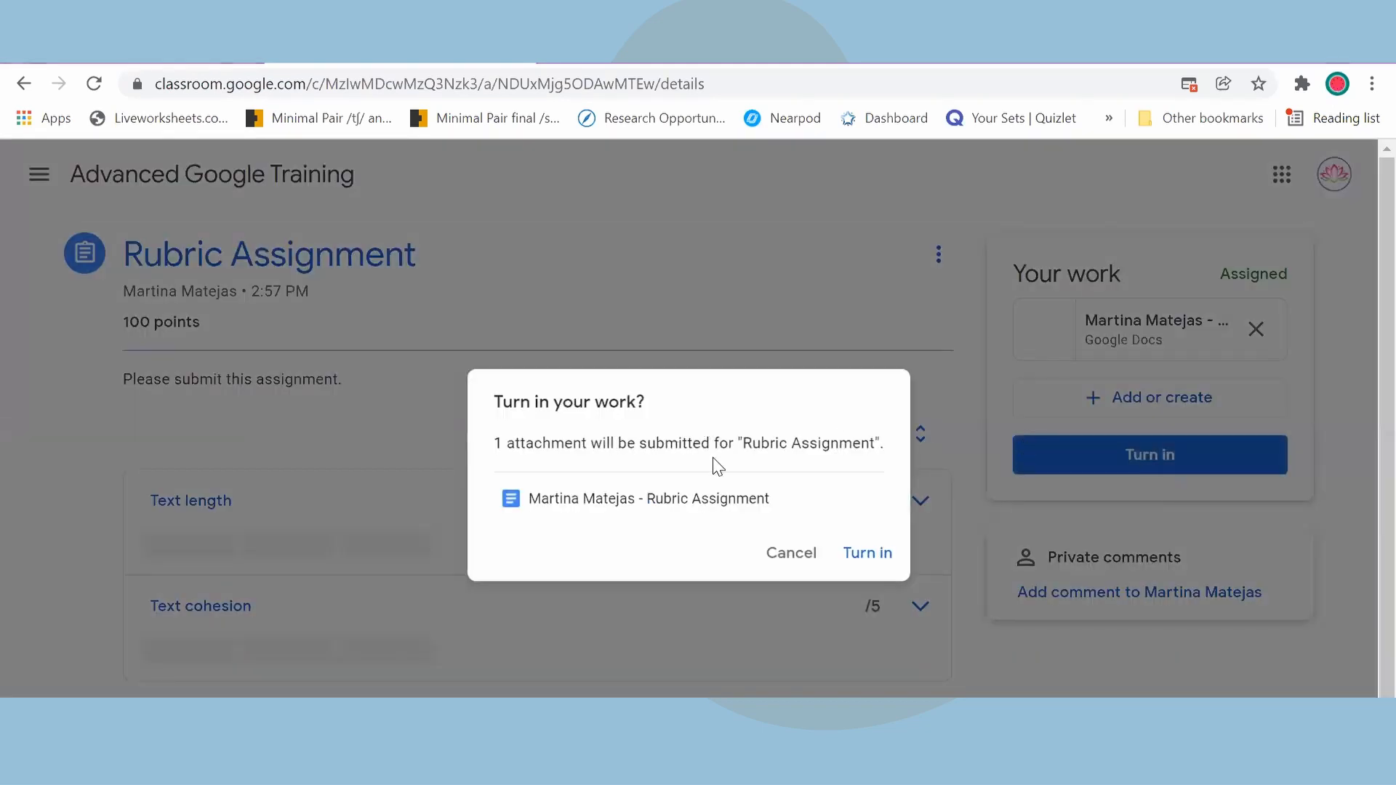
left_click(871, 556)
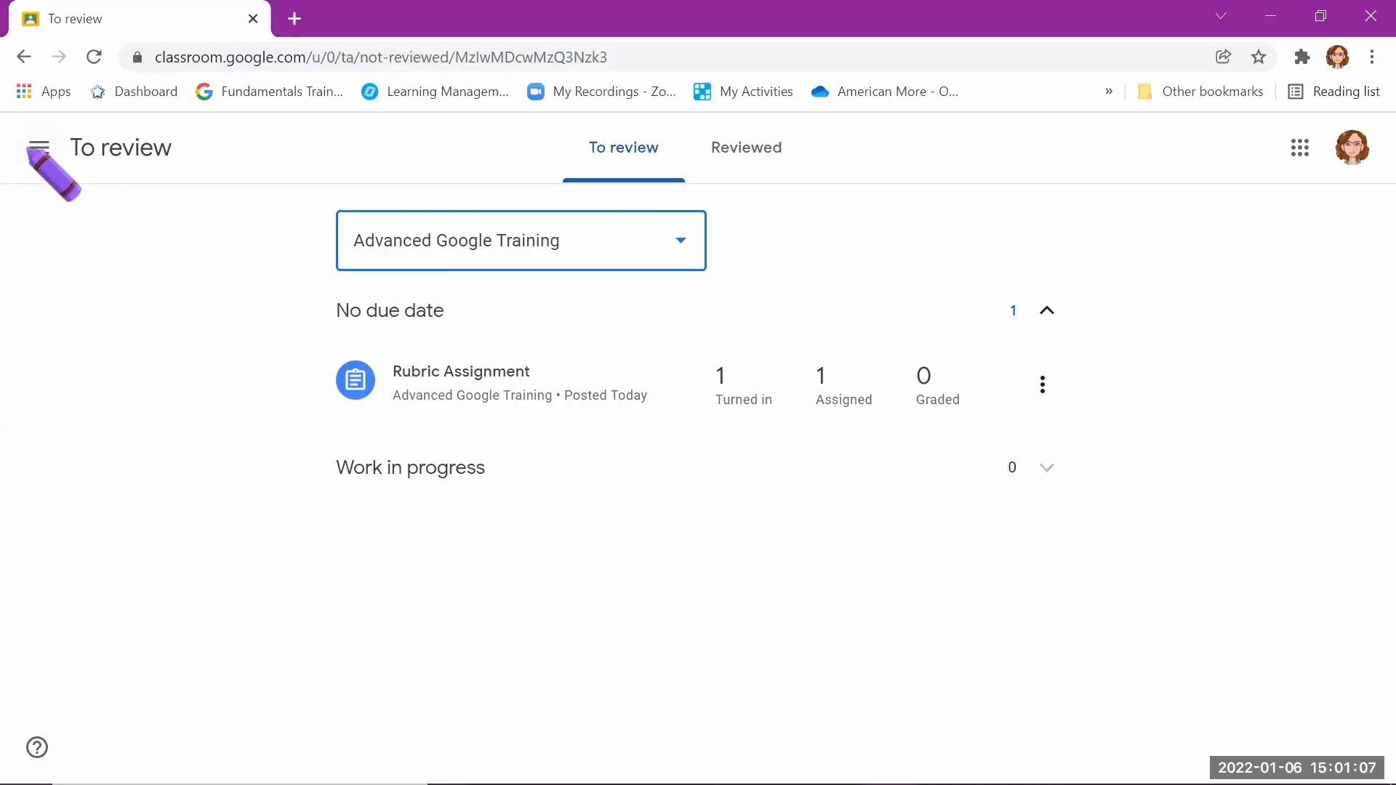
Step: As the teacher, open Rubric Assignment from the To review list and view the turned-in student's submission with its rubric
left_click(40, 147)
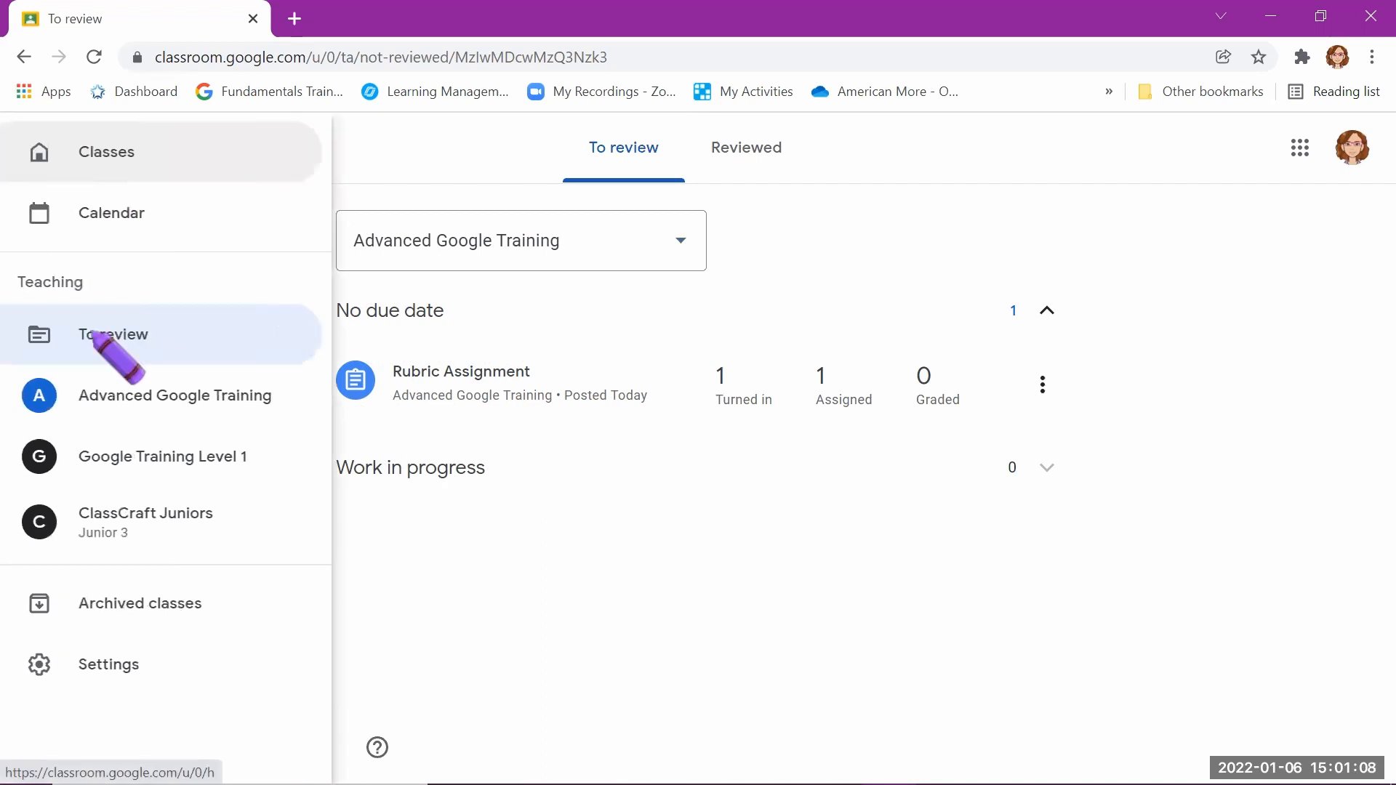
left_click(800, 232)
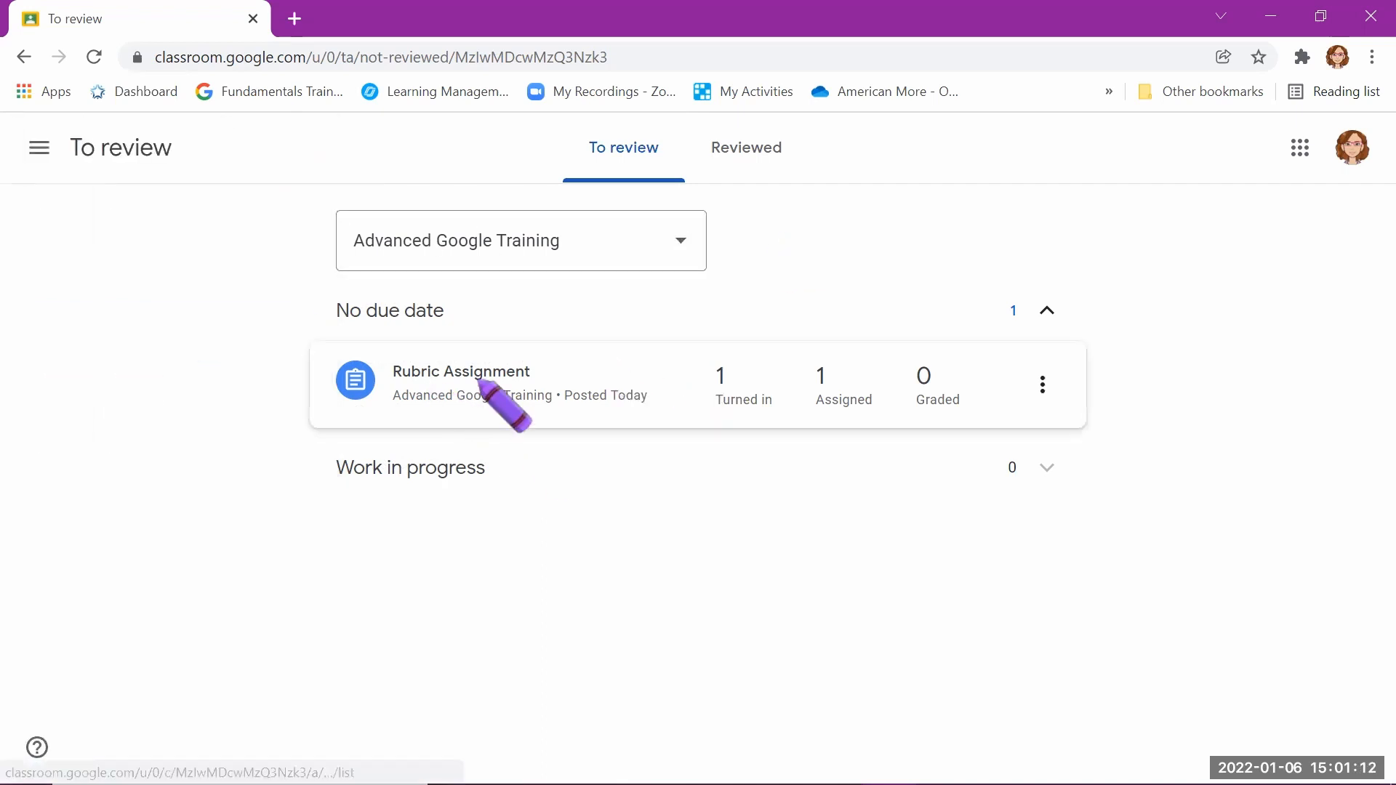
left_click(514, 374)
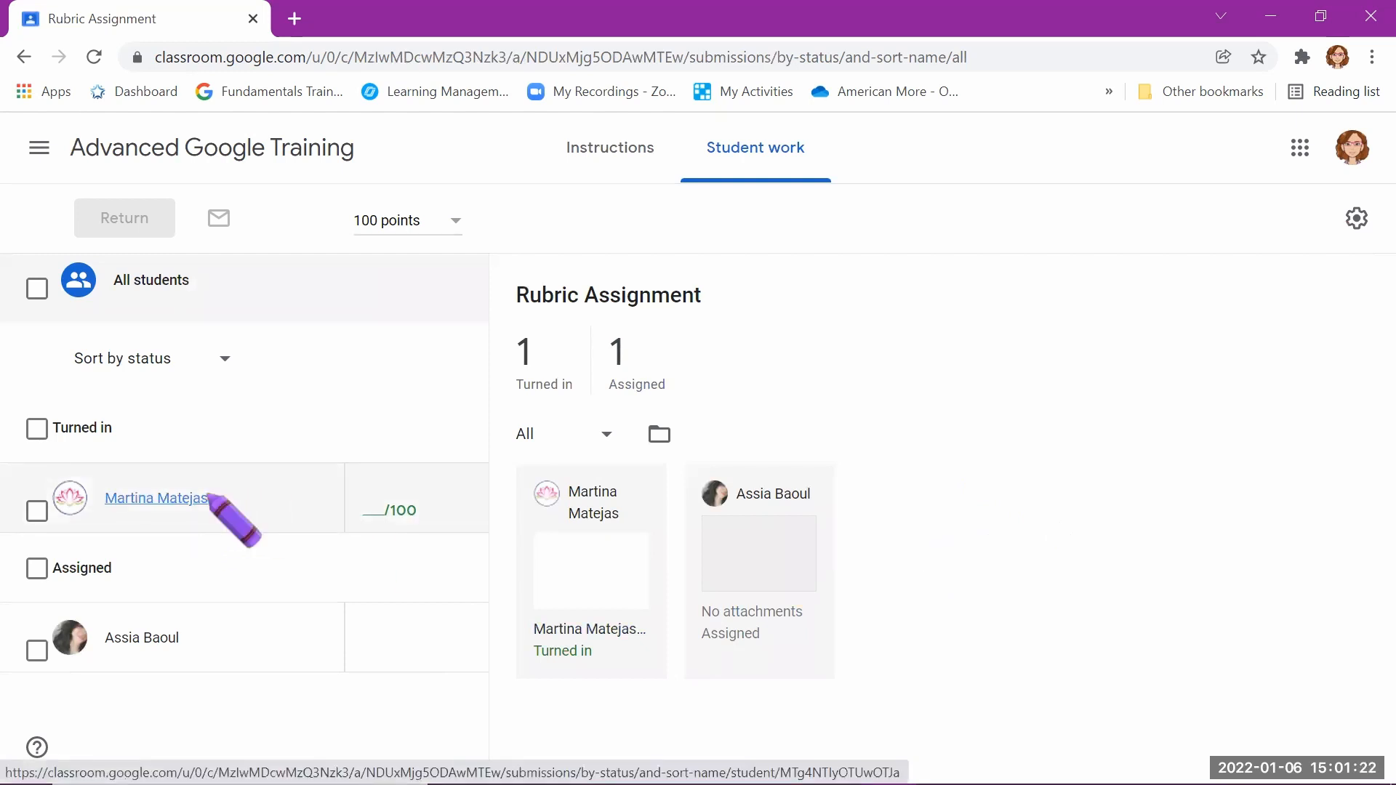
left_click(327, 507)
scroll(1067, 566, "down", 1)
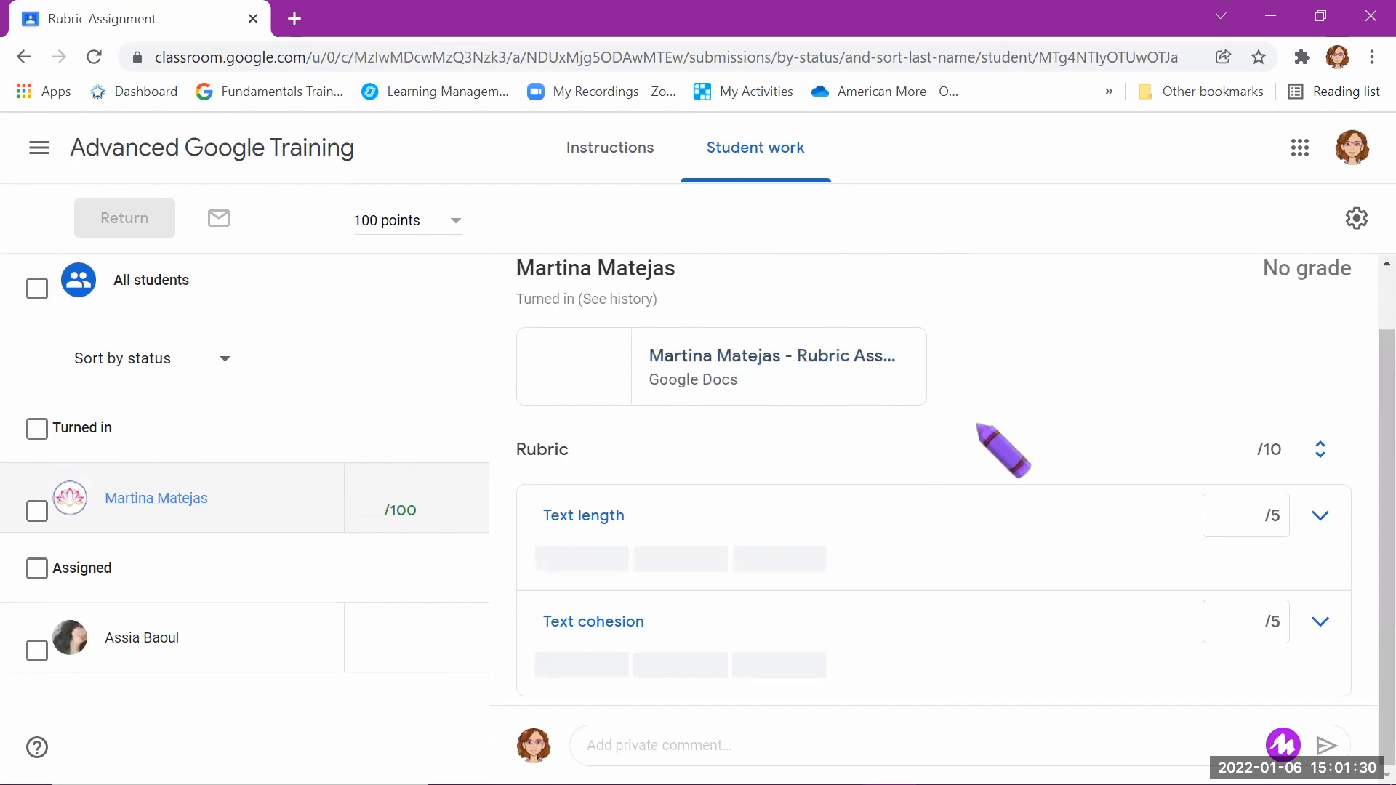
Step: Rate Text length as Partial (3 points), open the student's Google Docs file in the grading view, and go through the feature tips
left_click(680, 560)
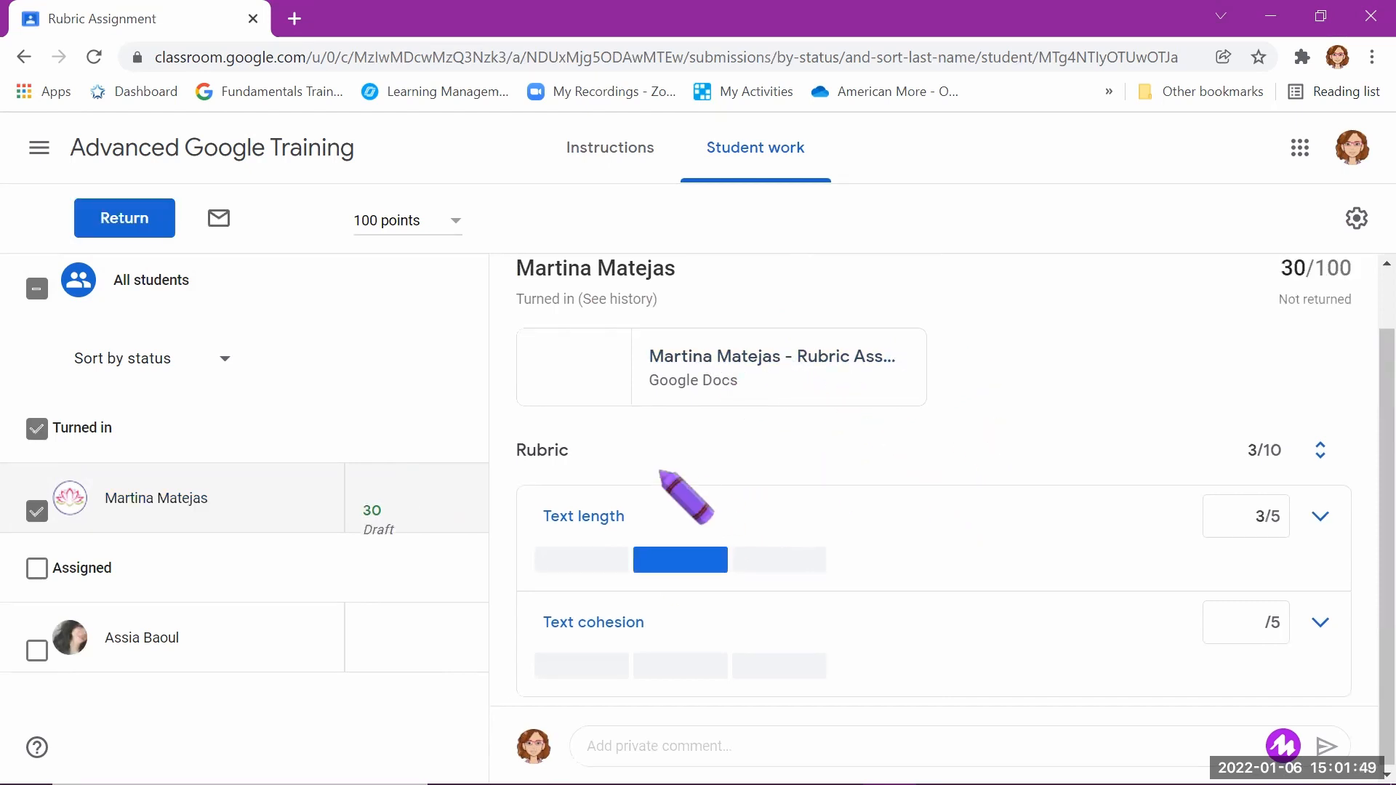
left_click(702, 360)
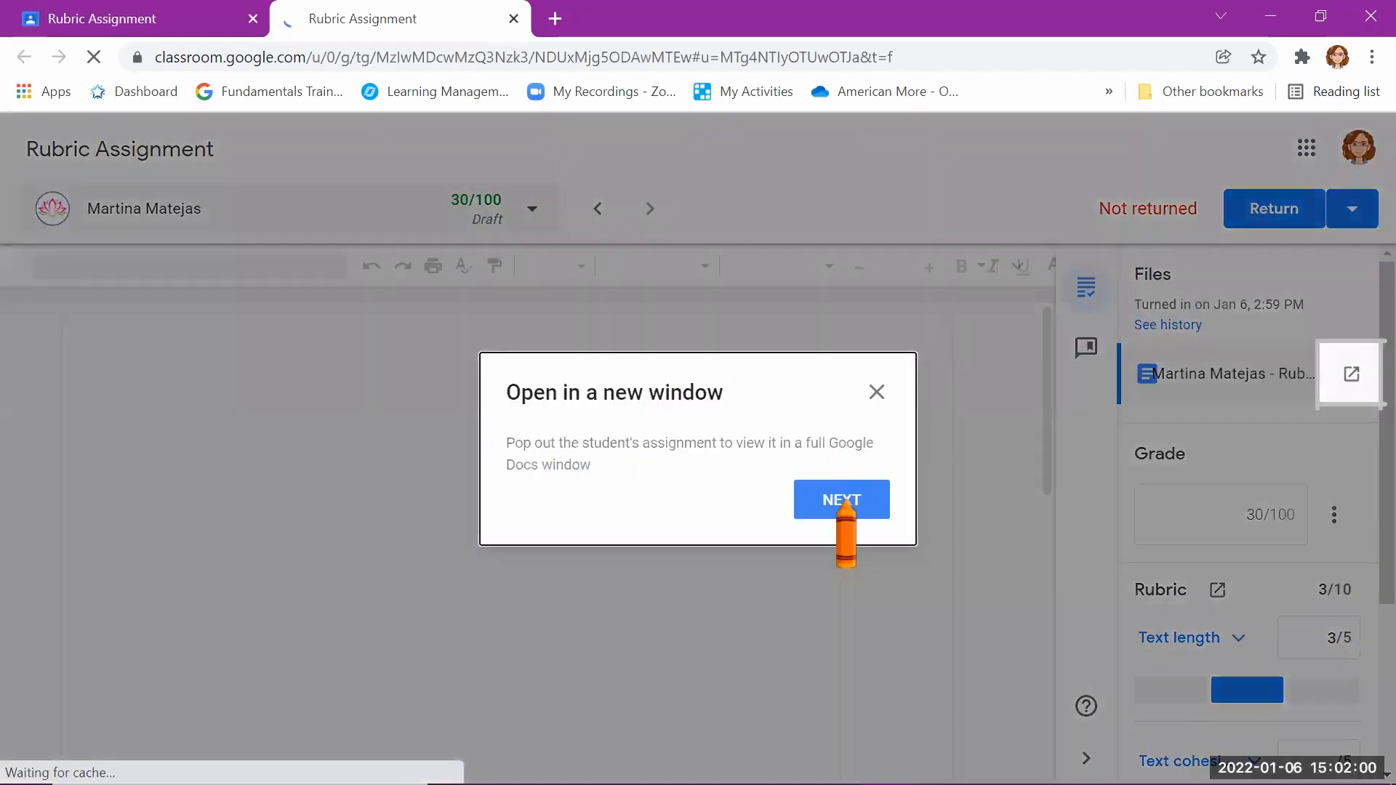
left_click(845, 502)
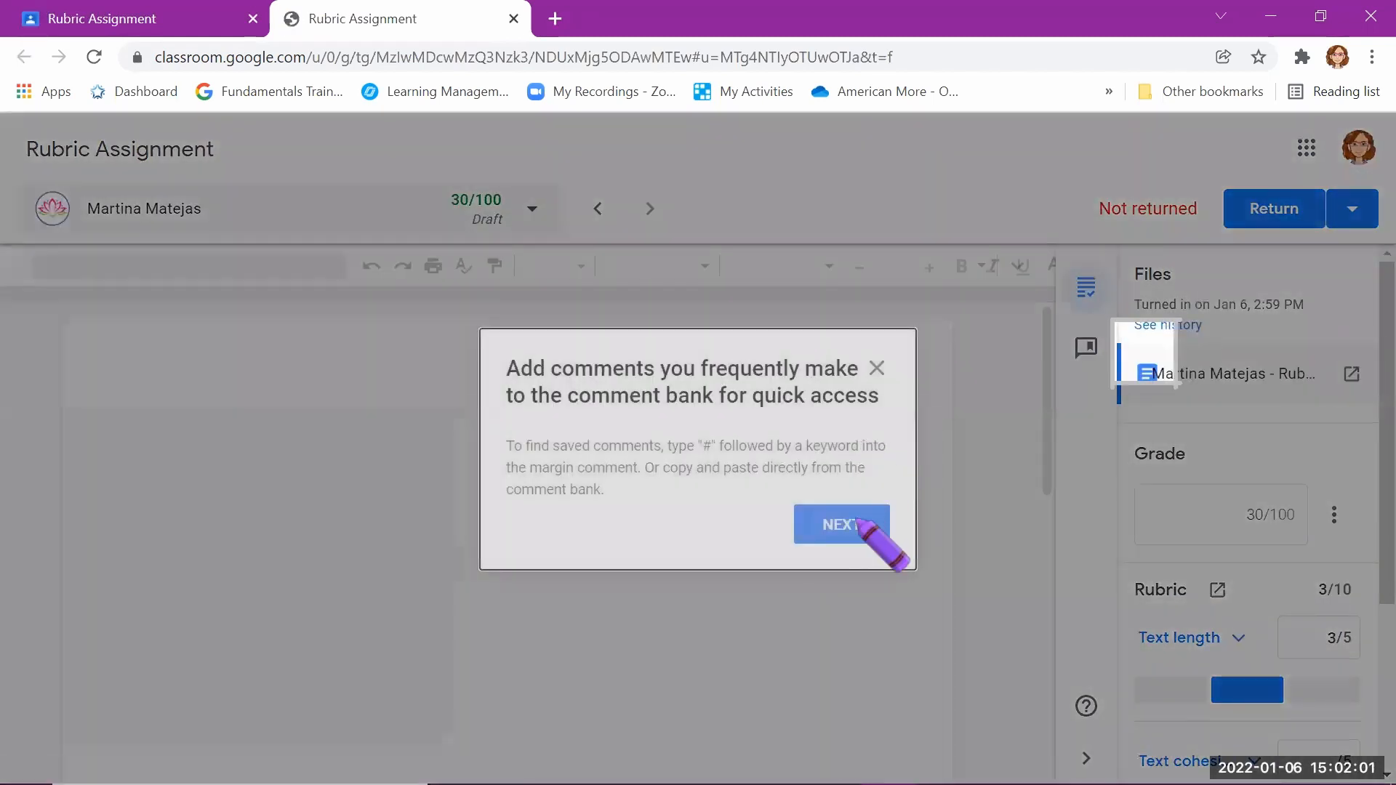
left_click(854, 523)
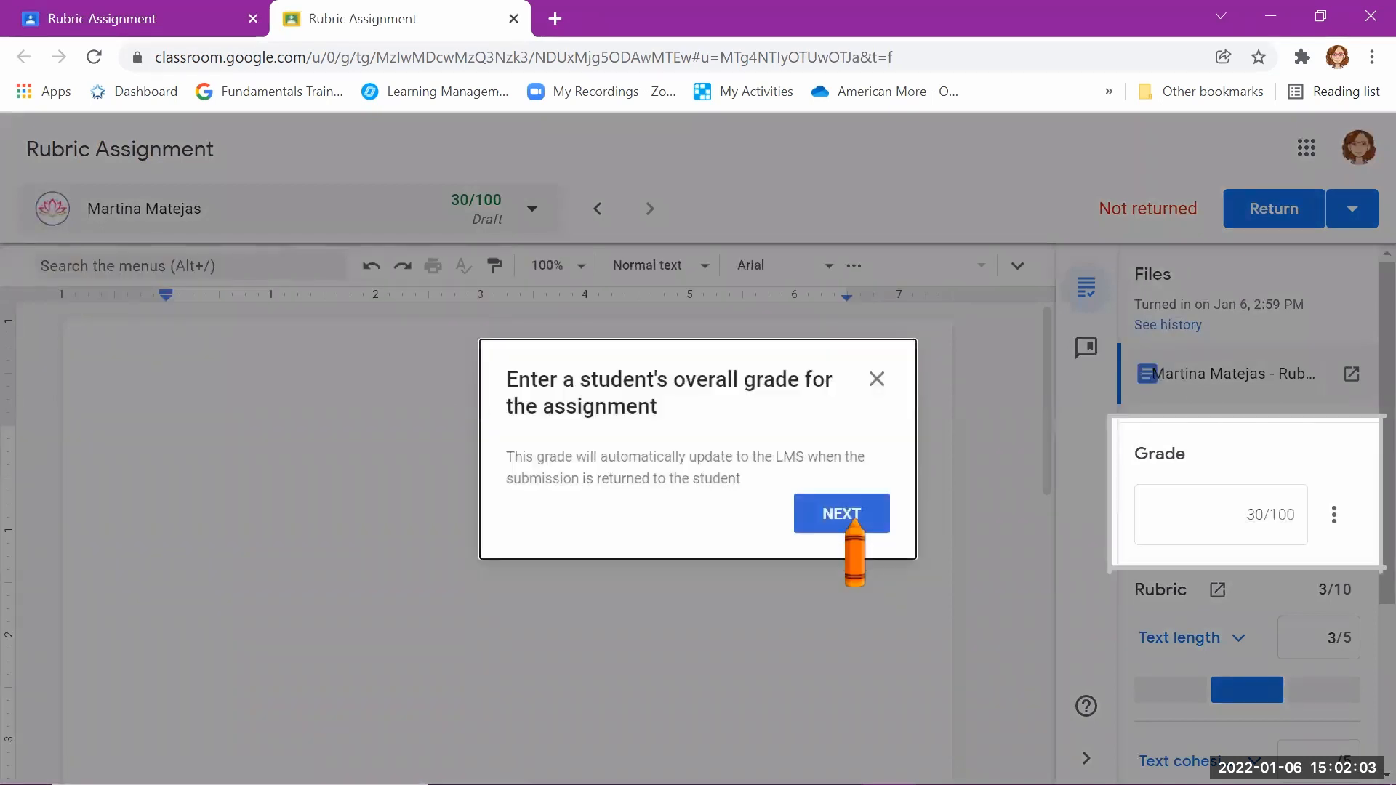
left_click(854, 522)
left_click(855, 522)
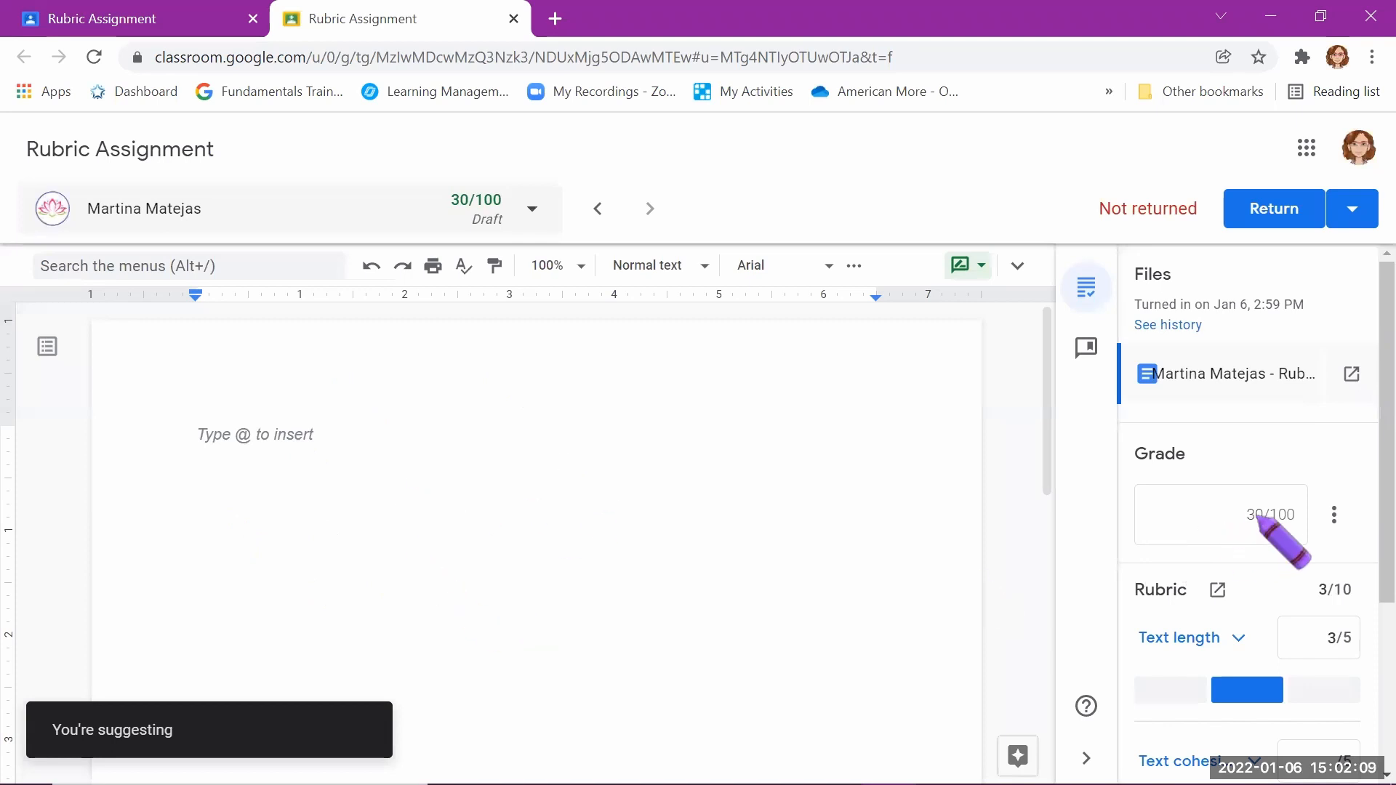
Step: Try different rubric levels, setting Text length to Minimum (1 point) and Text cohesion to partial (3 points)
scroll(1234, 626, "down", 3)
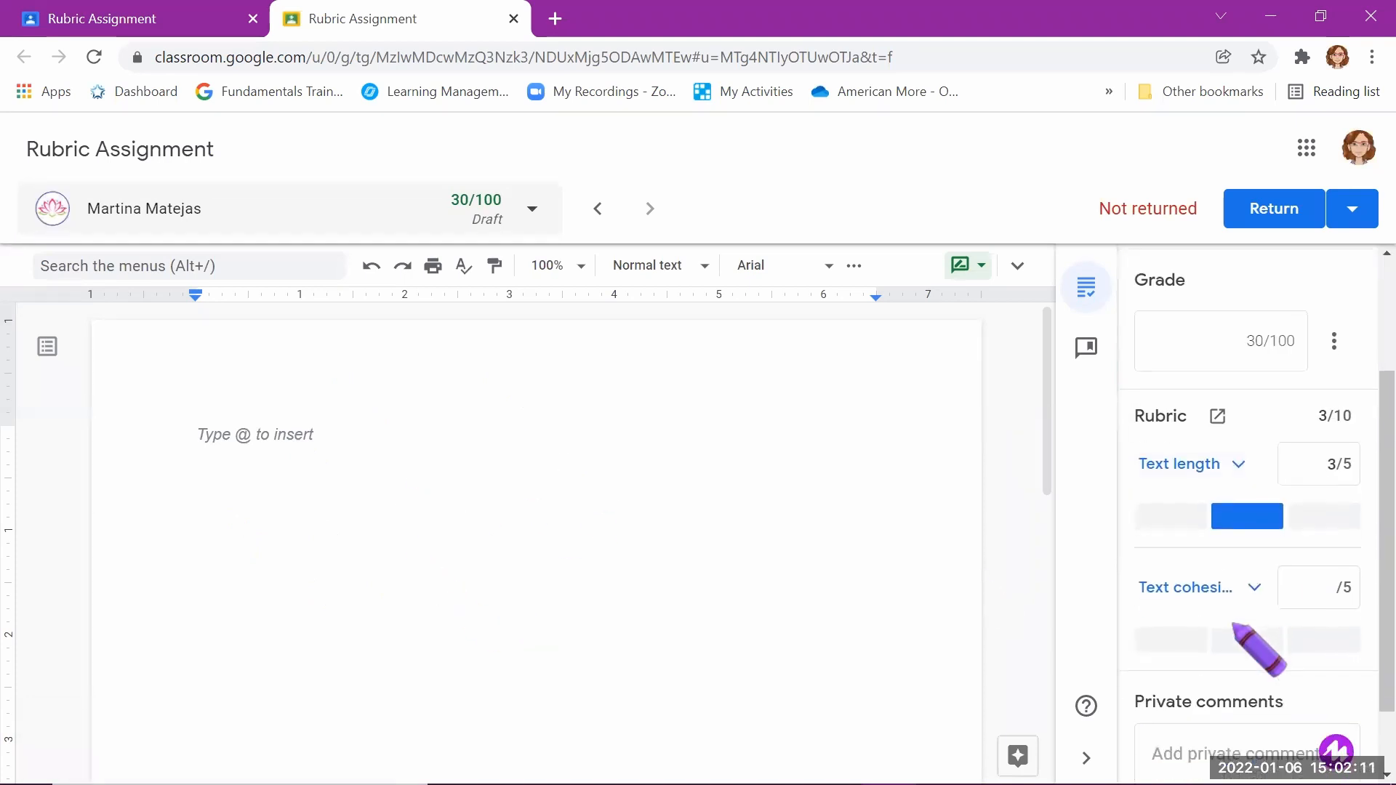
scroll(1234, 626, "up", 3)
scroll(1234, 627, "down", 3)
scroll(1234, 626, "down", 1)
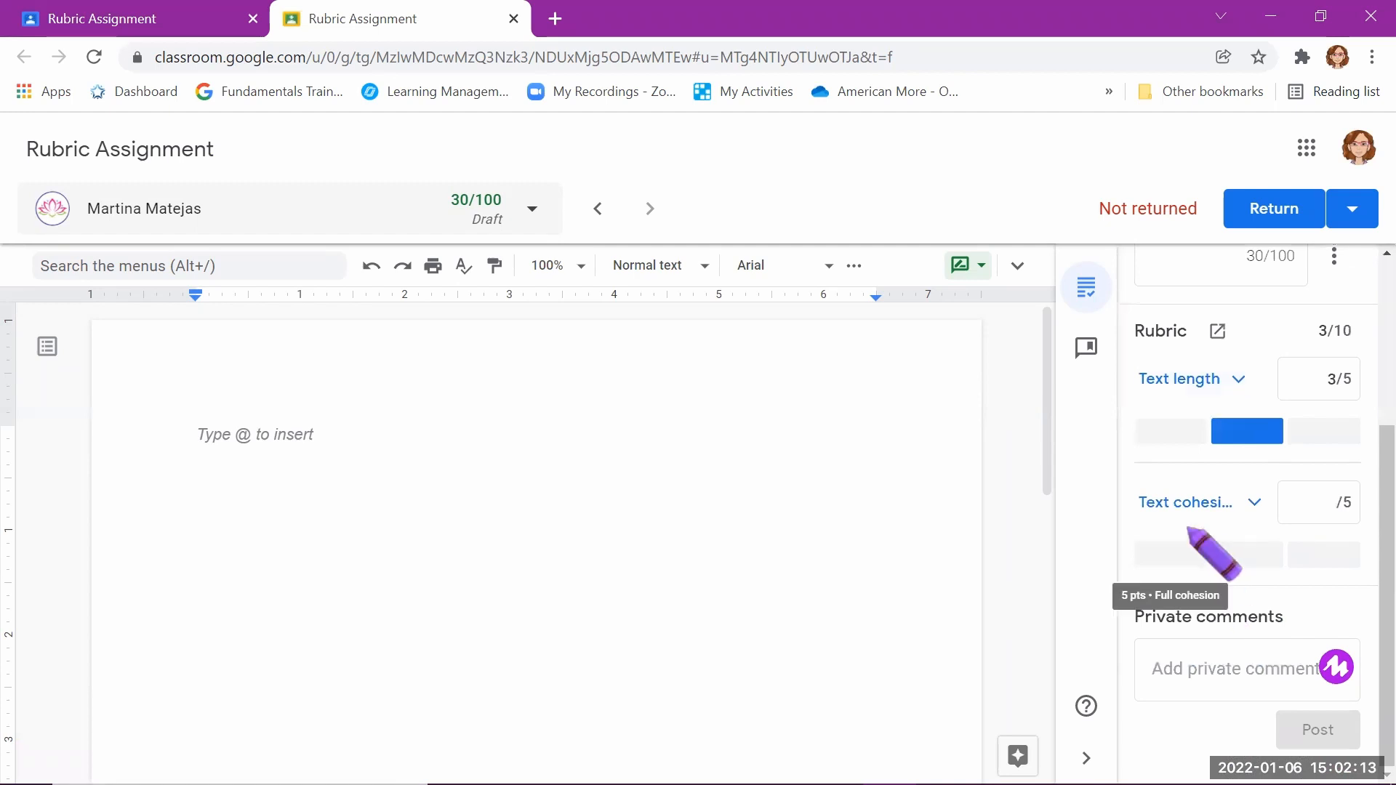
left_click(1188, 436)
left_click(1240, 440)
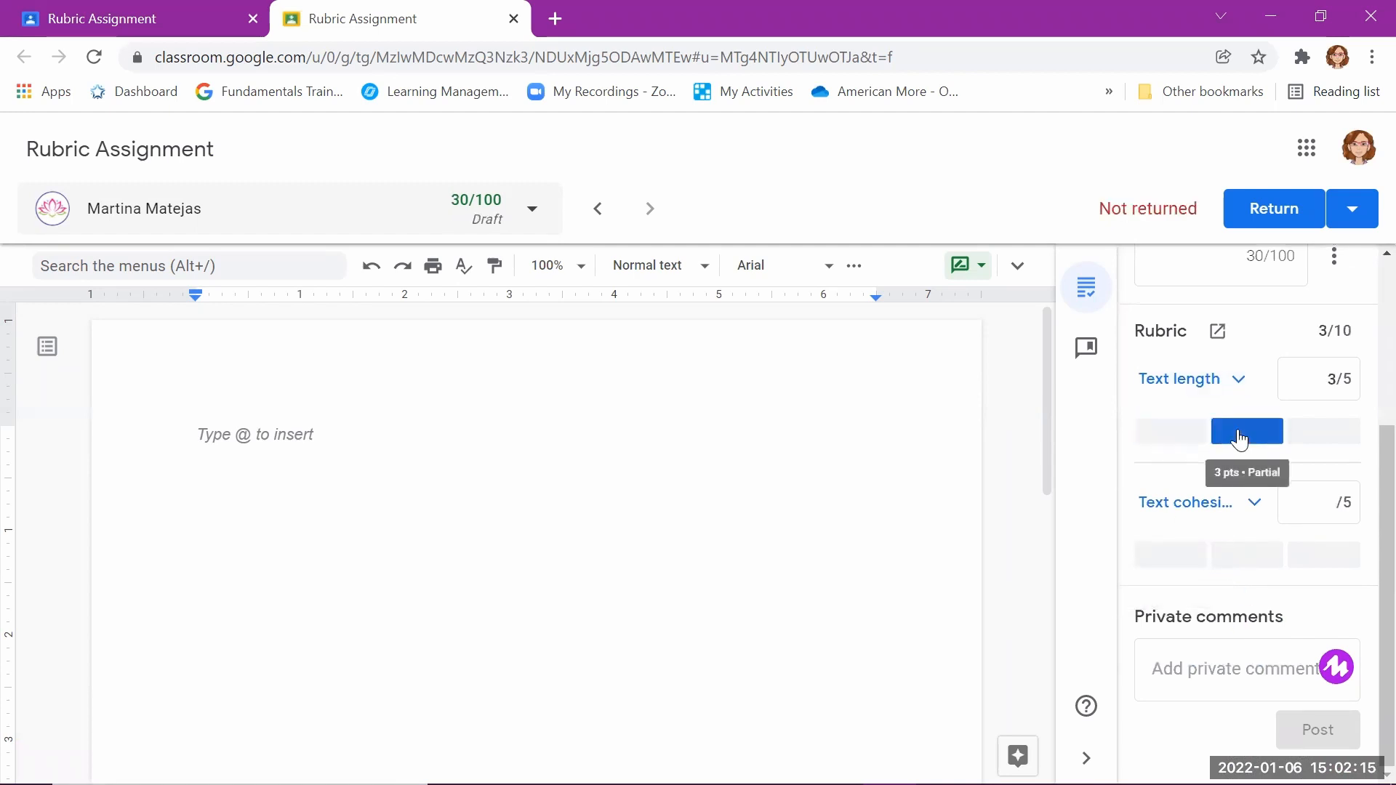
left_click(1314, 438)
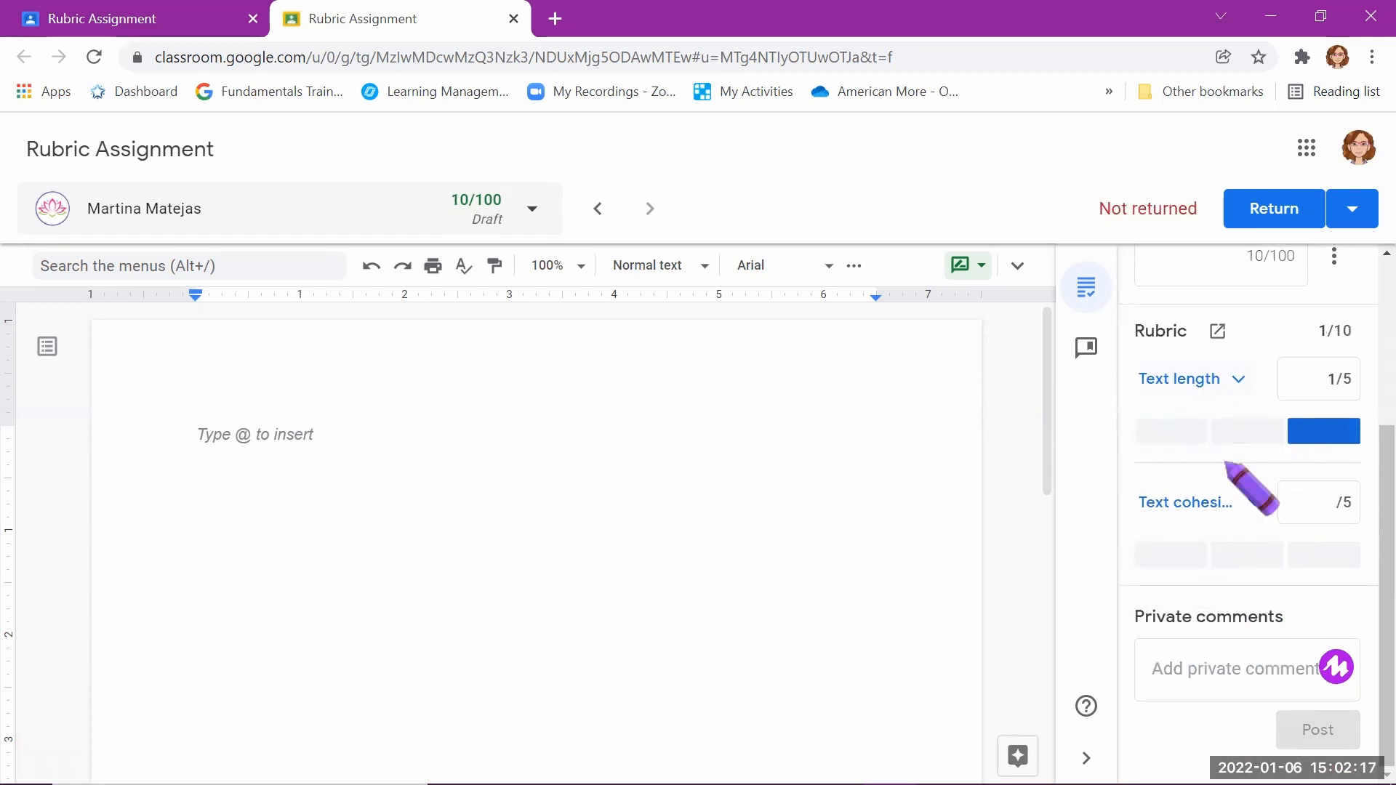
left_click(1172, 561)
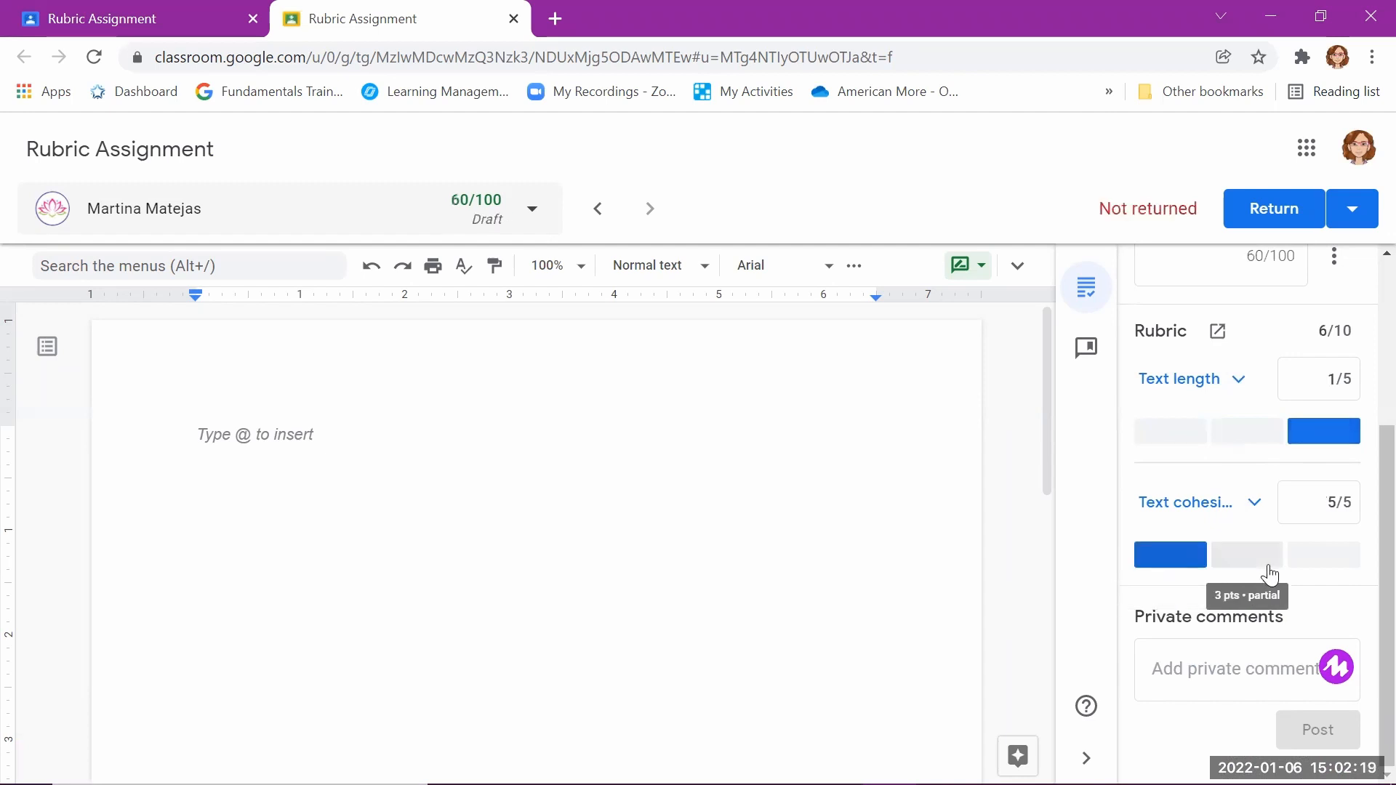
left_click(1269, 560)
Step: Expand both criteria to see their level descriptions, and rate Text length as Partial (3 points)
left_click(1207, 379)
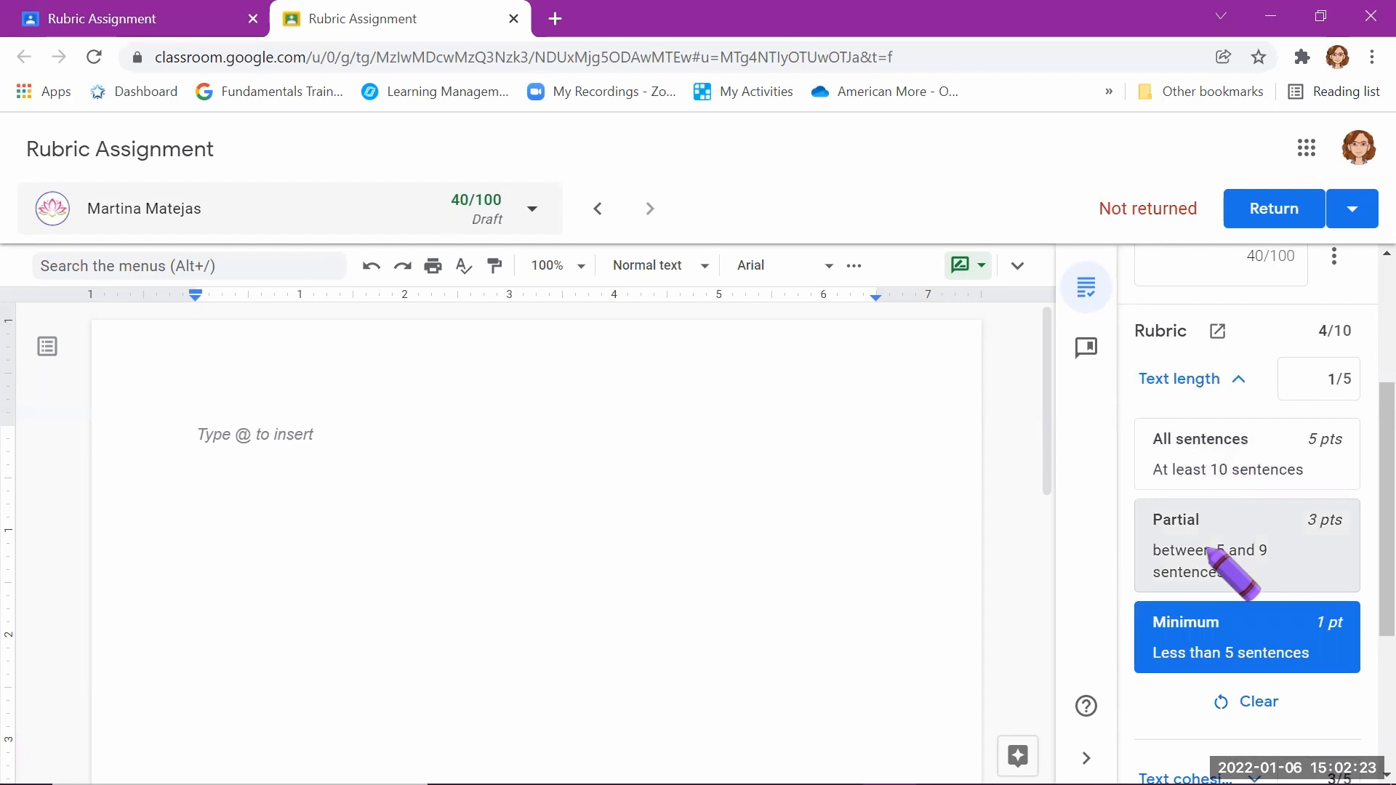
scroll(1211, 552, "down", 4)
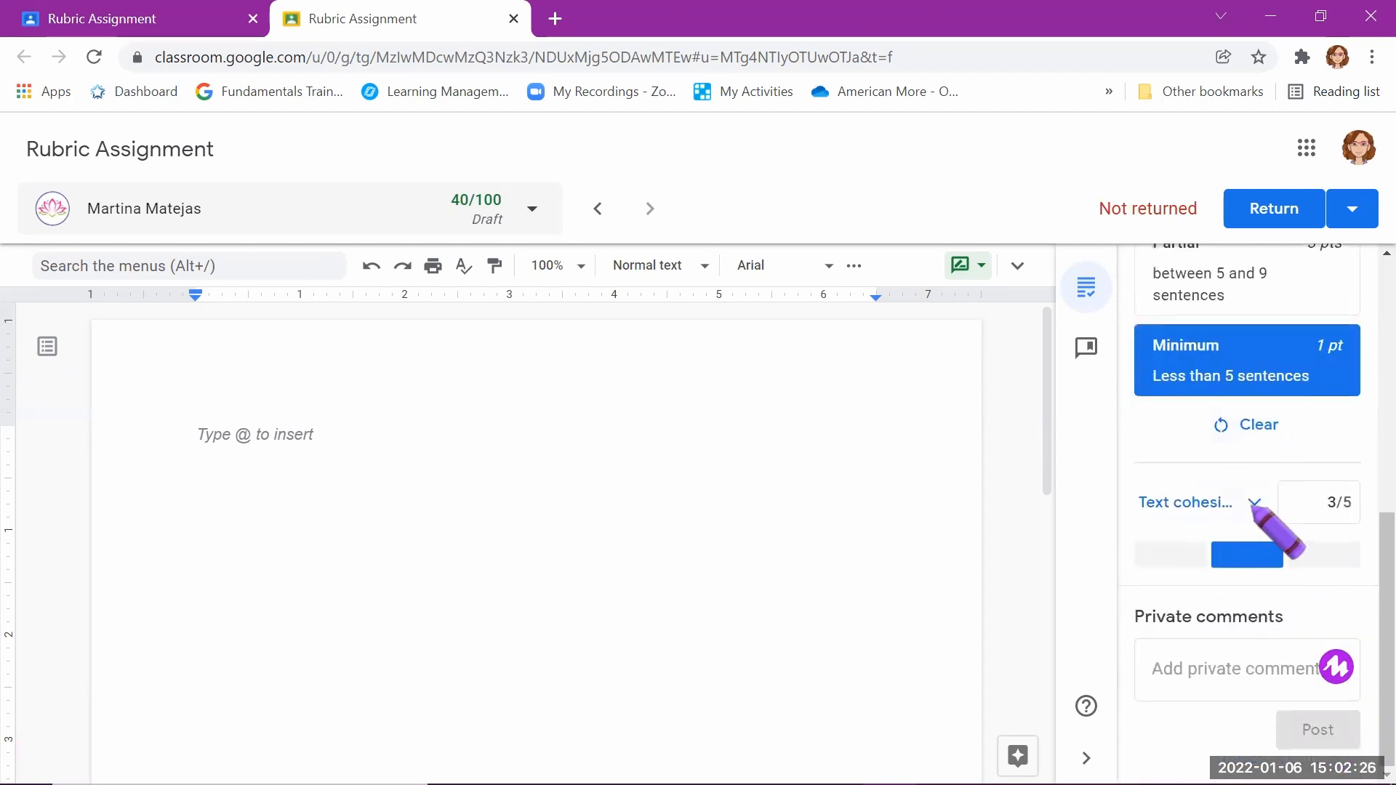
left_click(1255, 502)
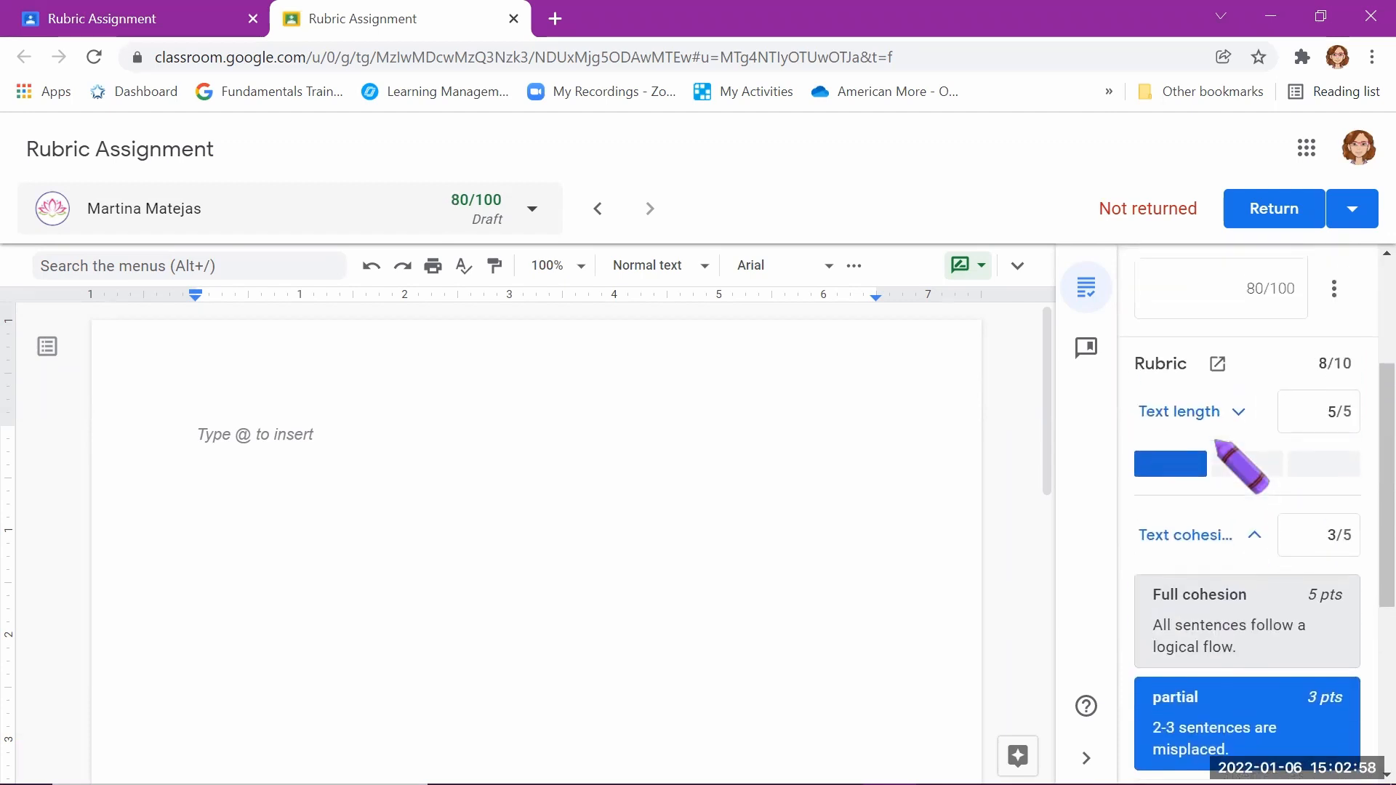
left_click(1236, 416)
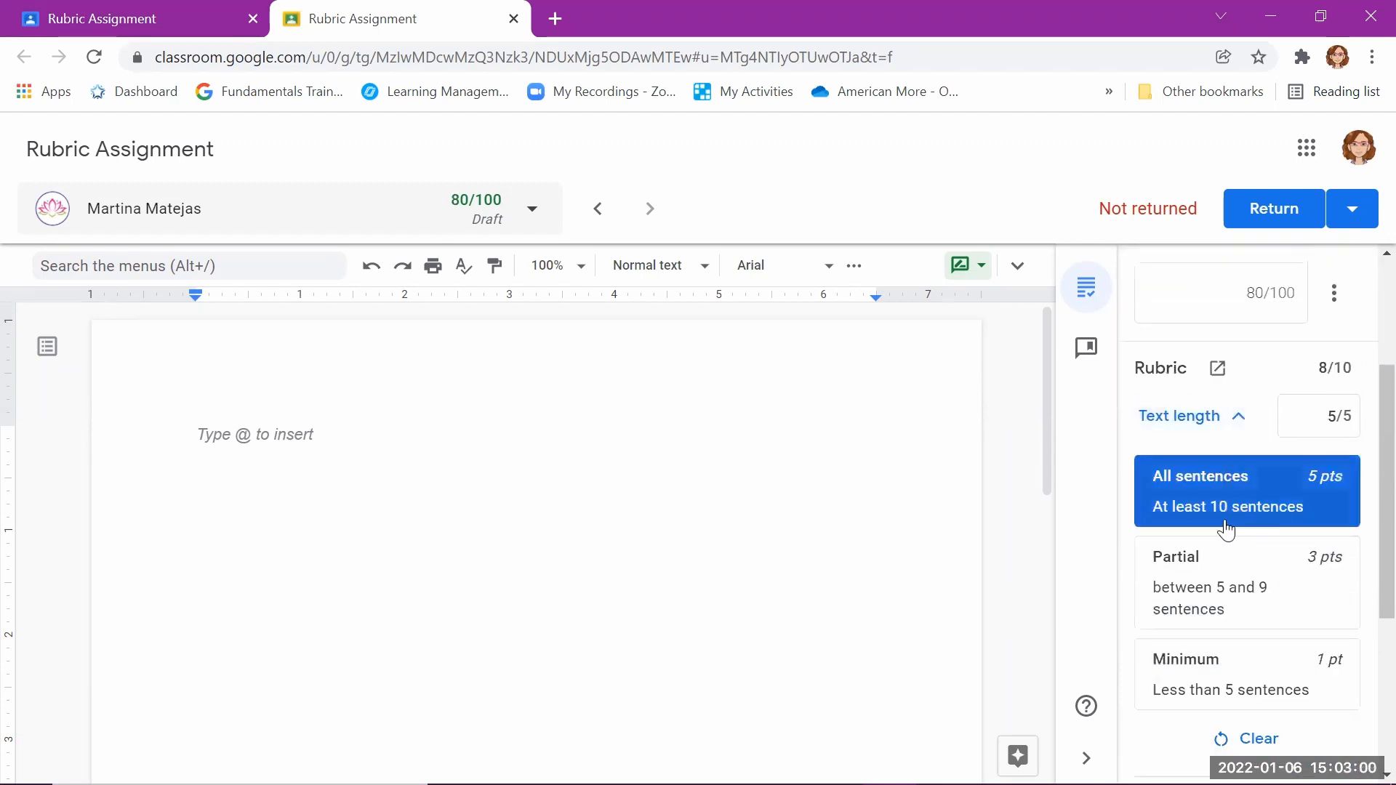
left_click(1237, 554)
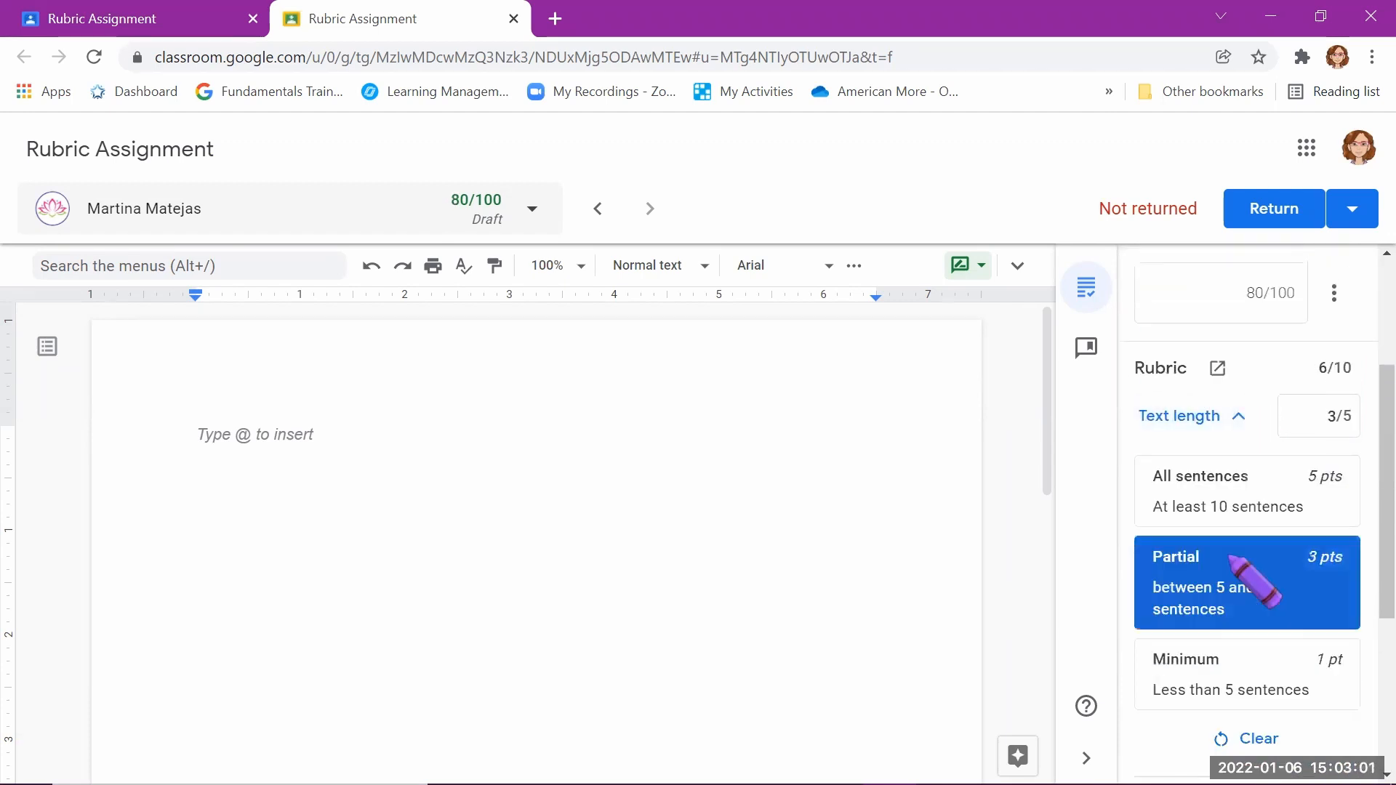
left_click(1238, 417)
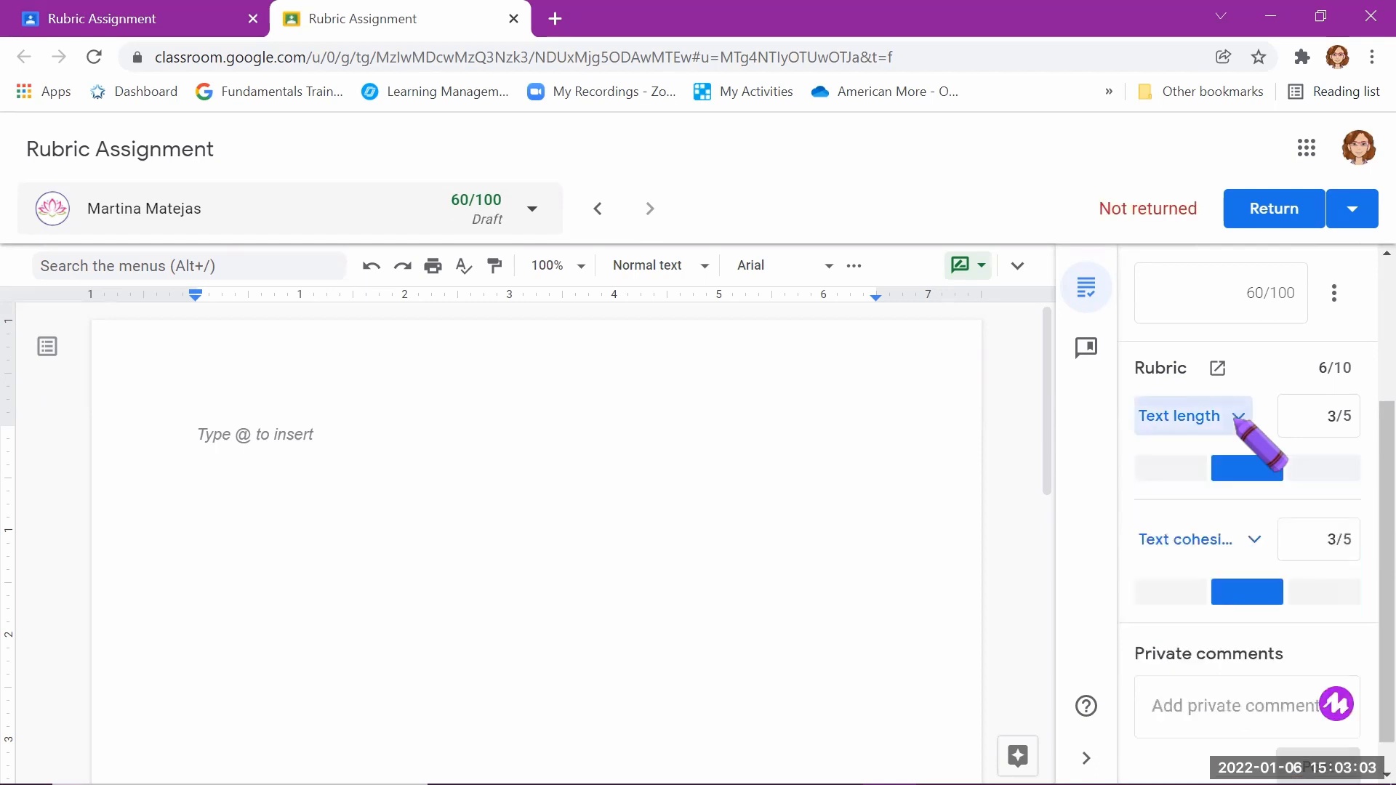
Step: Rate Text length as All sentences (5 points) and Text cohesion as partial (3 points)
left_click(1167, 474)
left_click(1166, 593)
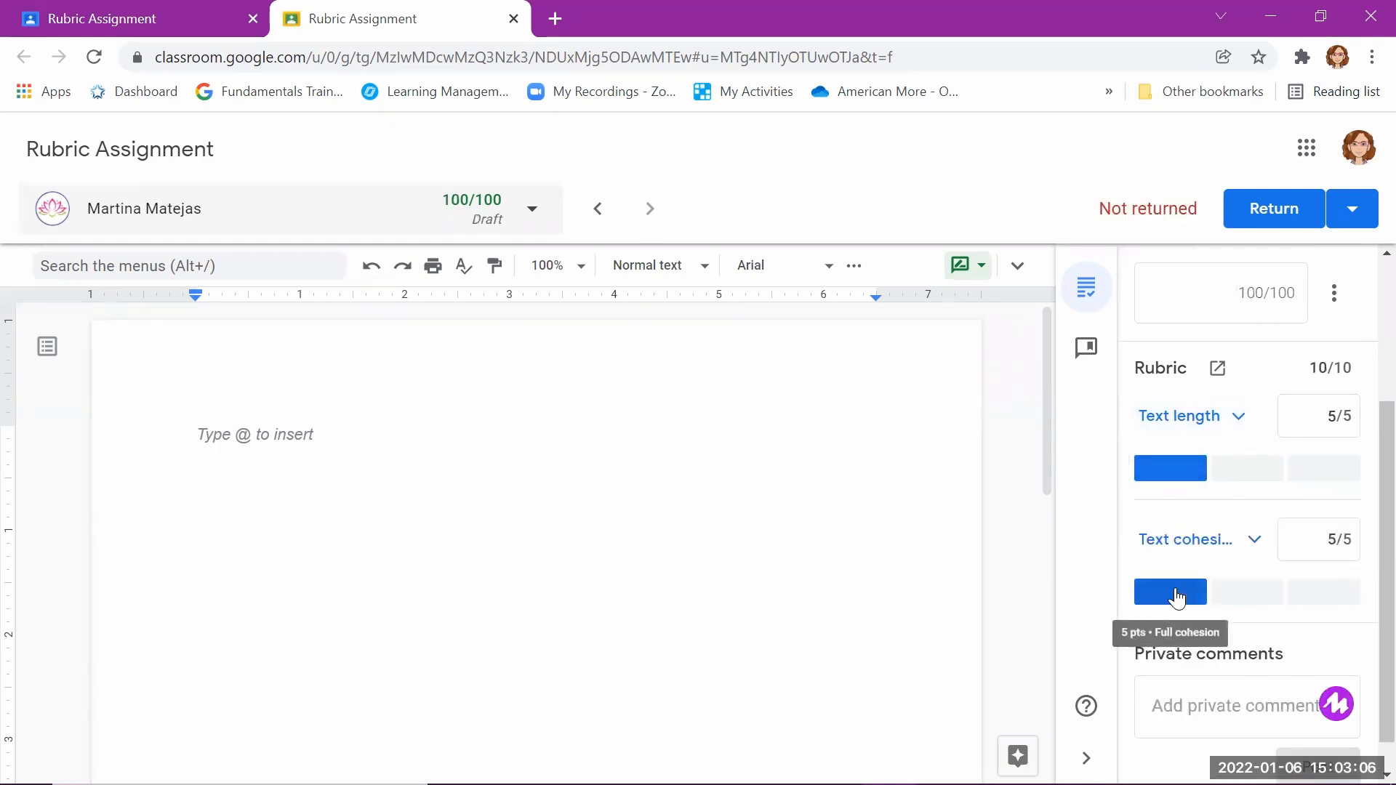
left_click(1257, 596)
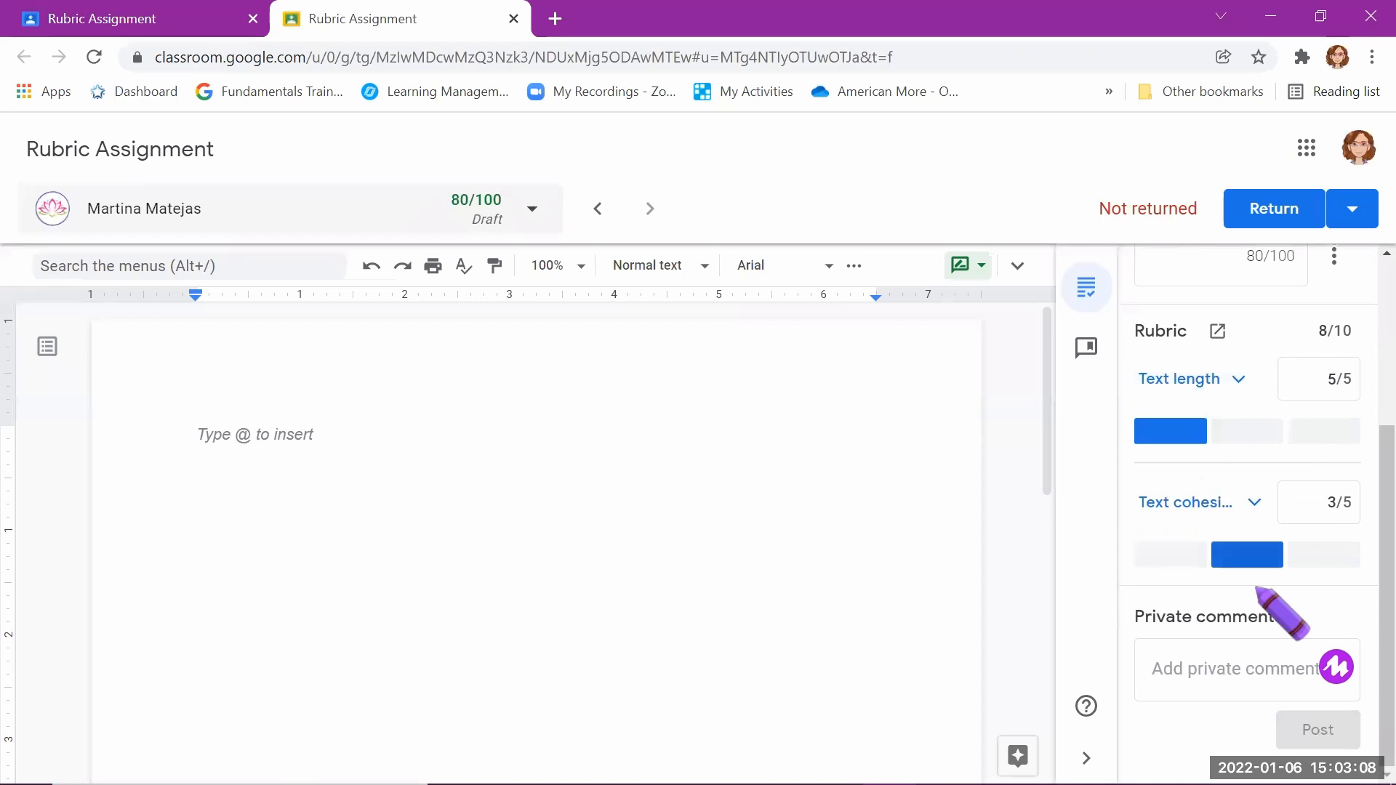
left_click(1229, 675)
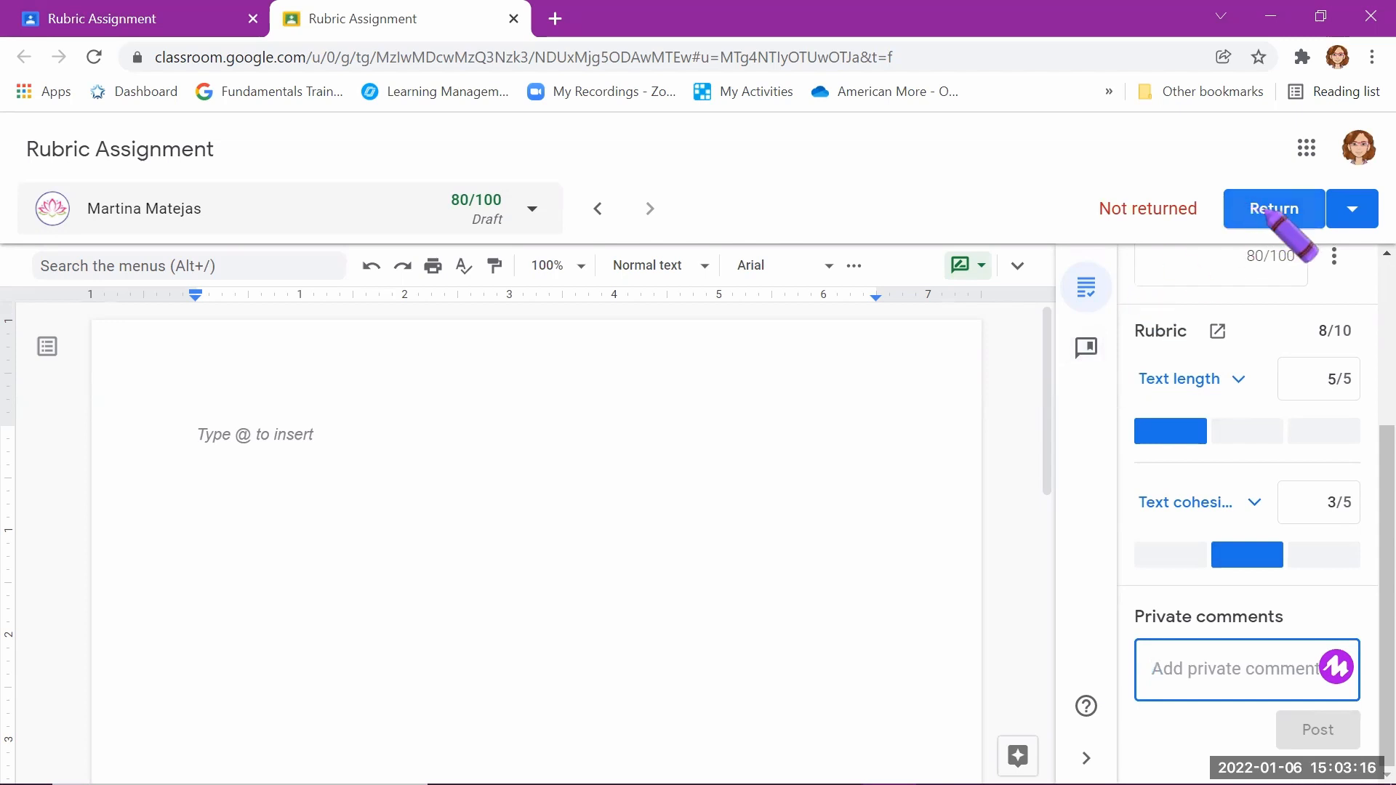
Step: Switch to the other student and return multiple submissions at once, with both students selected
left_click(649, 206)
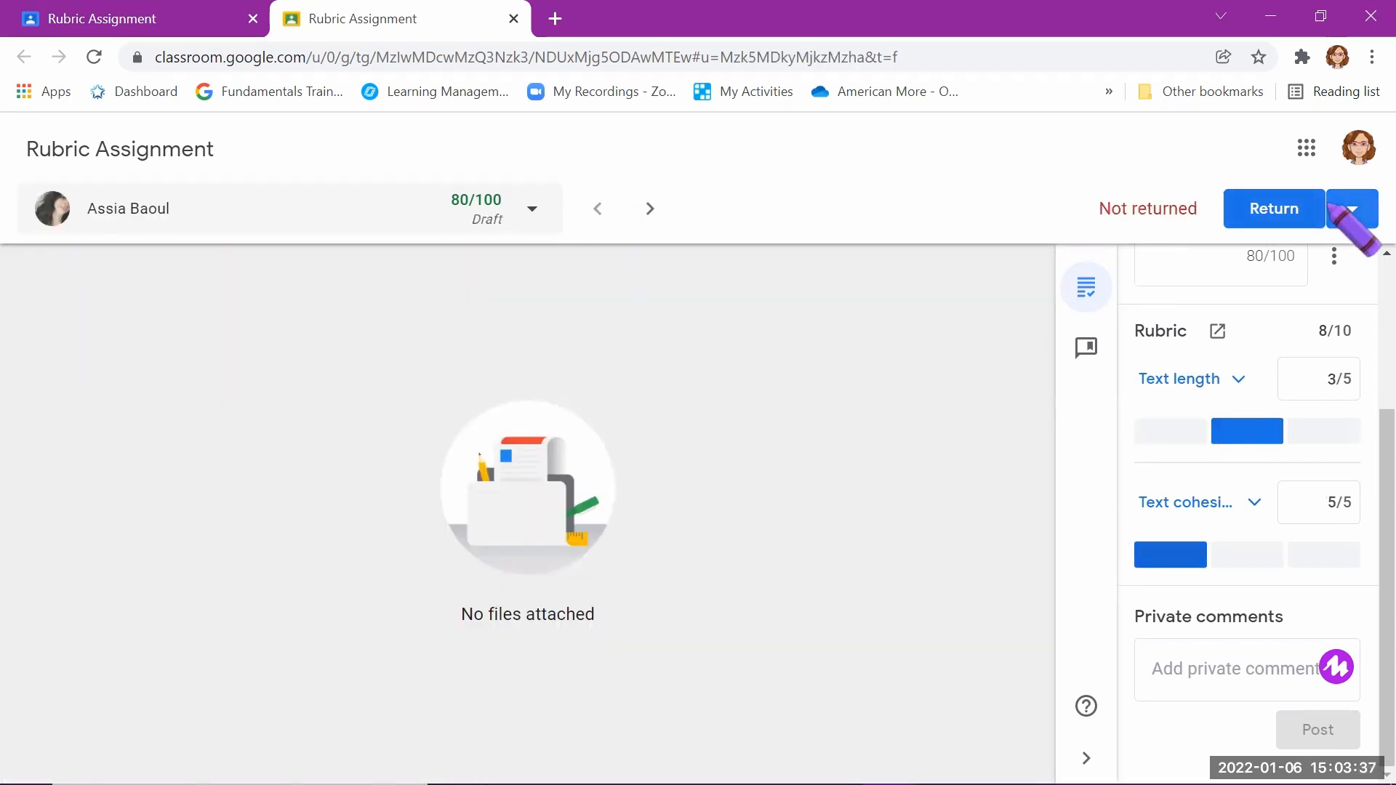
left_click(1335, 209)
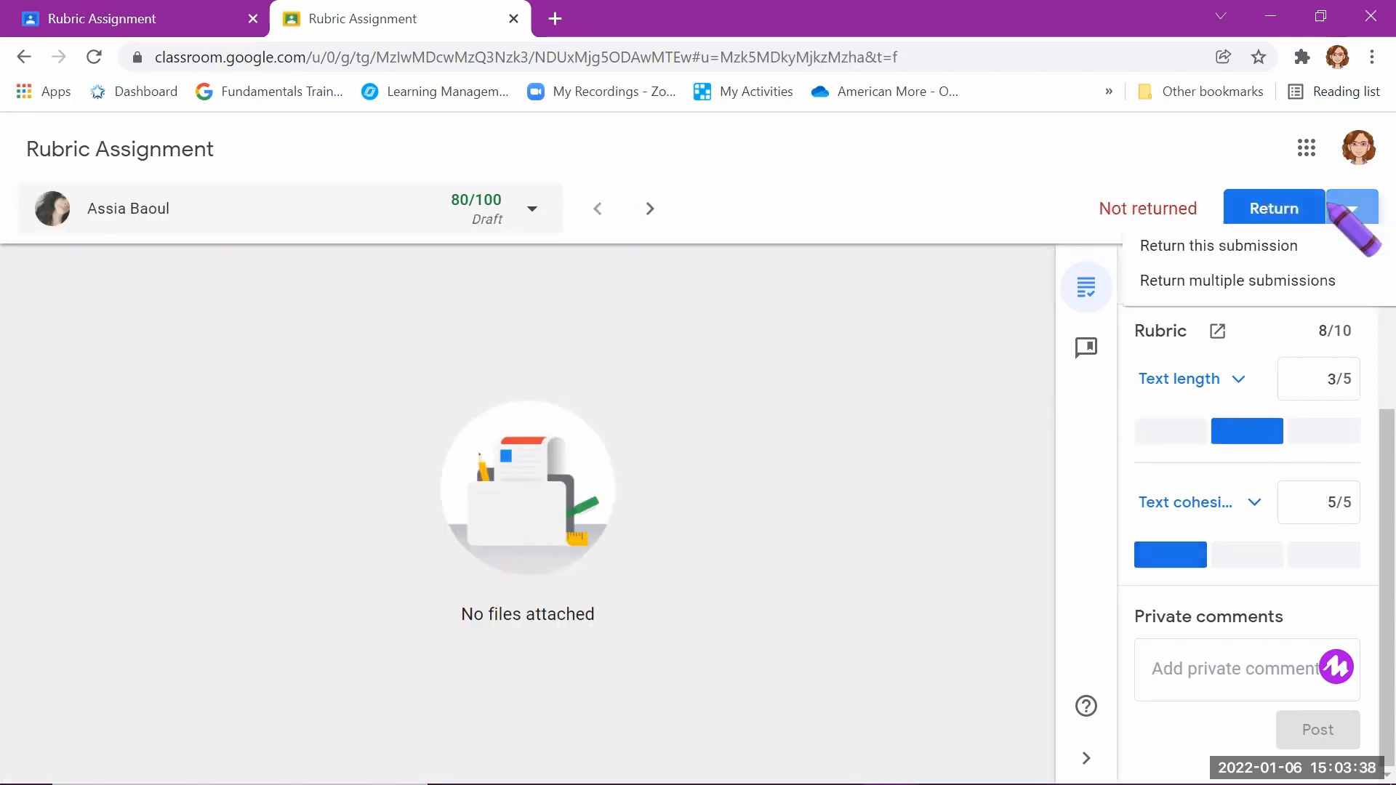
left_click(1205, 290)
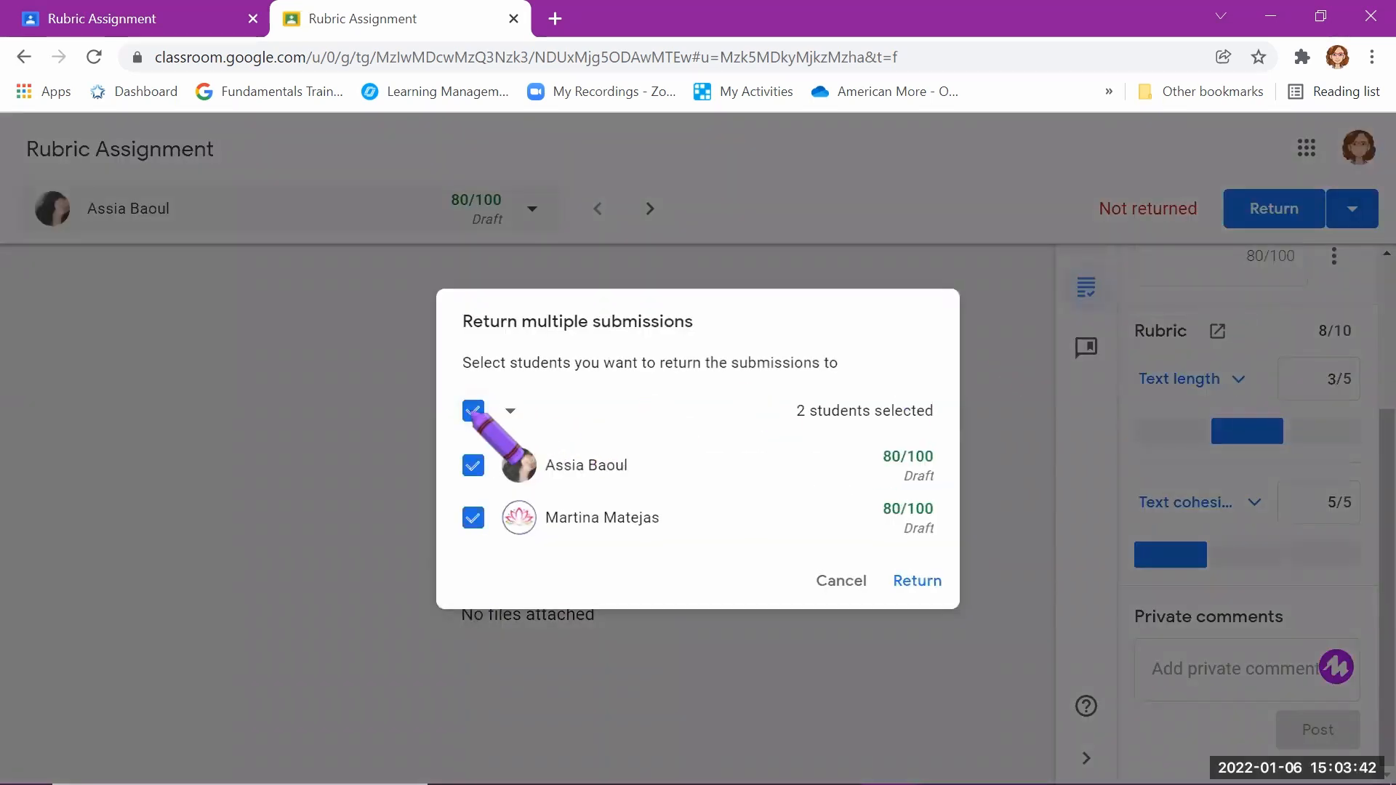
left_click(473, 410)
left_click(472, 410)
left_click(917, 582)
left_click(921, 581)
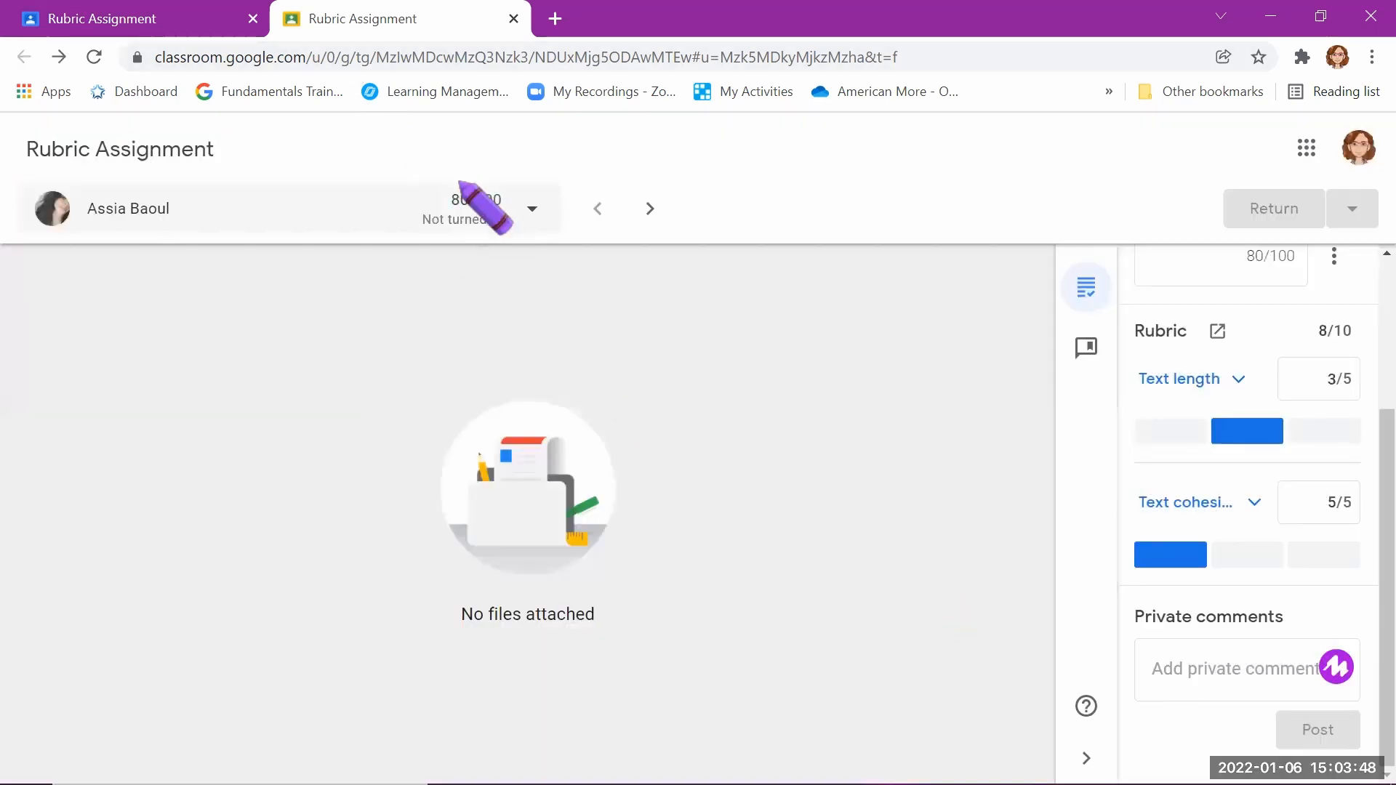
left_click(177, 13)
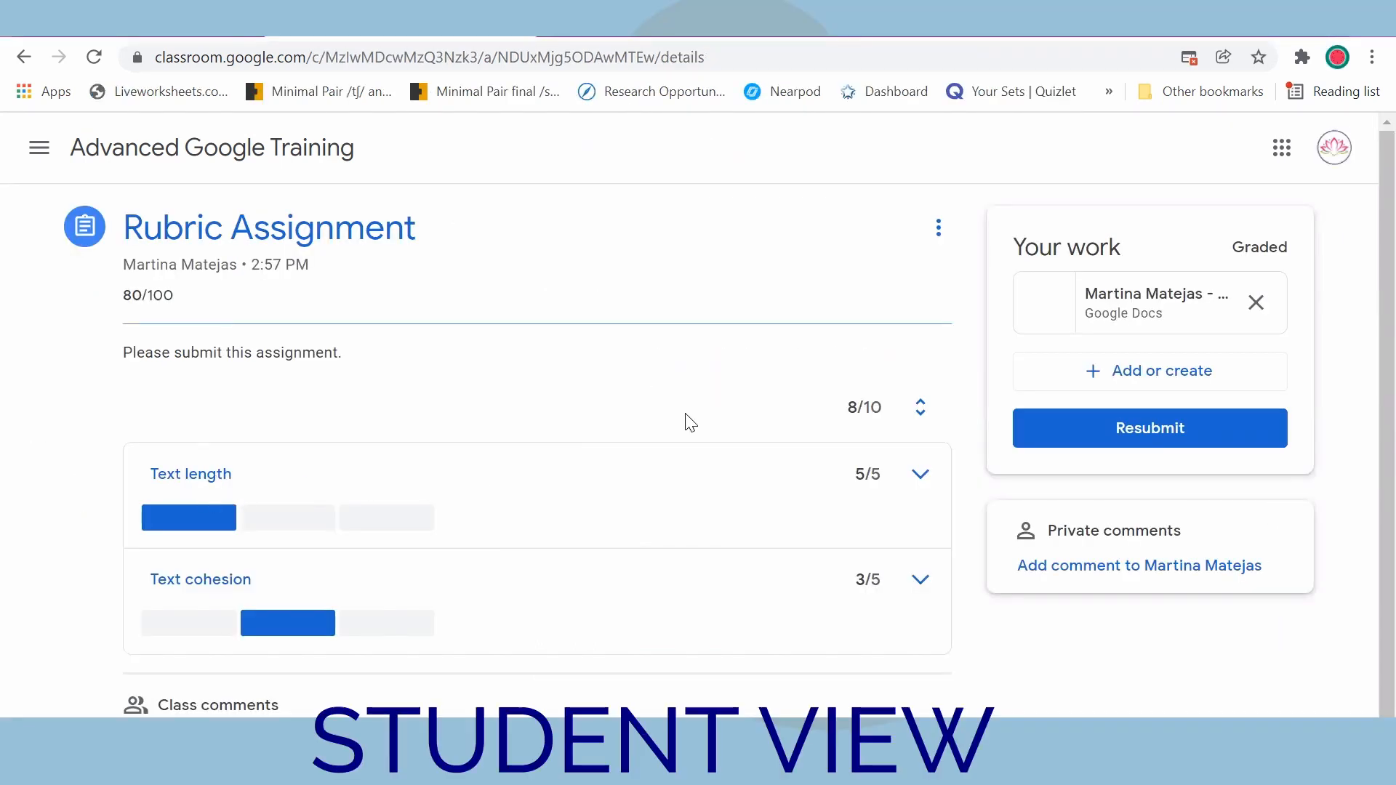
Step: In the student's view of the graded Rubric Assignment, expand Text length and examine the rating it received
scroll(393, 502, "down", 1)
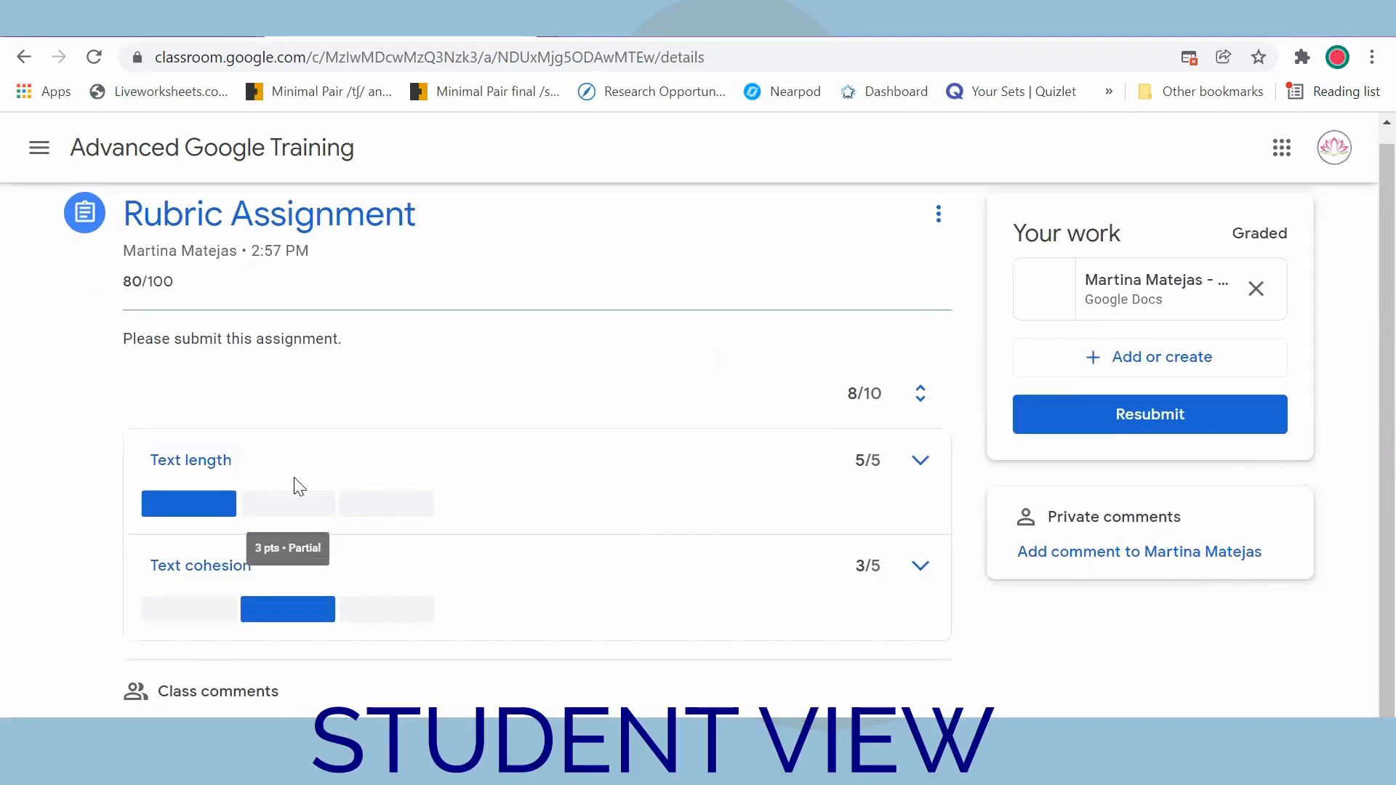
left_click(922, 463)
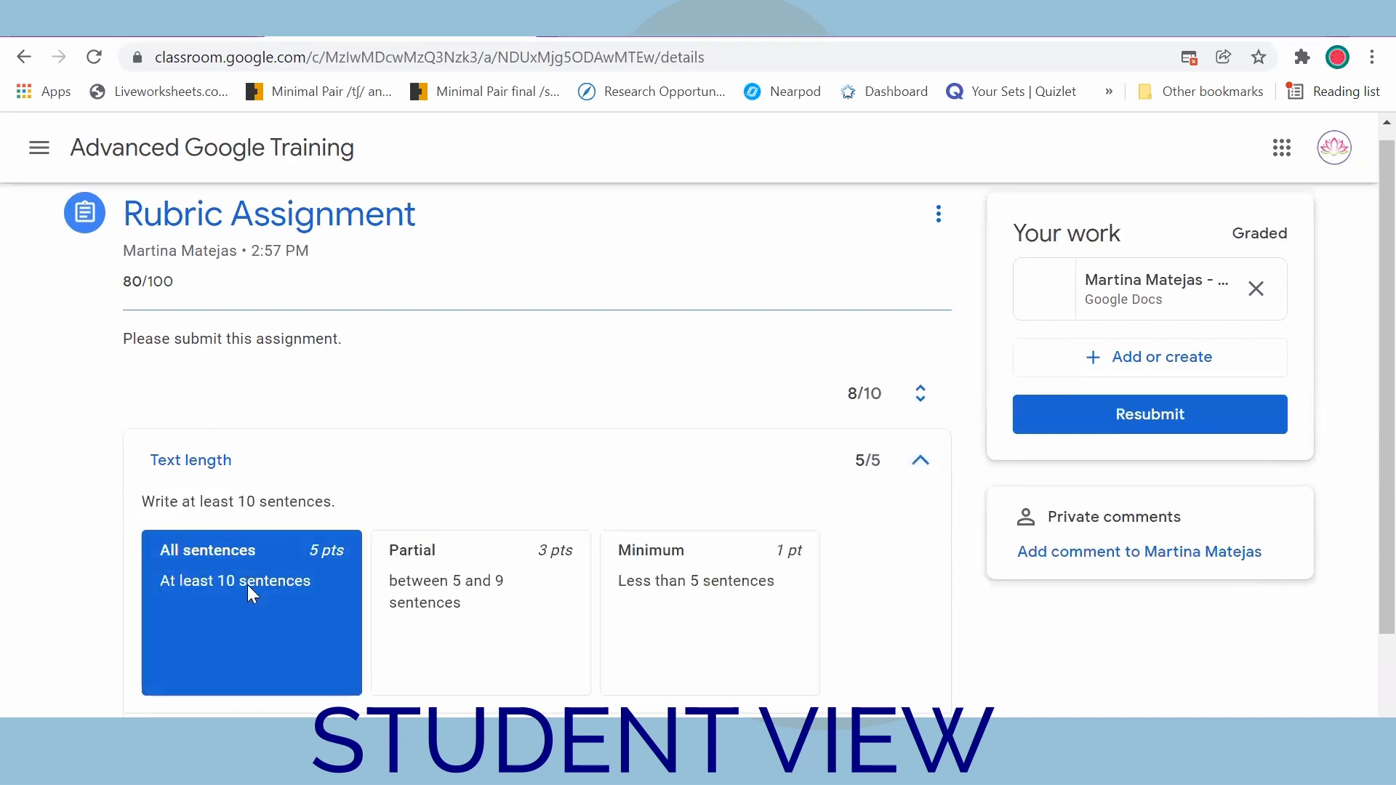
scroll(581, 623, "down", 2)
scroll(582, 624, "up", 2)
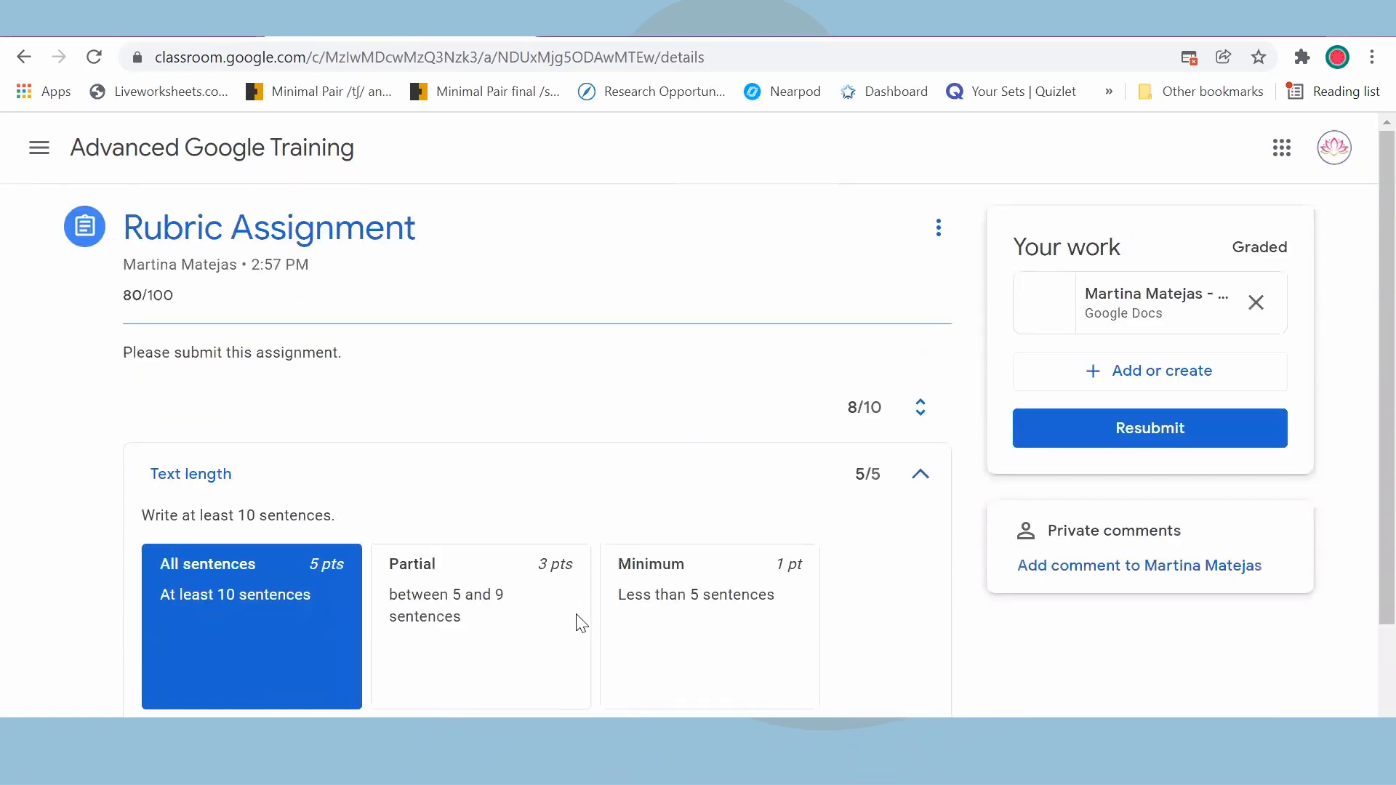
scroll(582, 624, "down", 2)
scroll(582, 624, "up", 2)
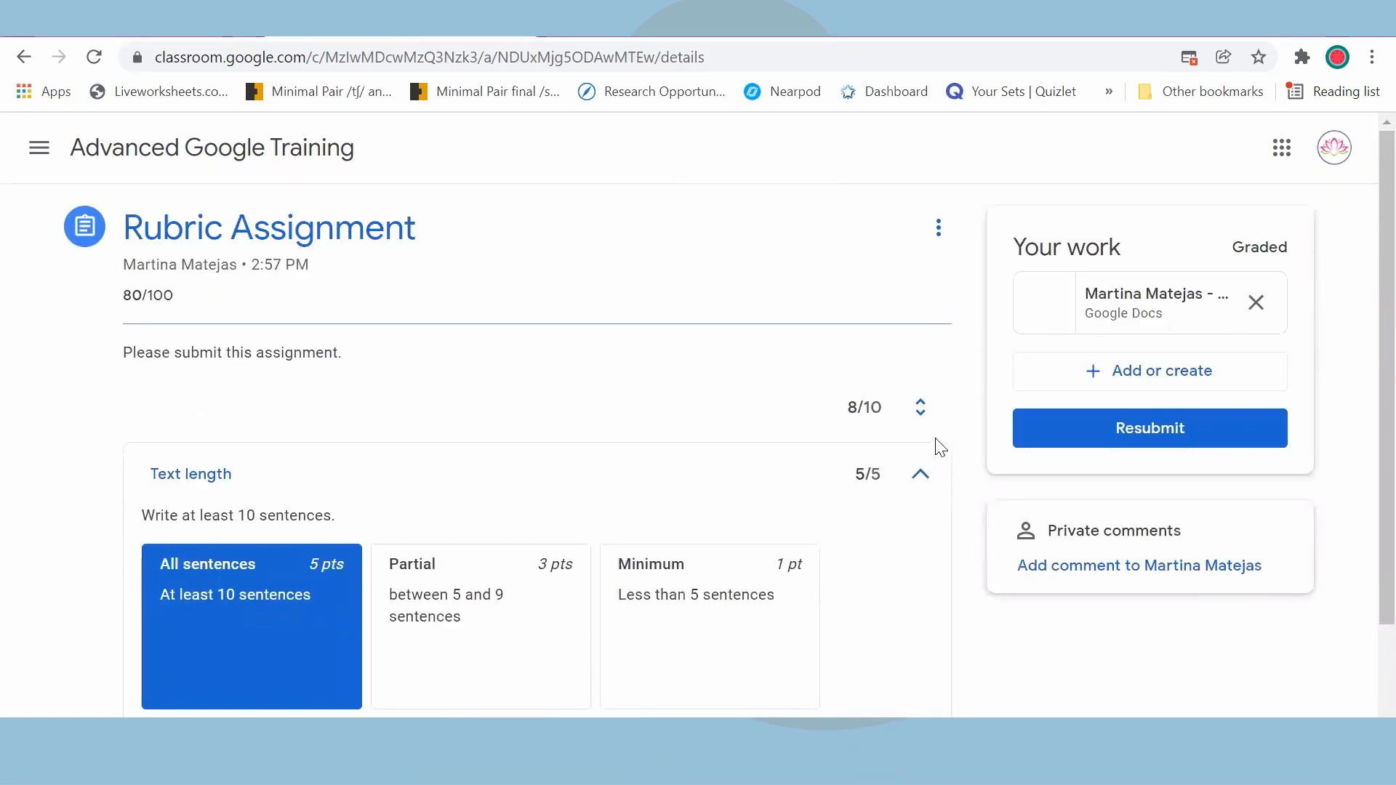
Step: Collapse the Text length criterion and resubmit the attached Google Docs file as the student
left_click(921, 479)
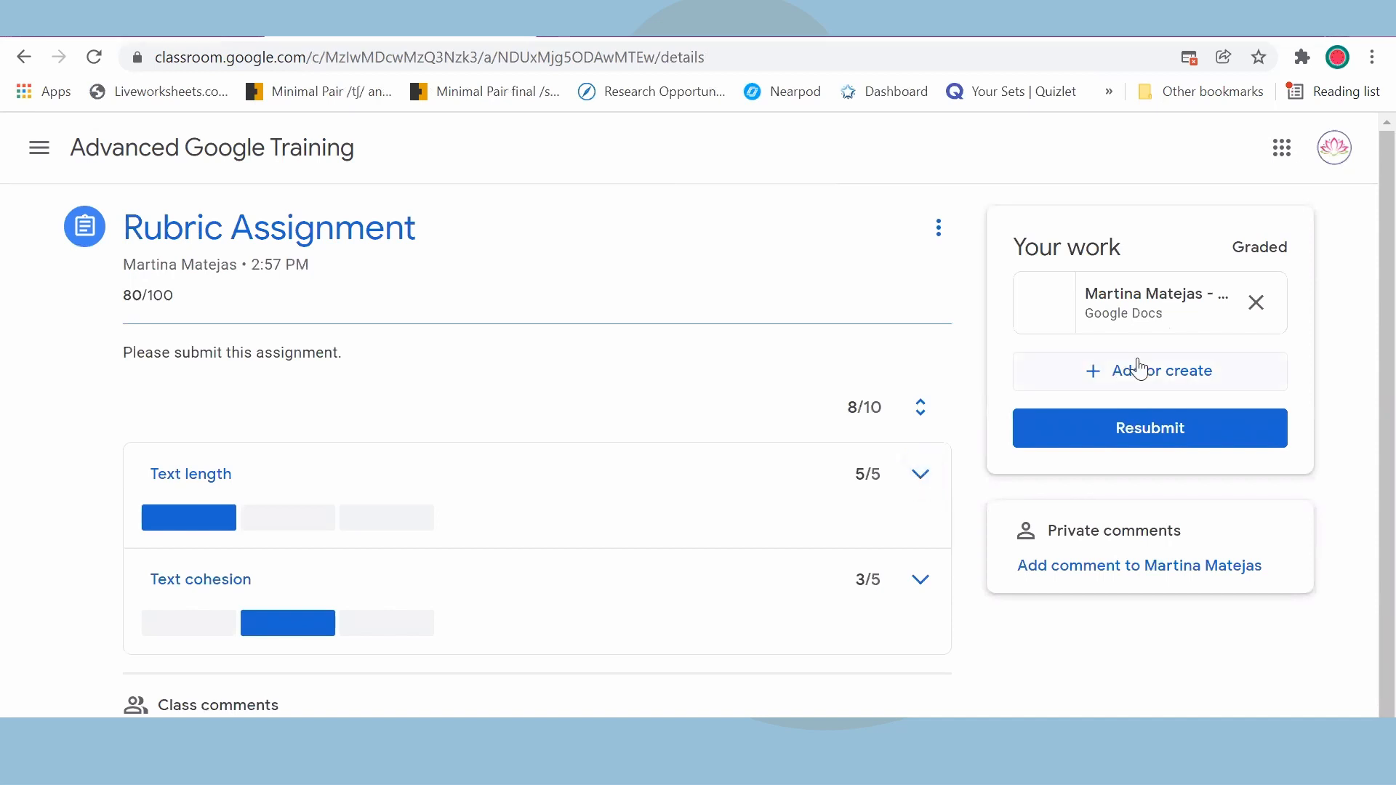
left_click(1162, 429)
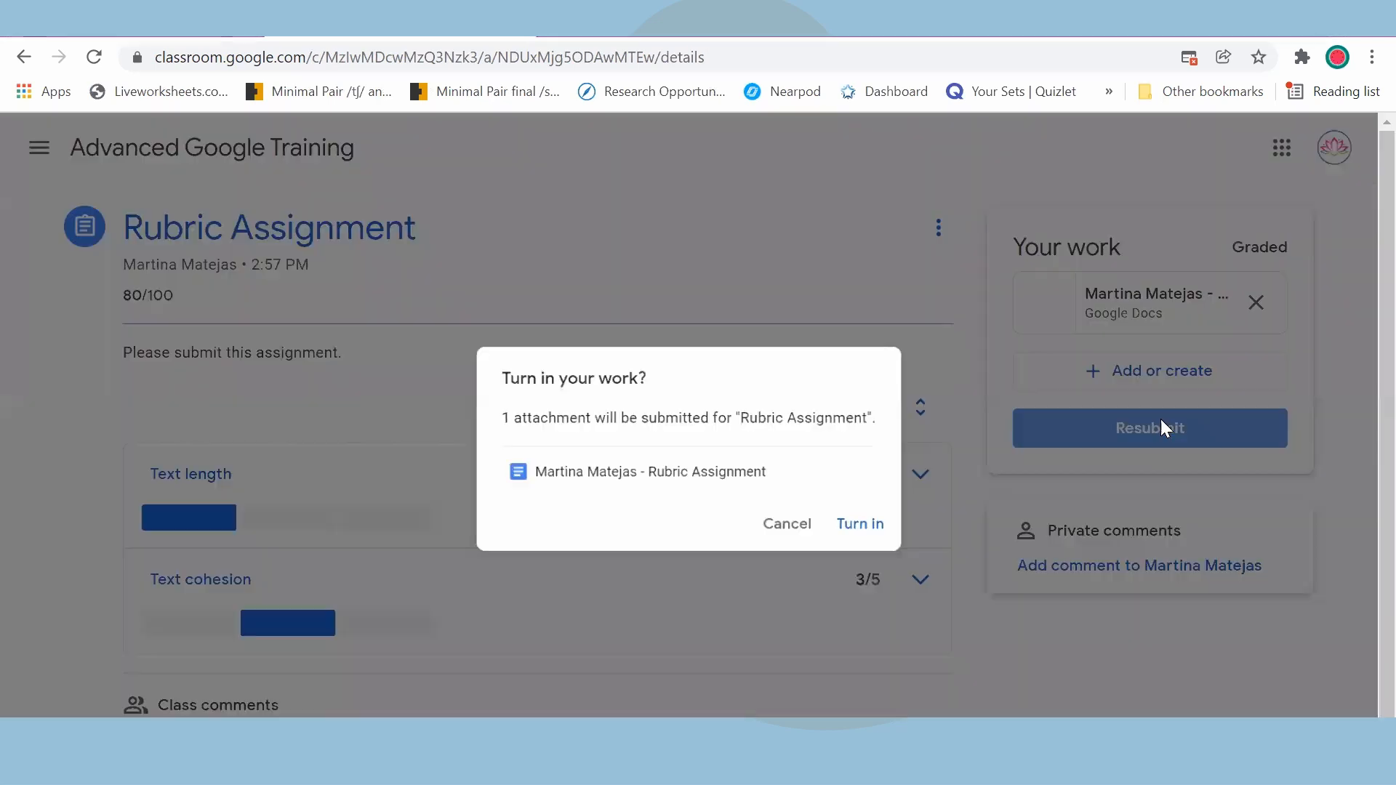
left_click(872, 533)
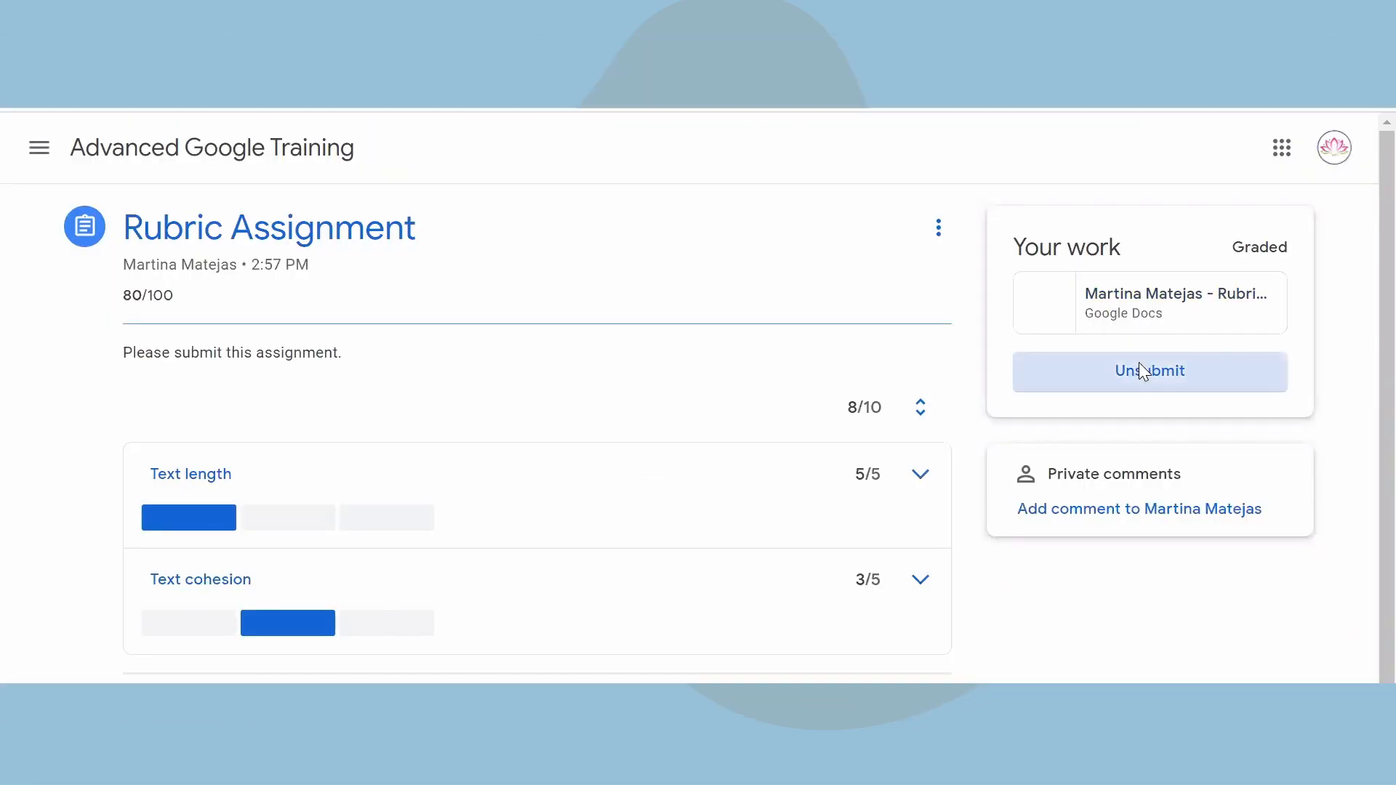
Step: Unsubmit the student's graded work, replace the attached Google Docs file with a new Google Sheets file, and resubmit it
left_click(1142, 366)
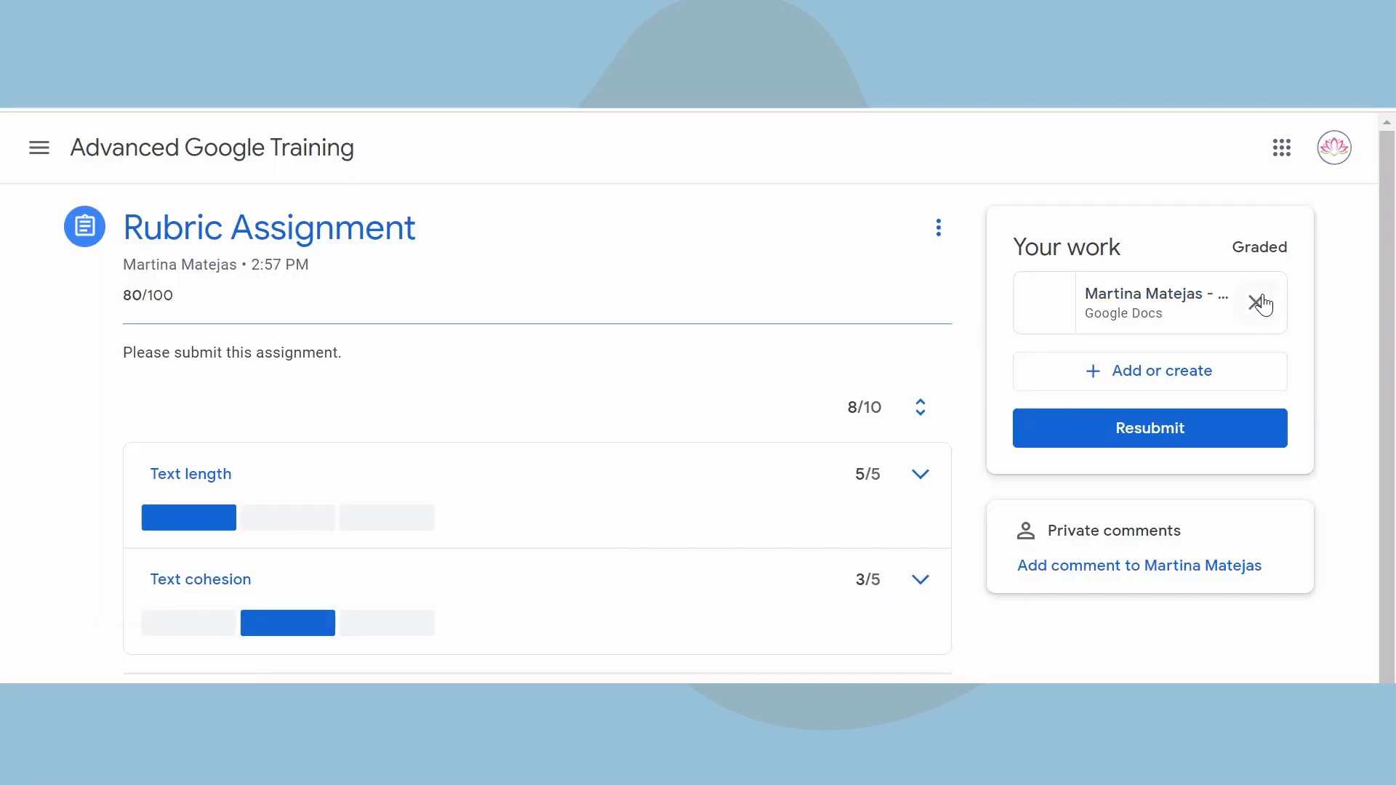
left_click(1257, 304)
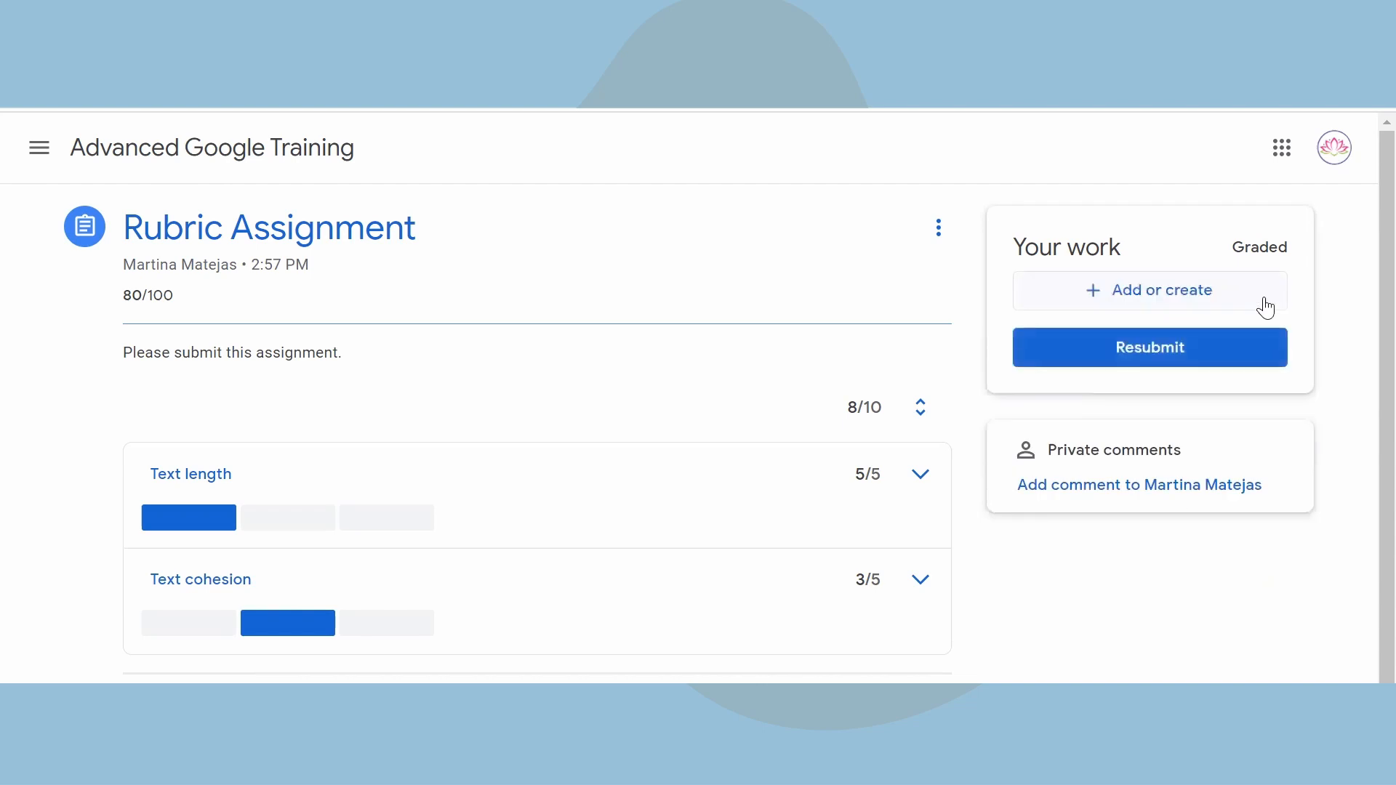
left_click(1180, 301)
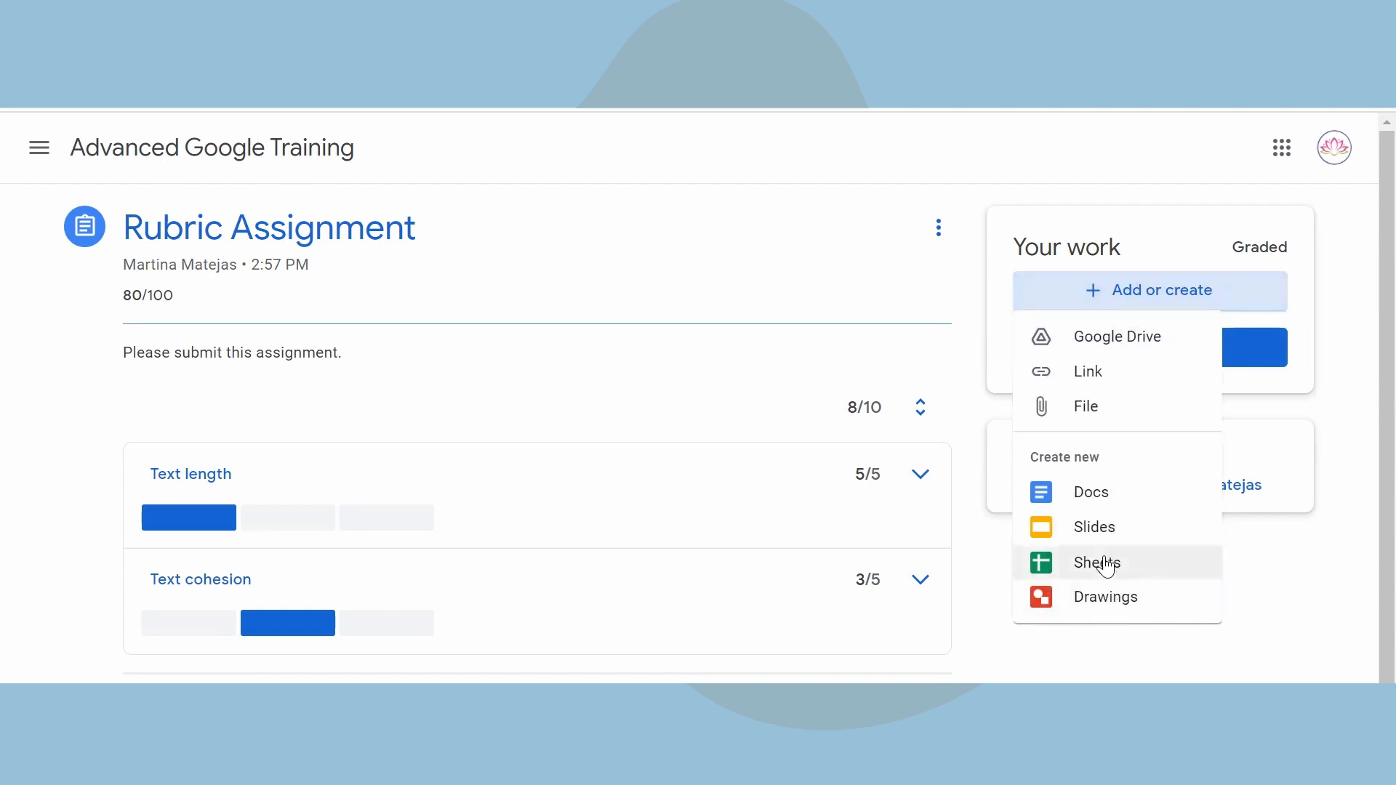
left_click(1106, 565)
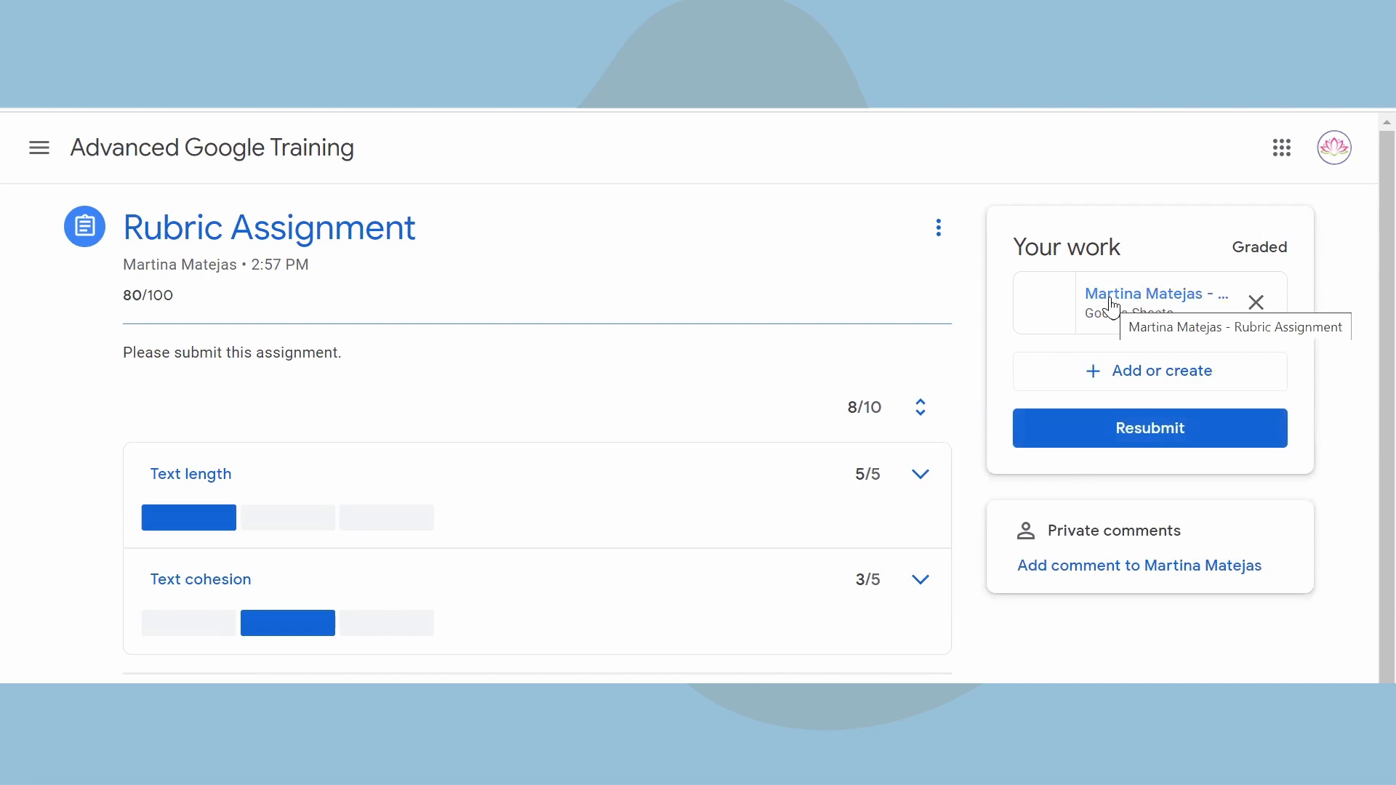
left_click(1146, 436)
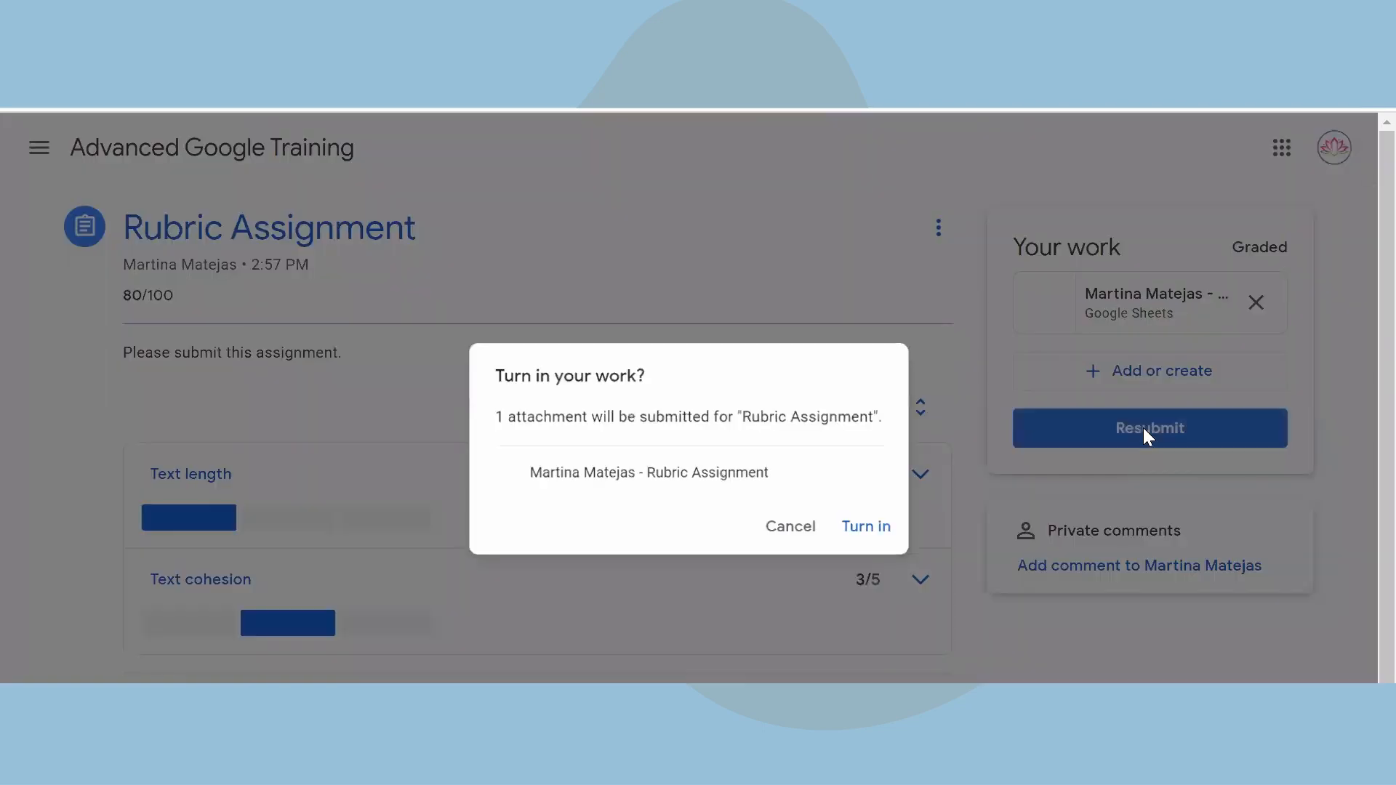
left_click(866, 530)
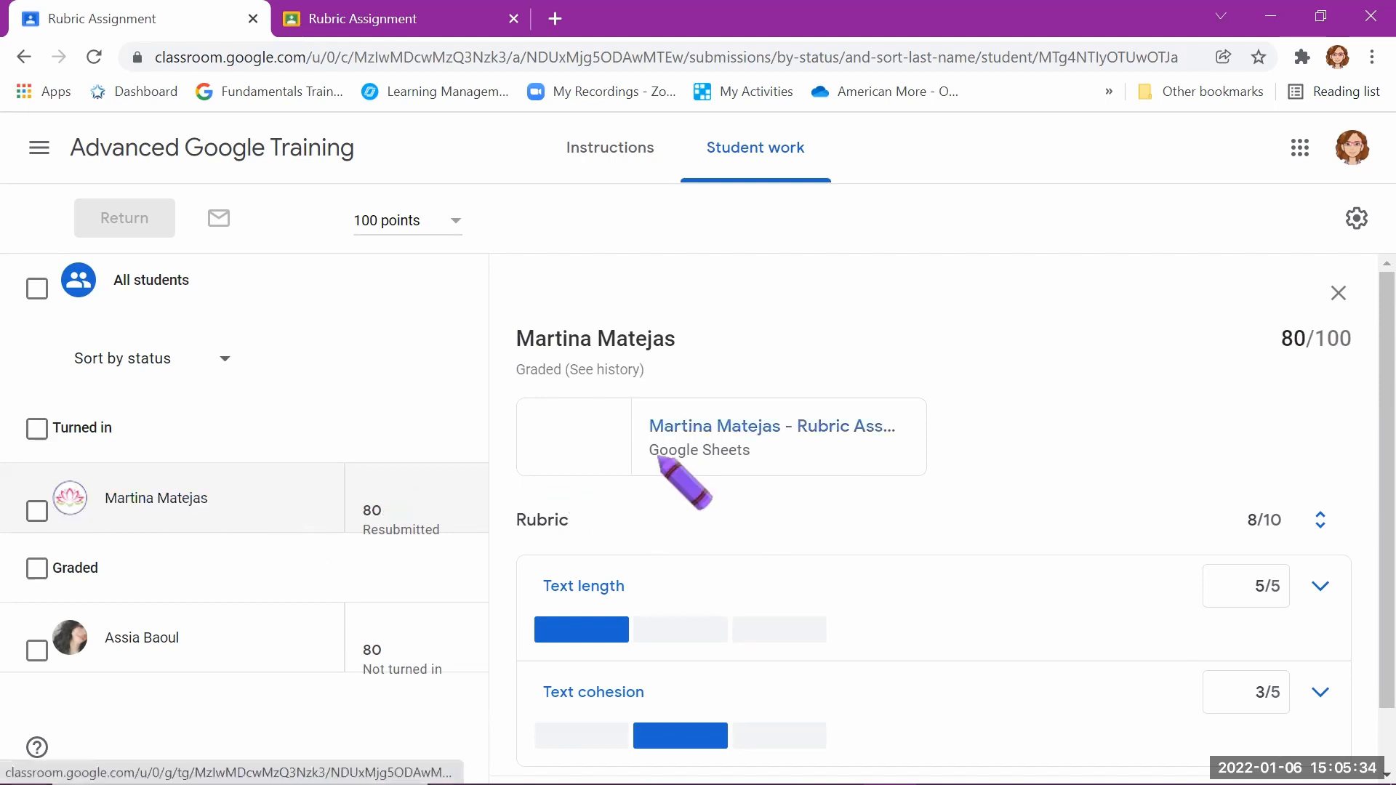
Step: In the teacher's view, open the resubmitted Google Sheets file, rate Text cohesion 5 points and post the private comment "Well done!"
left_click(741, 431)
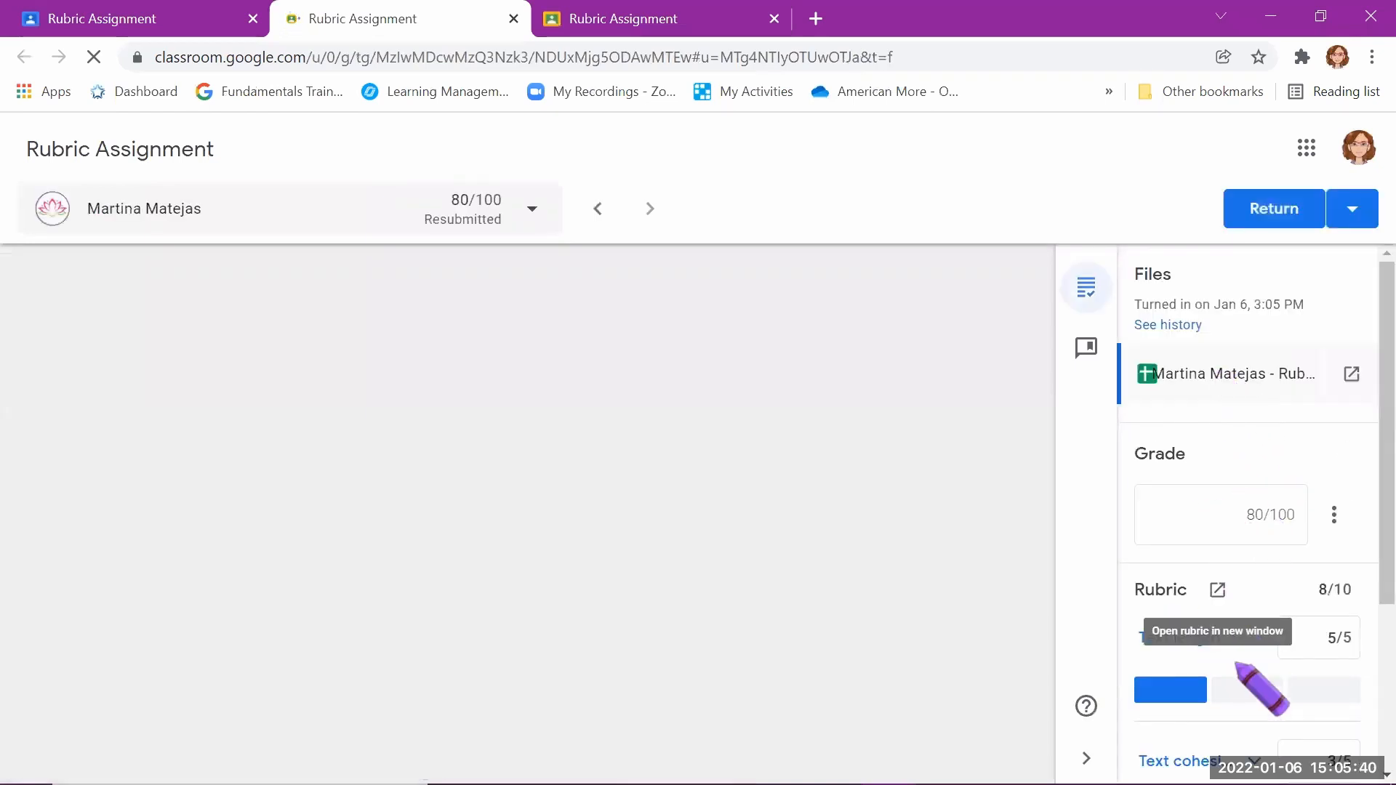
scroll(1236, 676, "down", 4)
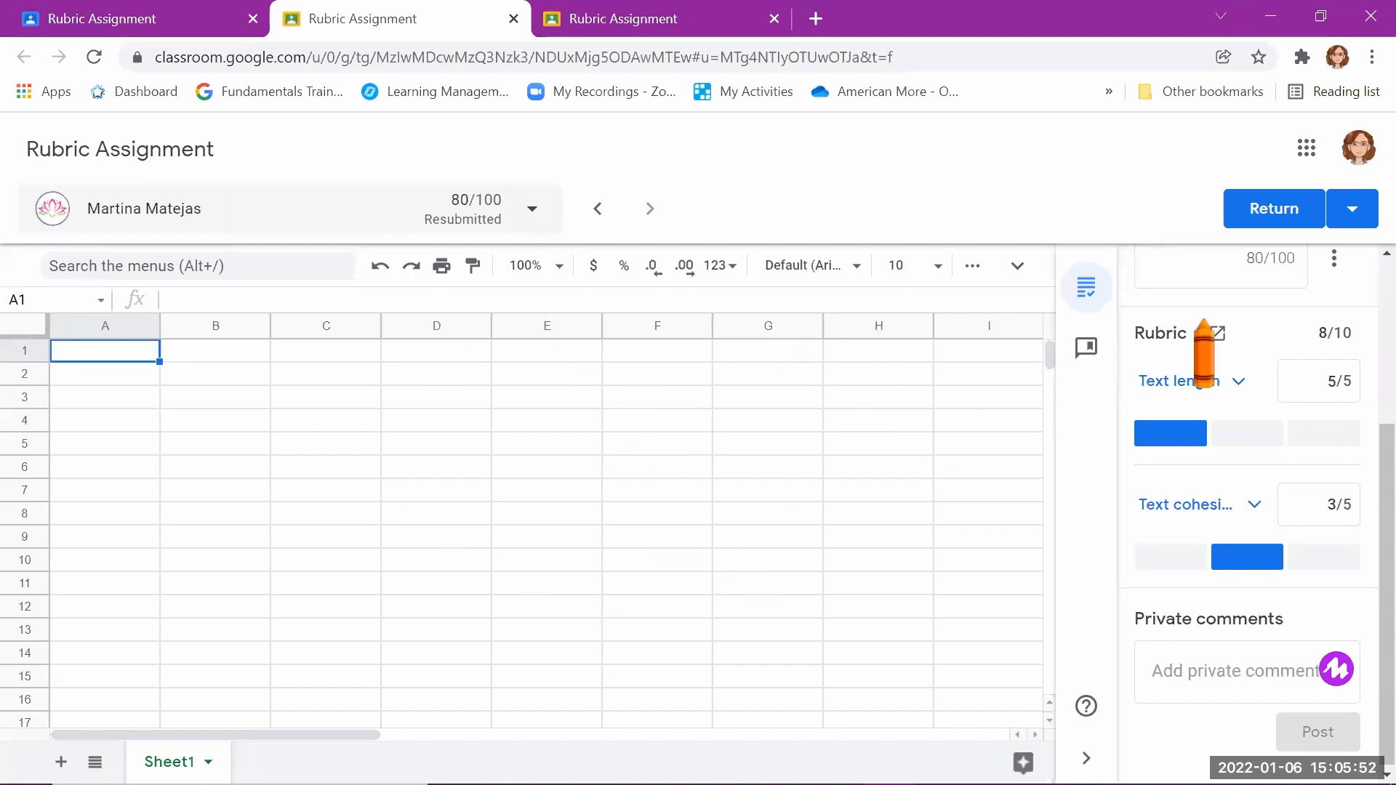
scroll(1211, 326, "up", 2)
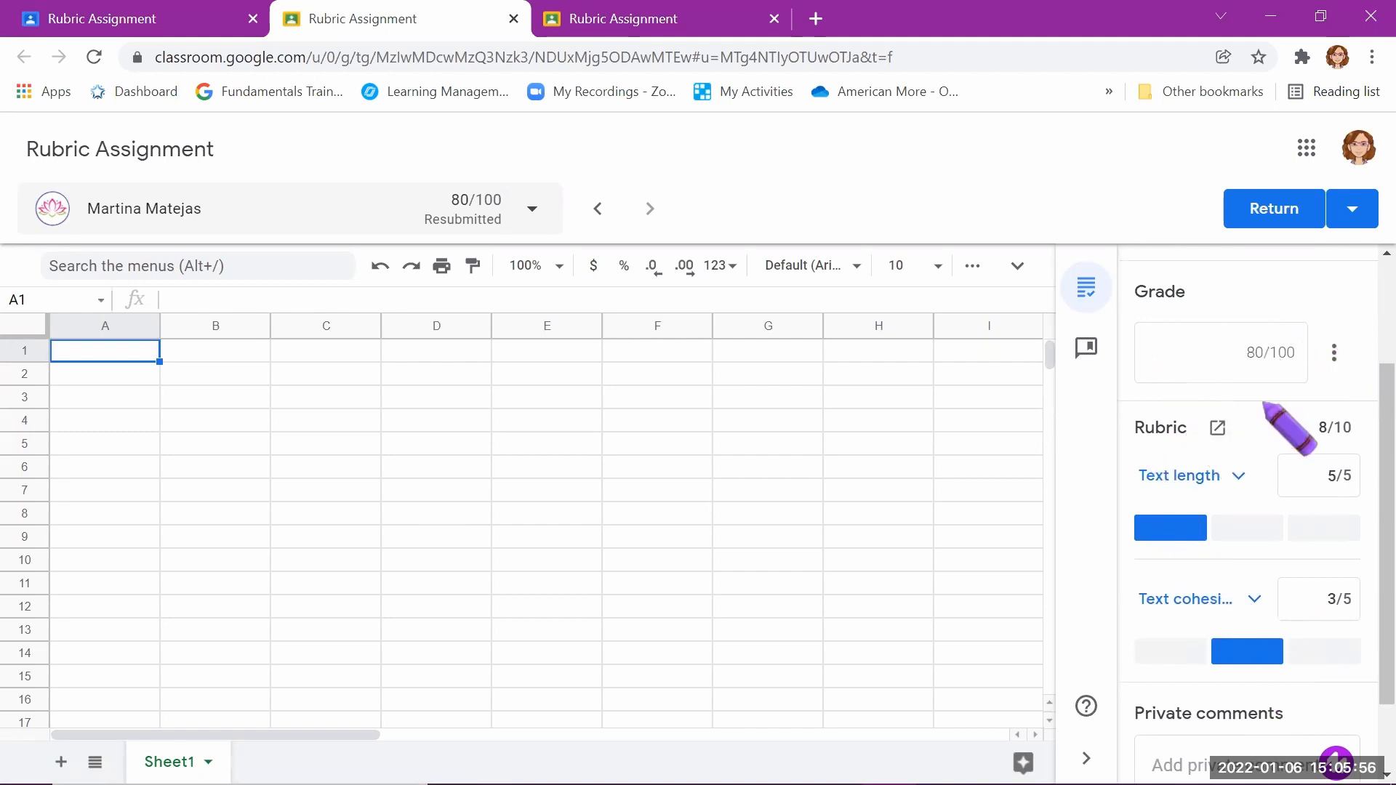
scroll(1267, 405, "down", 2)
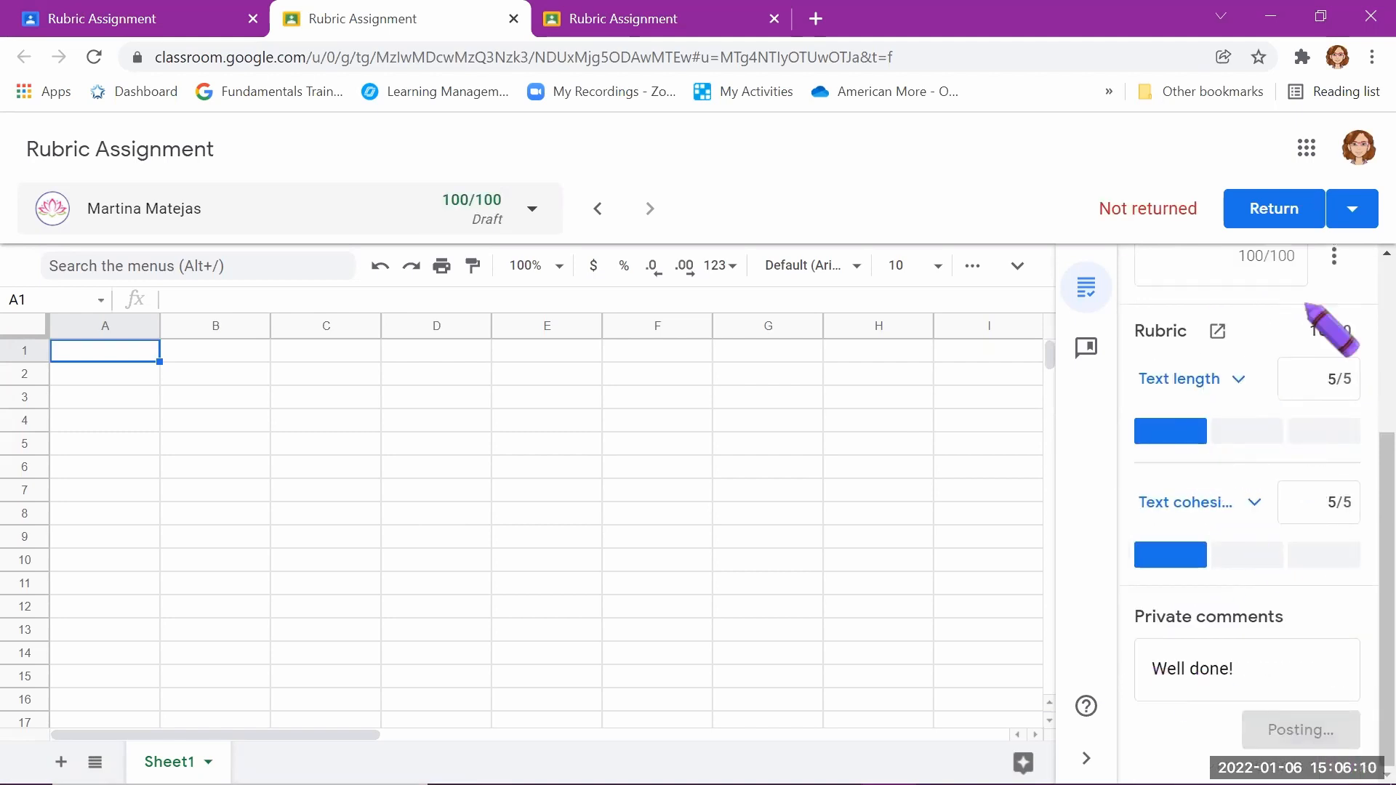
Step: Return the regraded Rubric Assignment submission to the student
left_click(1281, 218)
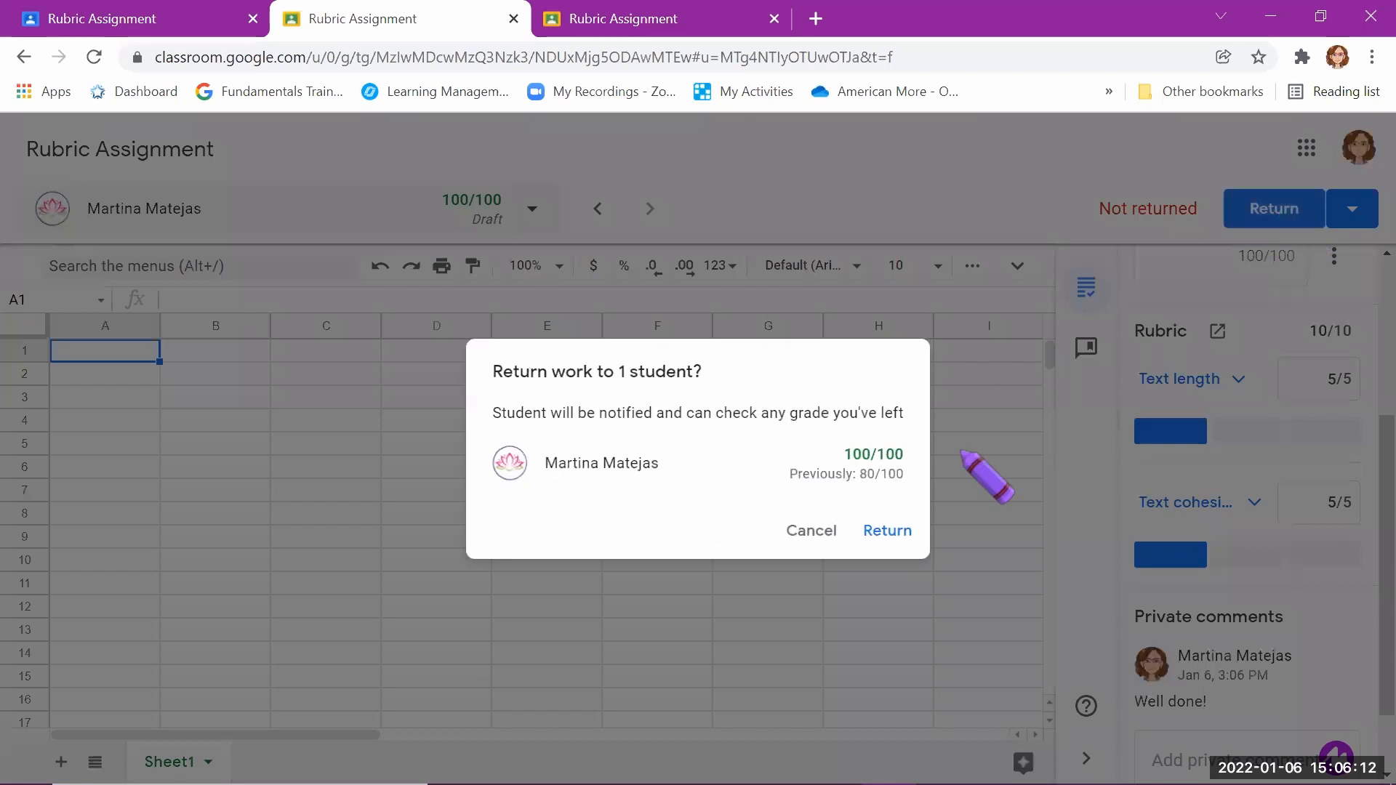
left_click(881, 531)
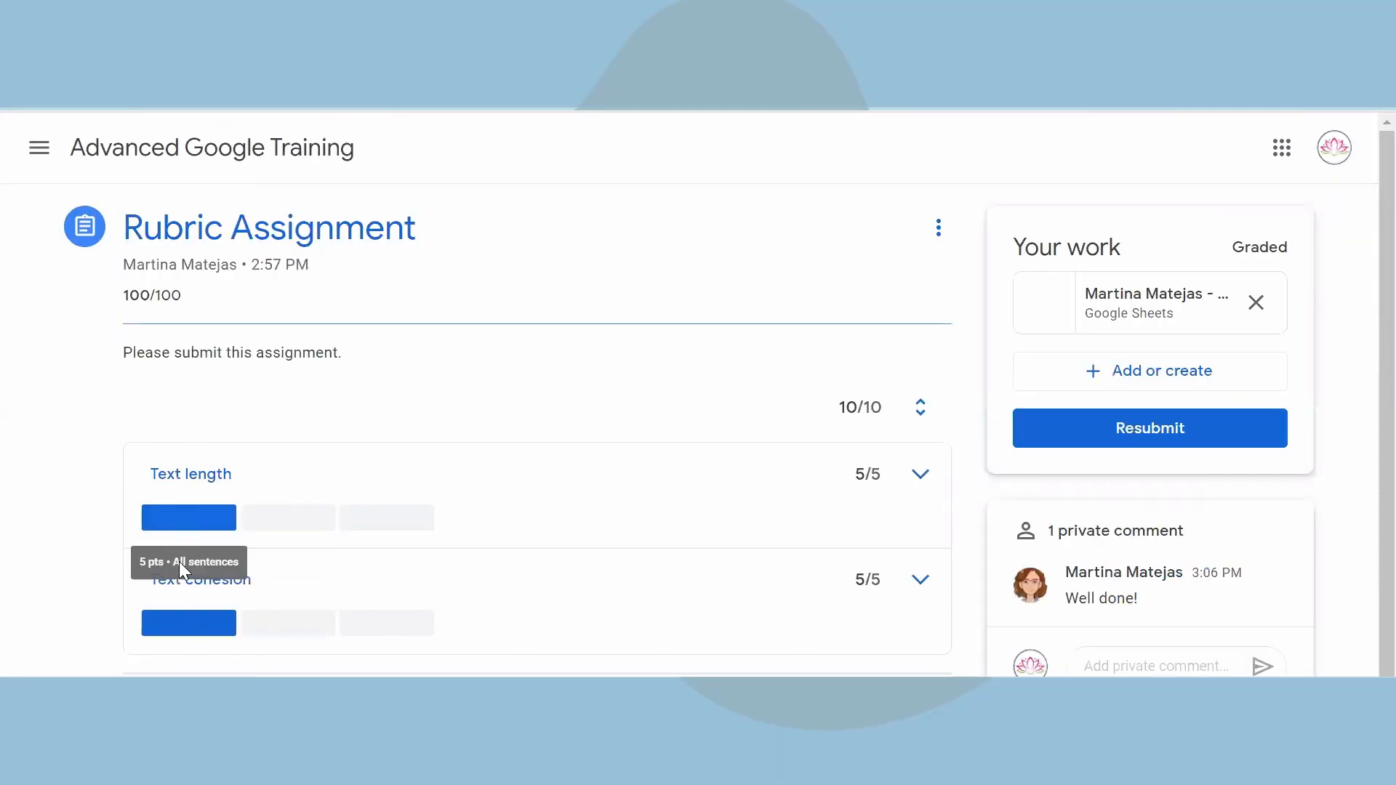
Step: Open the rubric from the assignment instructions, examine the levels of both criteria, and close it
mouse_move(189, 630)
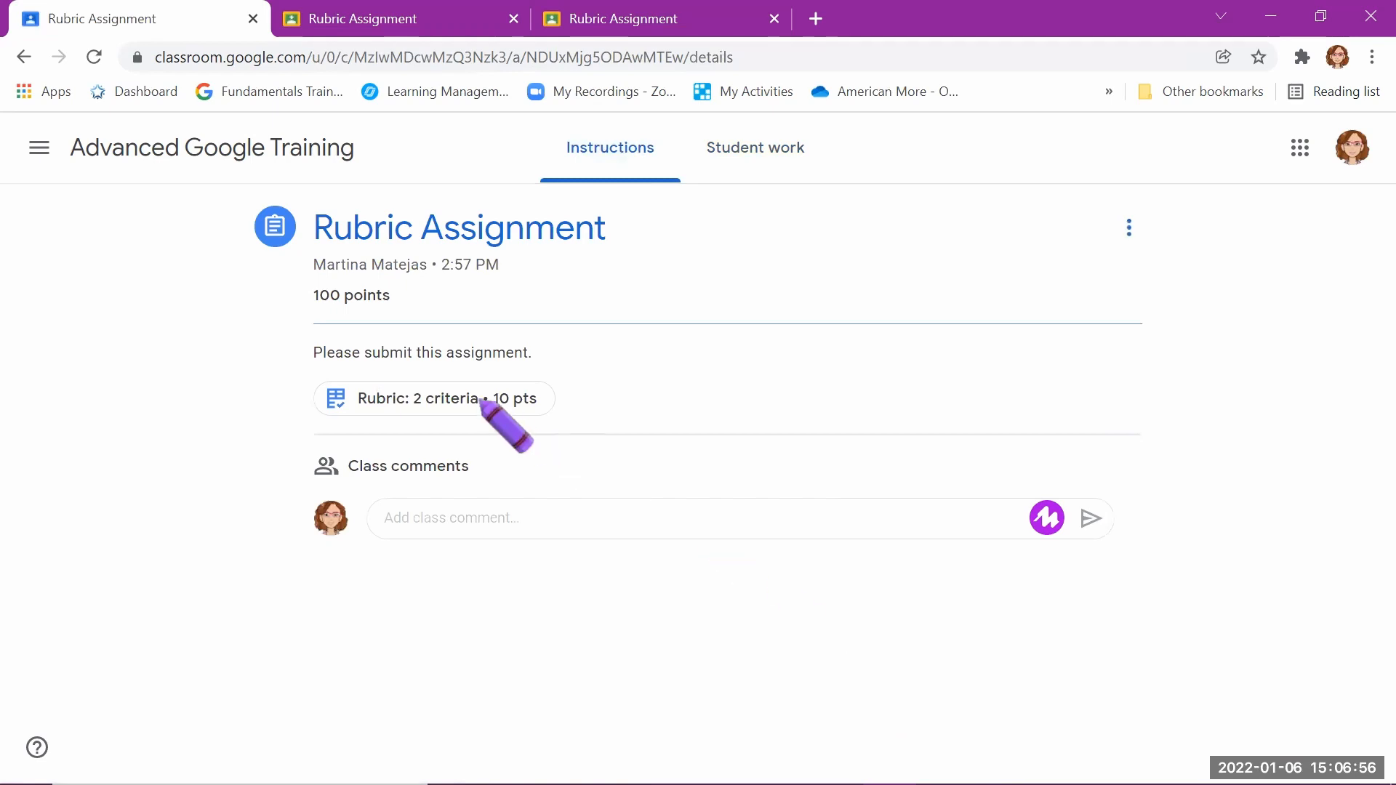
left_click(445, 400)
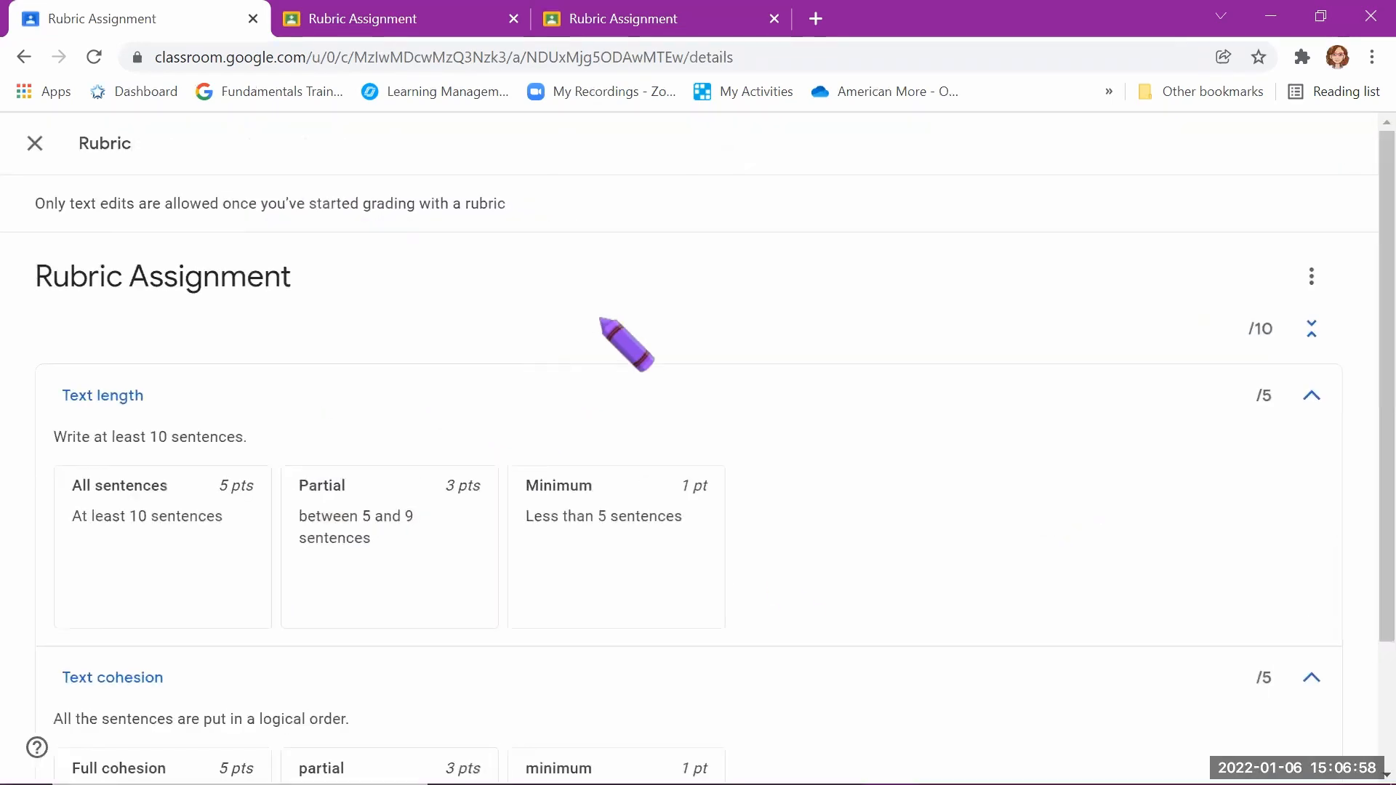
scroll(761, 442, "down", 2)
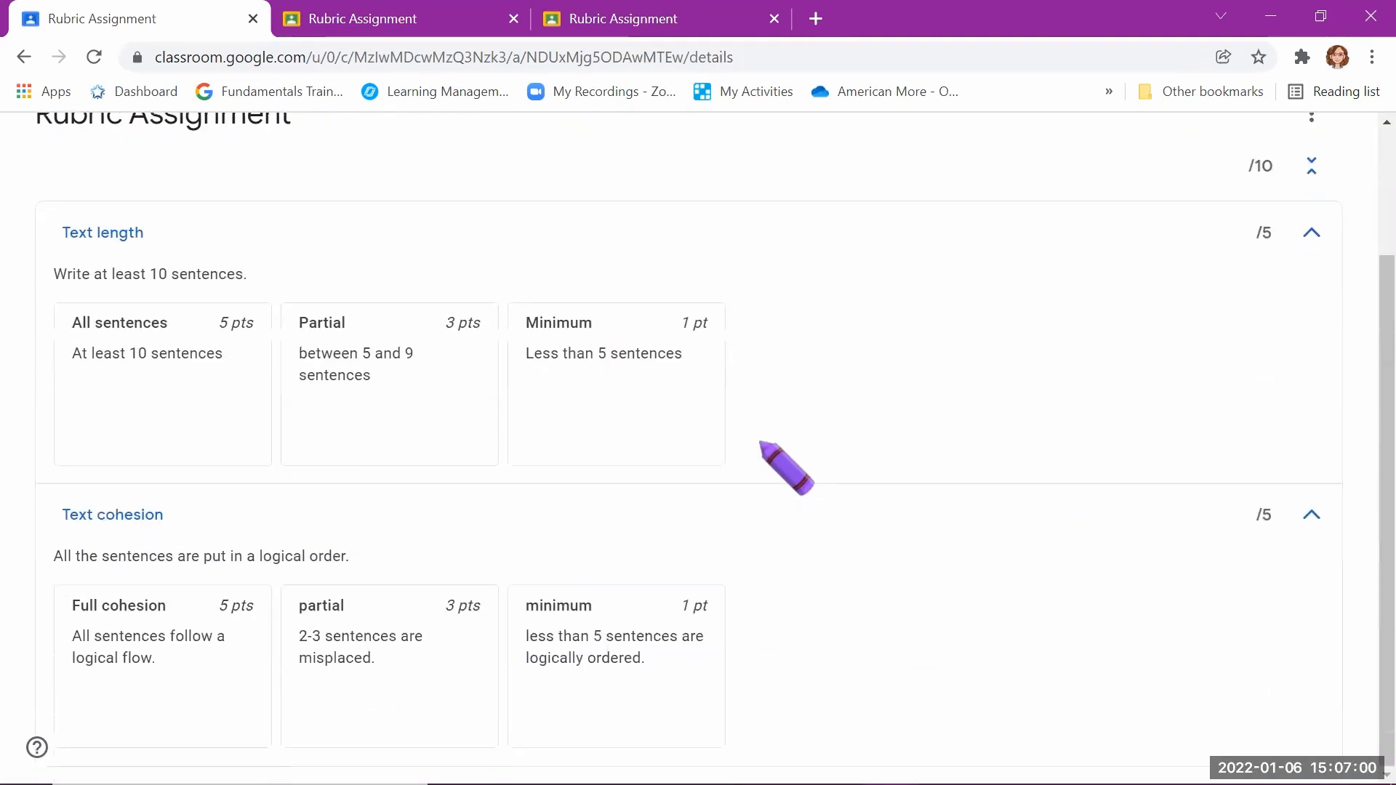
scroll(761, 443, "up", 2)
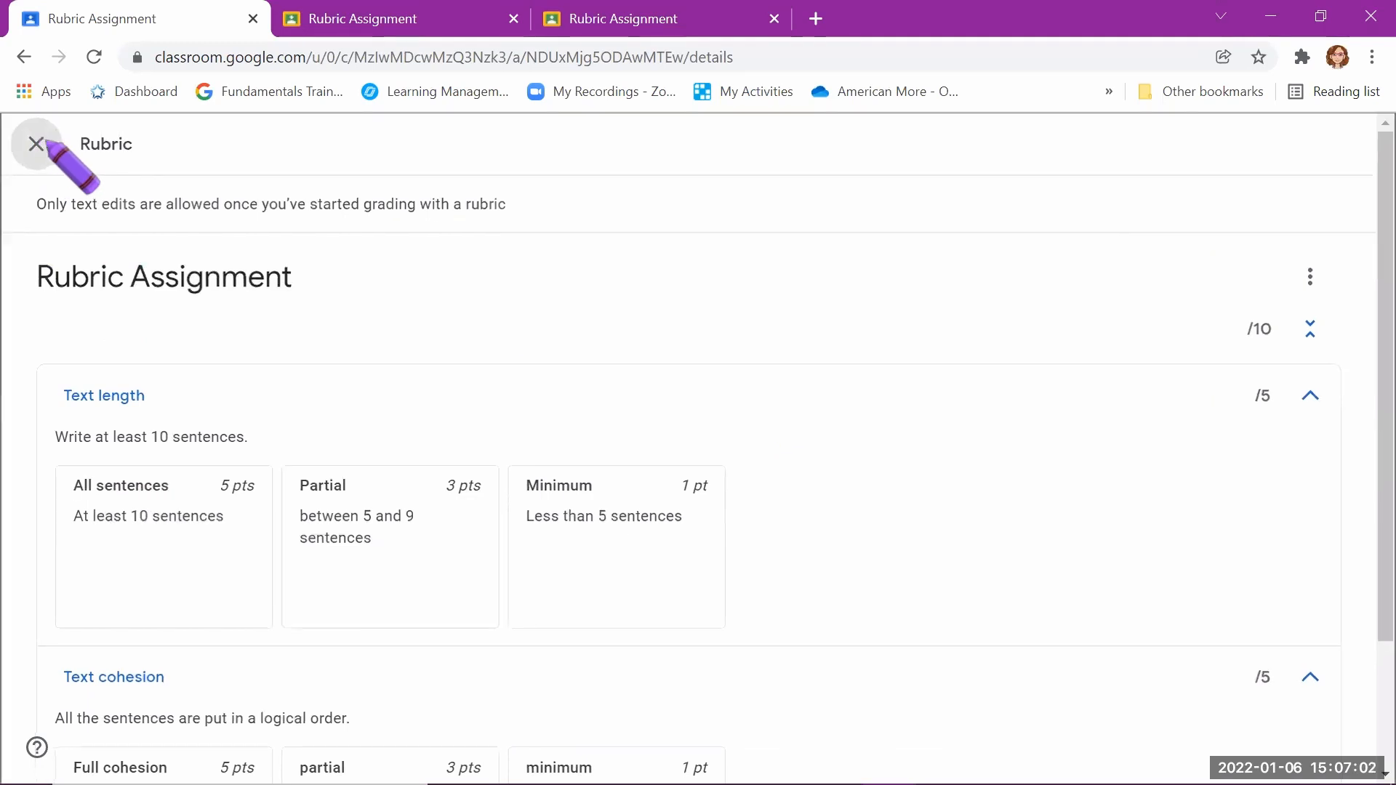
left_click(36, 142)
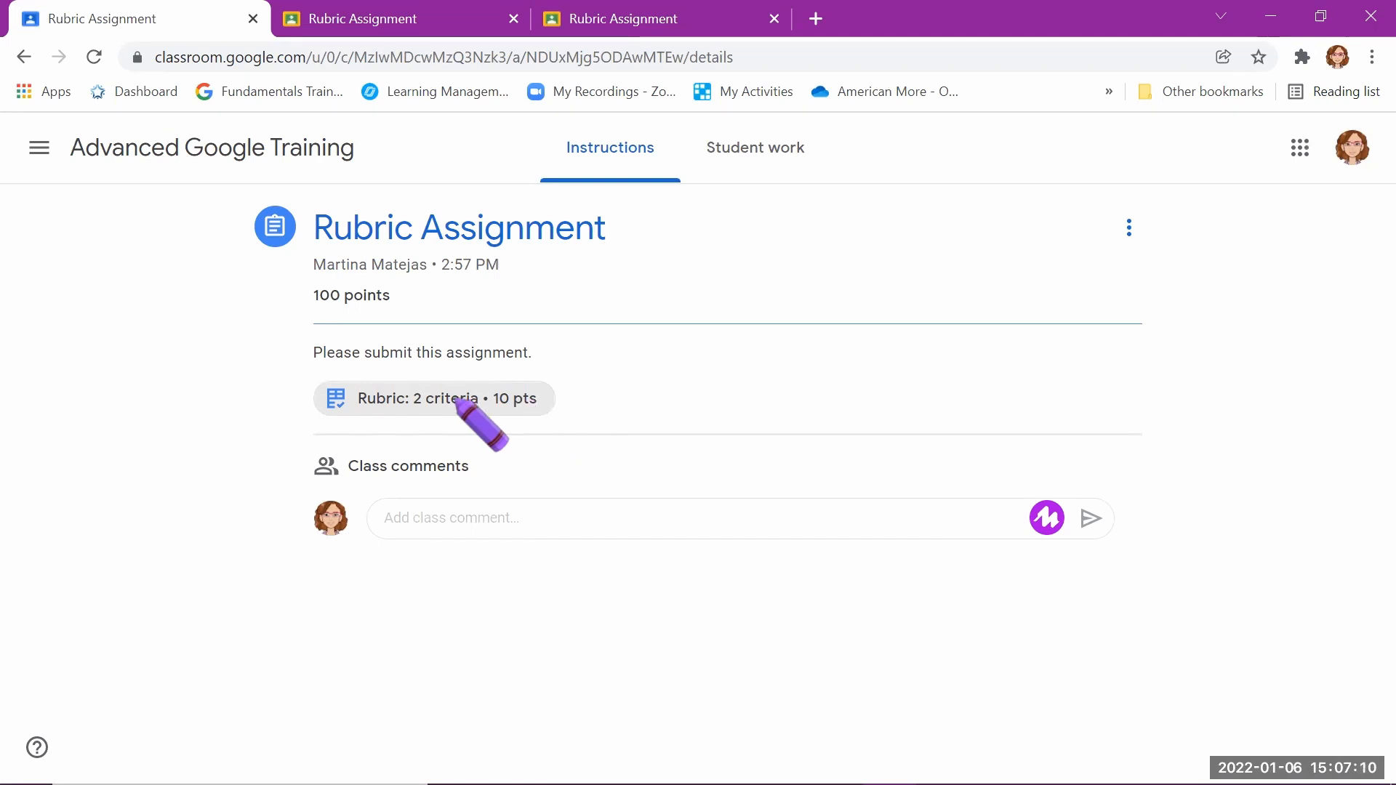
Step: In the student work for the student without a submission, rate Text length All sentences and Text cohesion Full cohesion (5 points each)
left_click(757, 156)
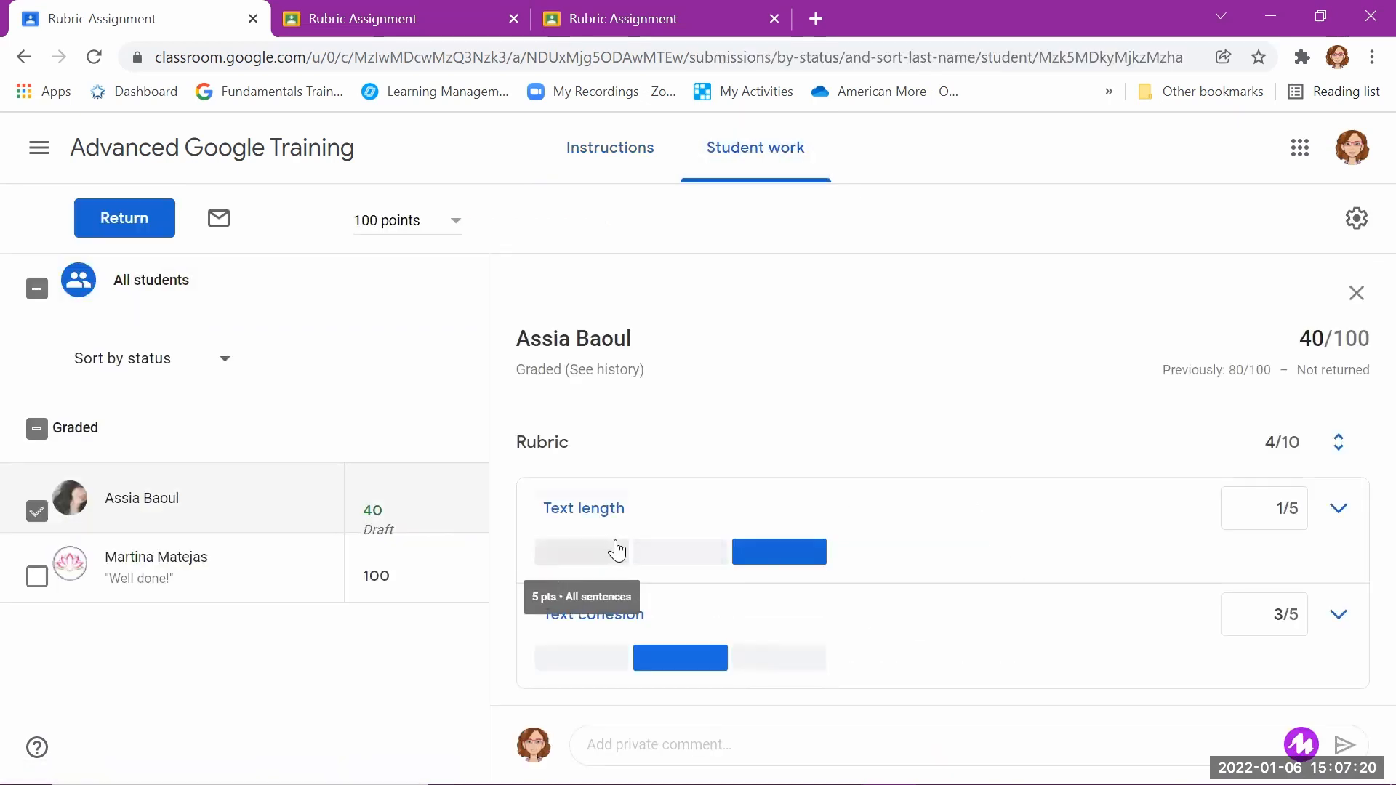
left_click(563, 556)
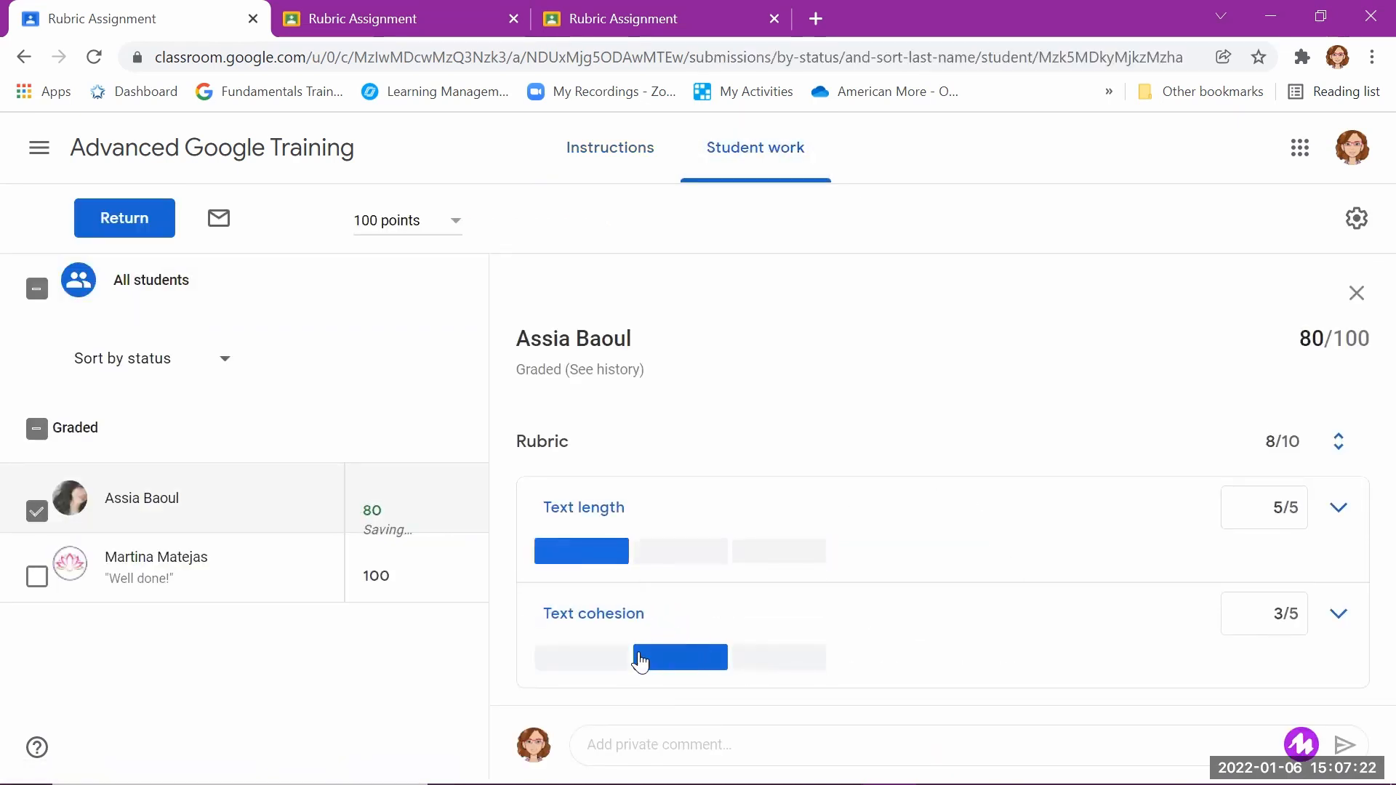
left_click(591, 663)
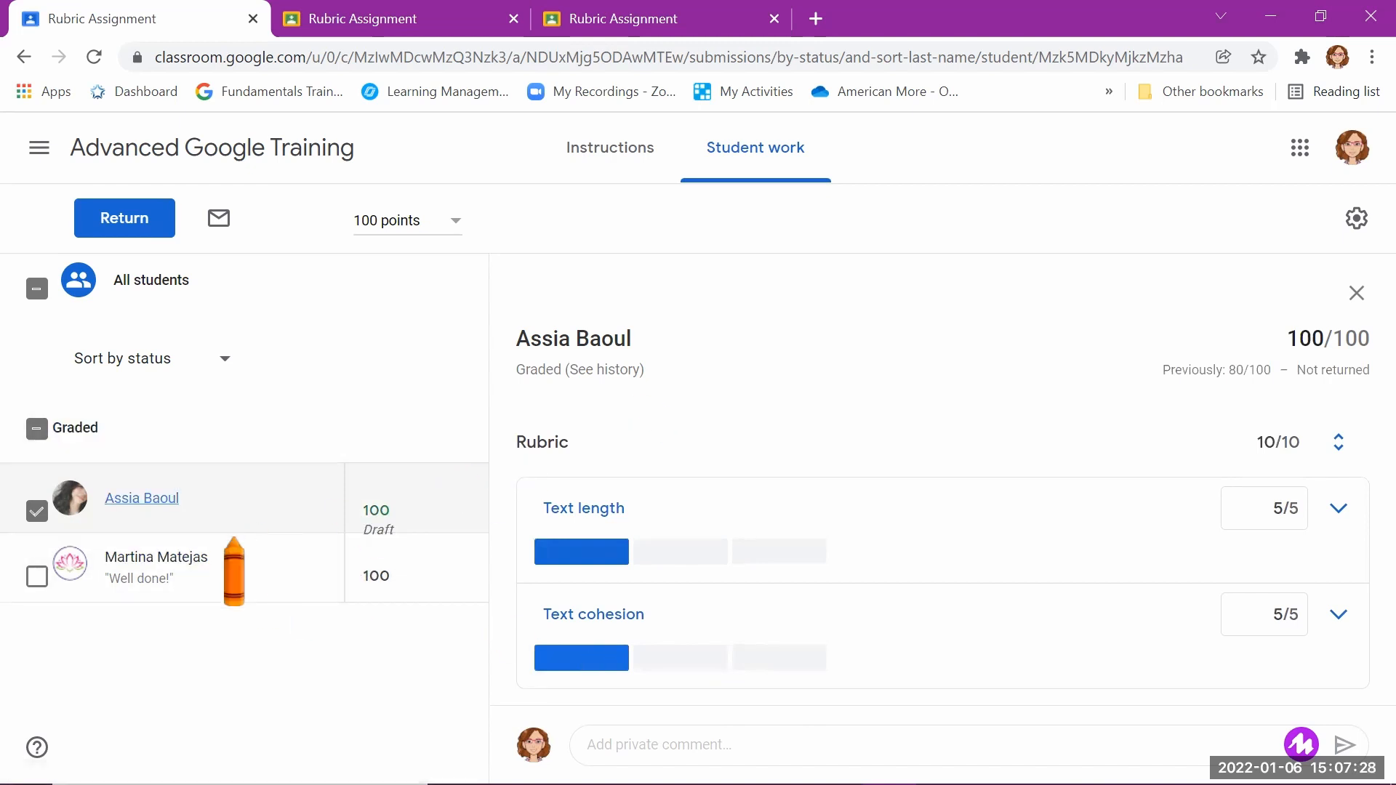
Step: Open the other student's Google Sheets submission for grading and examine the expanded Text length levels
left_click(193, 557)
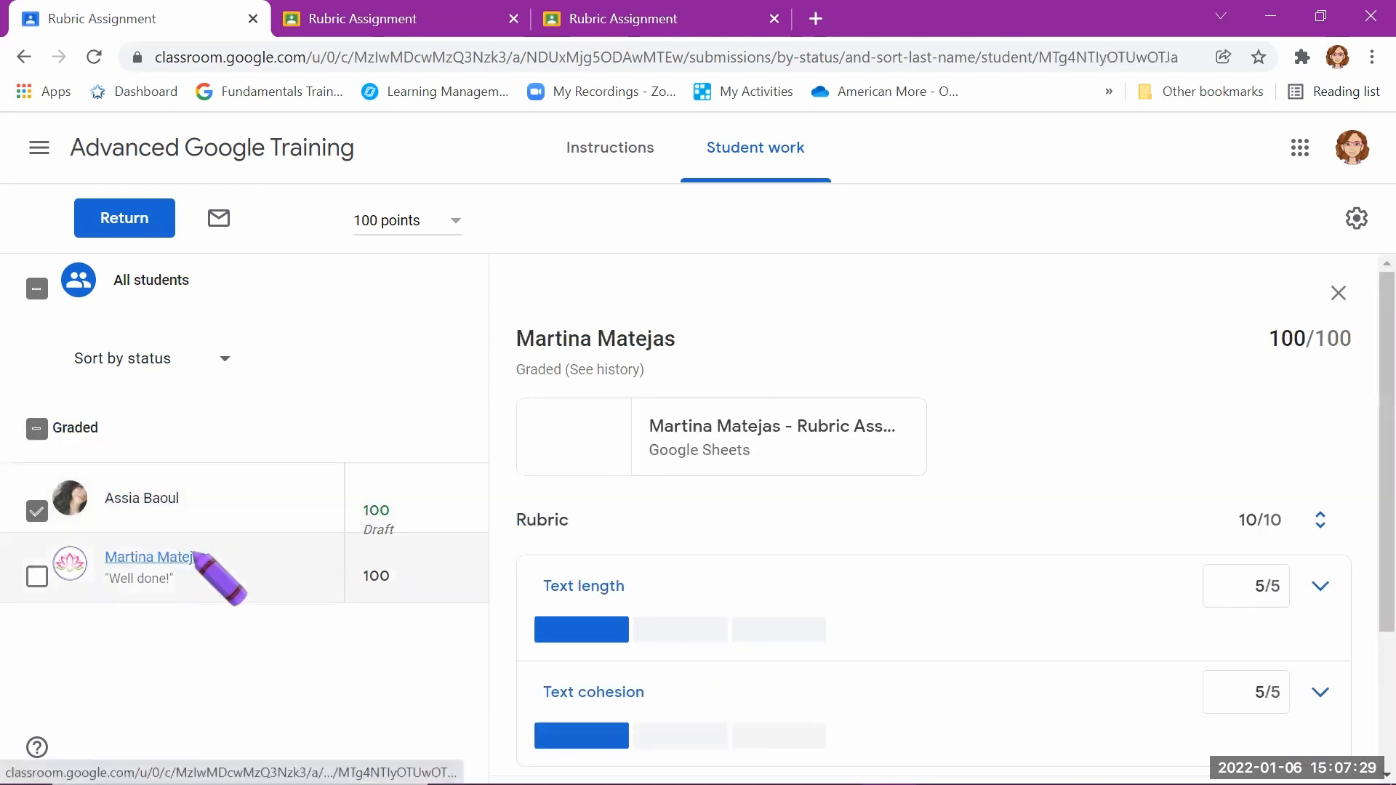
left_click(727, 429)
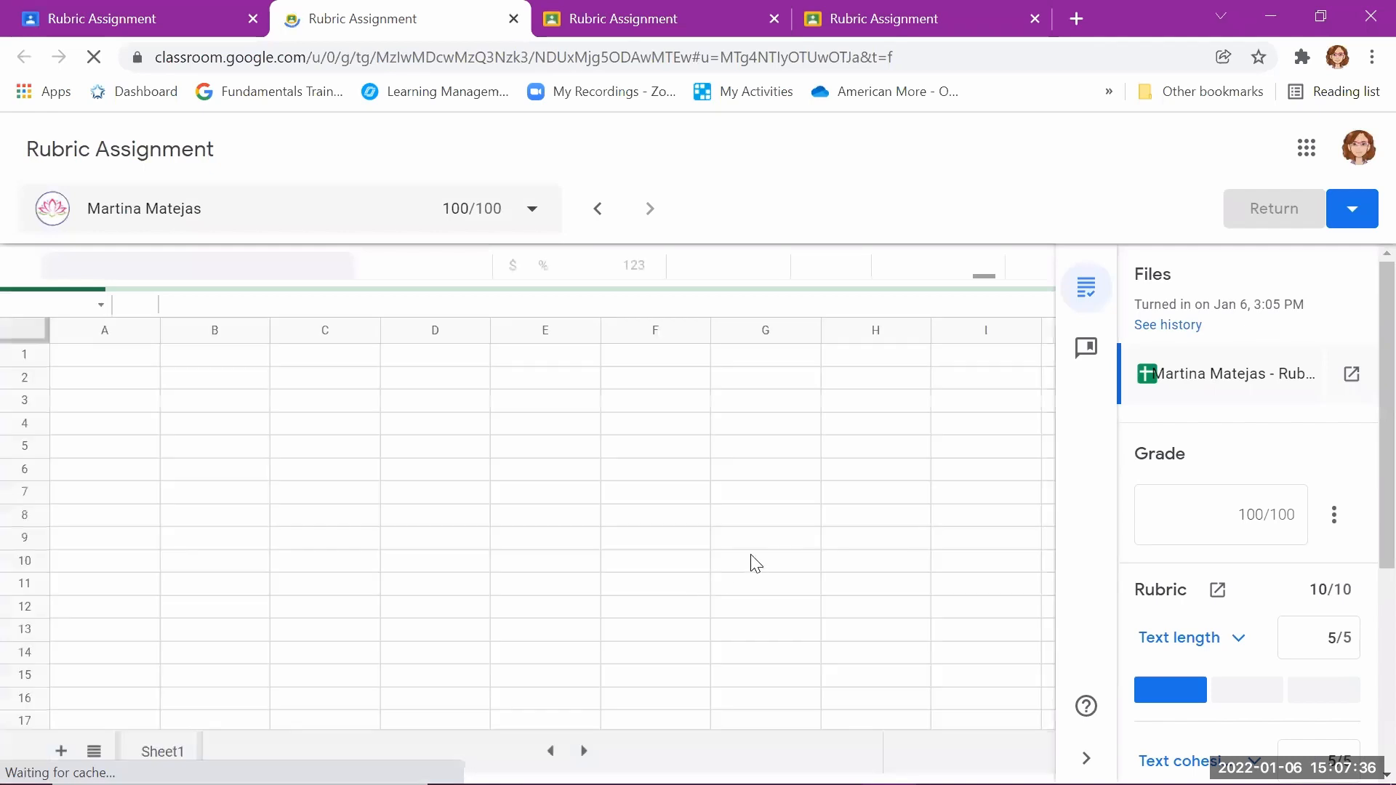
scroll(1251, 575, "down", 2)
left_click(1228, 529)
scroll(1226, 525, "down", 5)
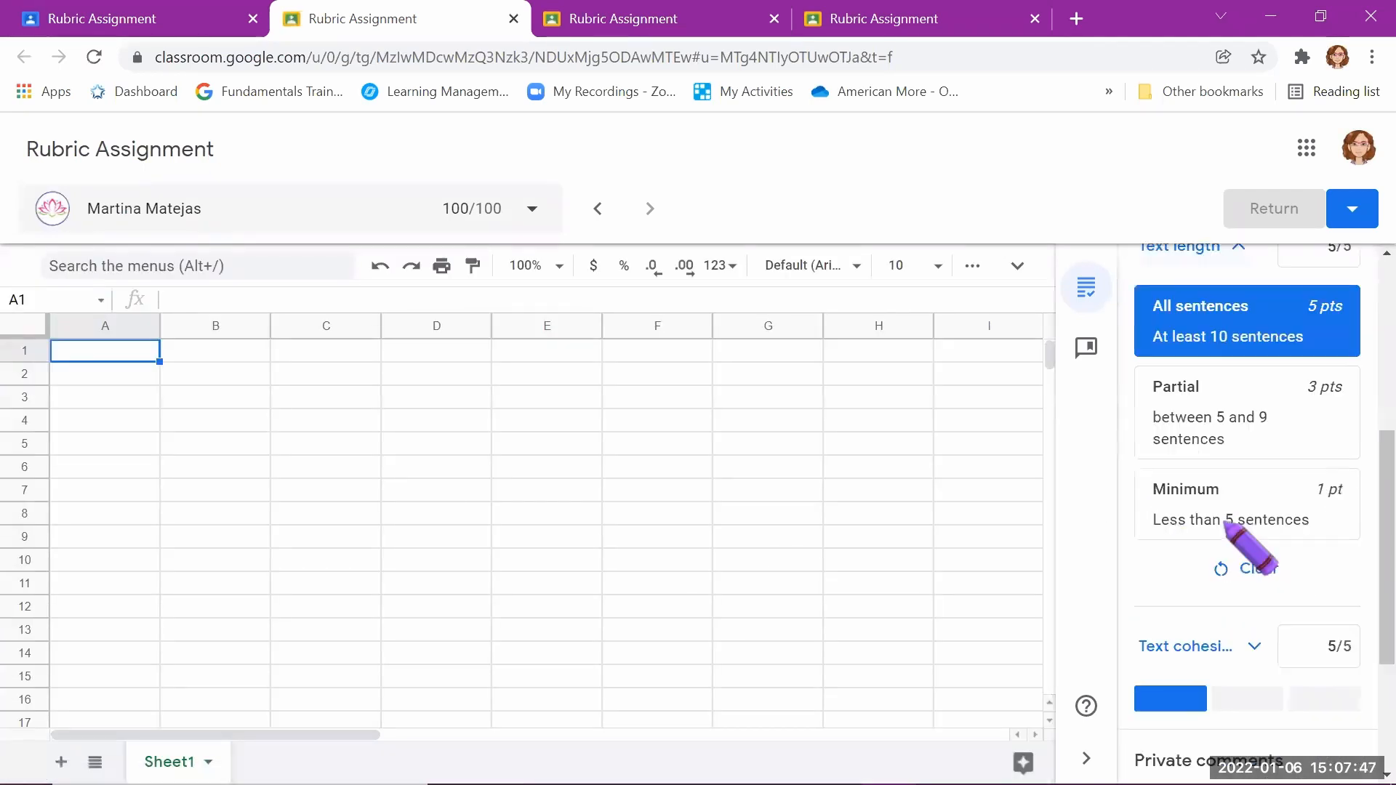
scroll(1231, 530, "up", 4)
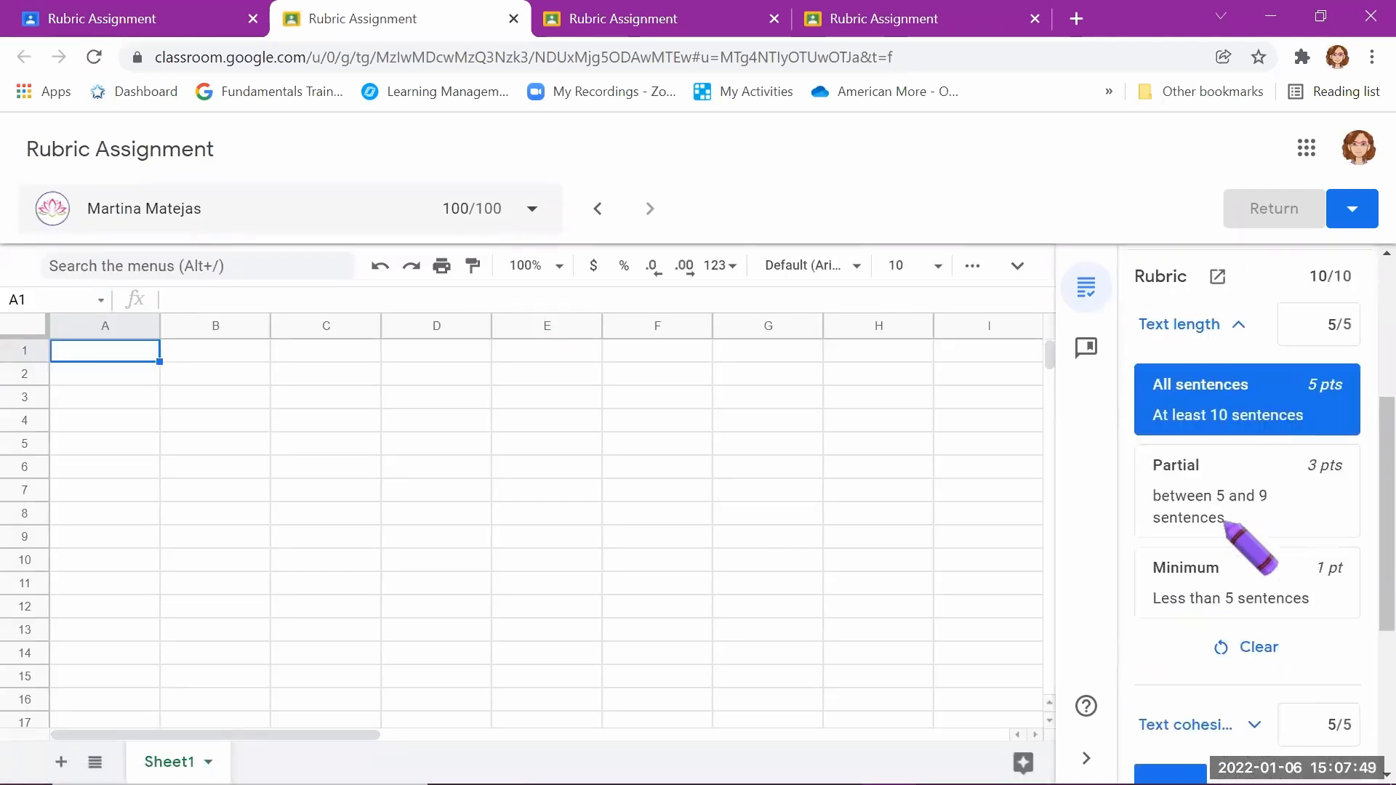
Step: Try rating Text length as Partial (3 points), restore All sentences (5 points), and collapse the criterion
left_click(1219, 585)
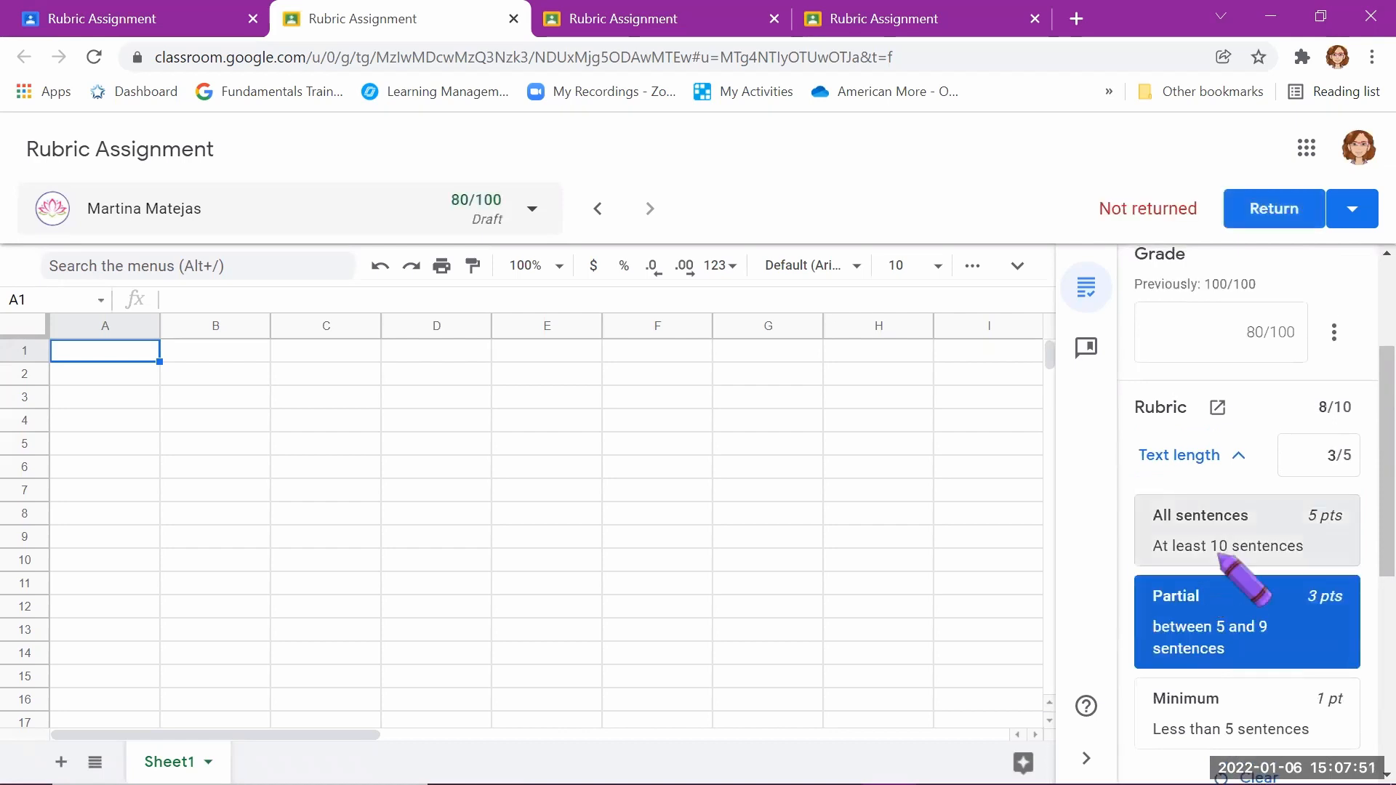
left_click(1229, 528)
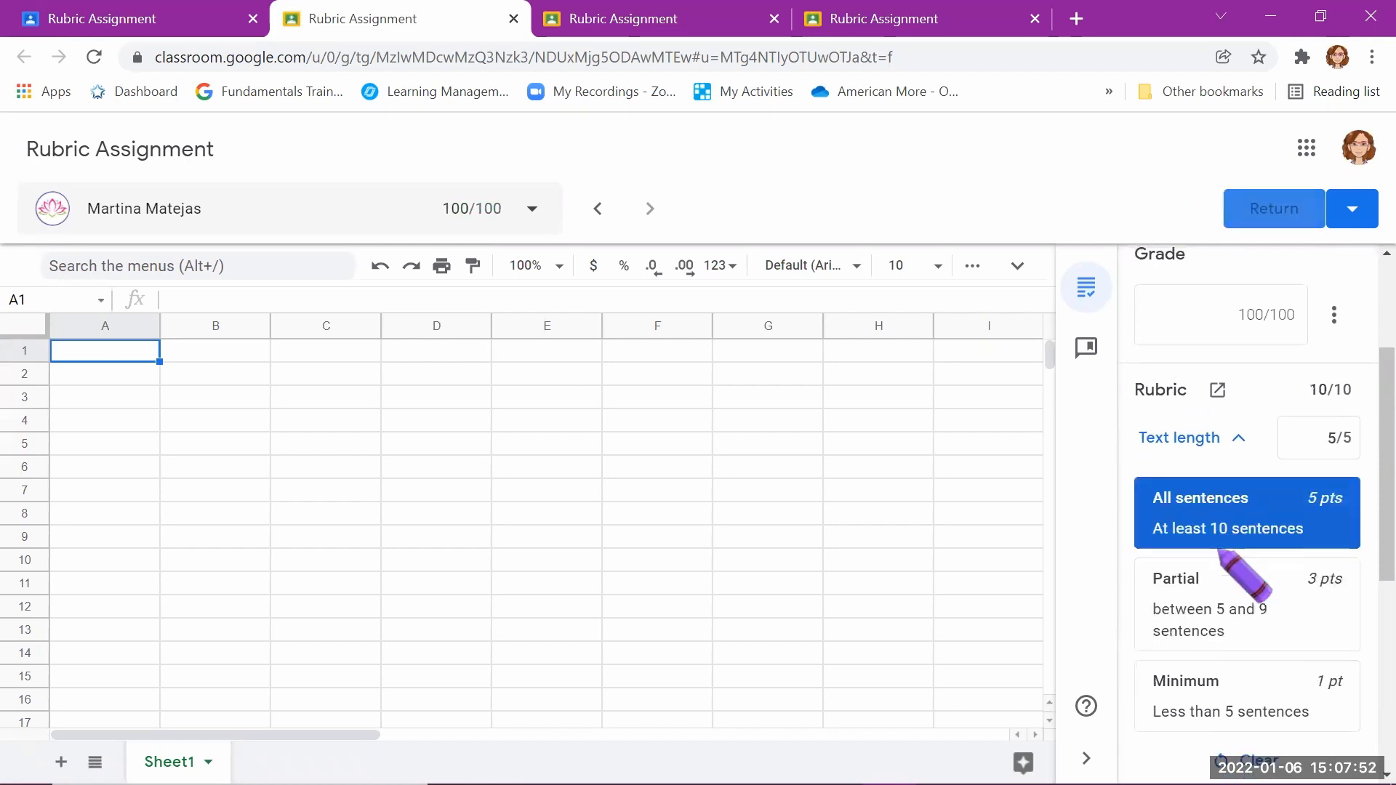
left_click(1237, 438)
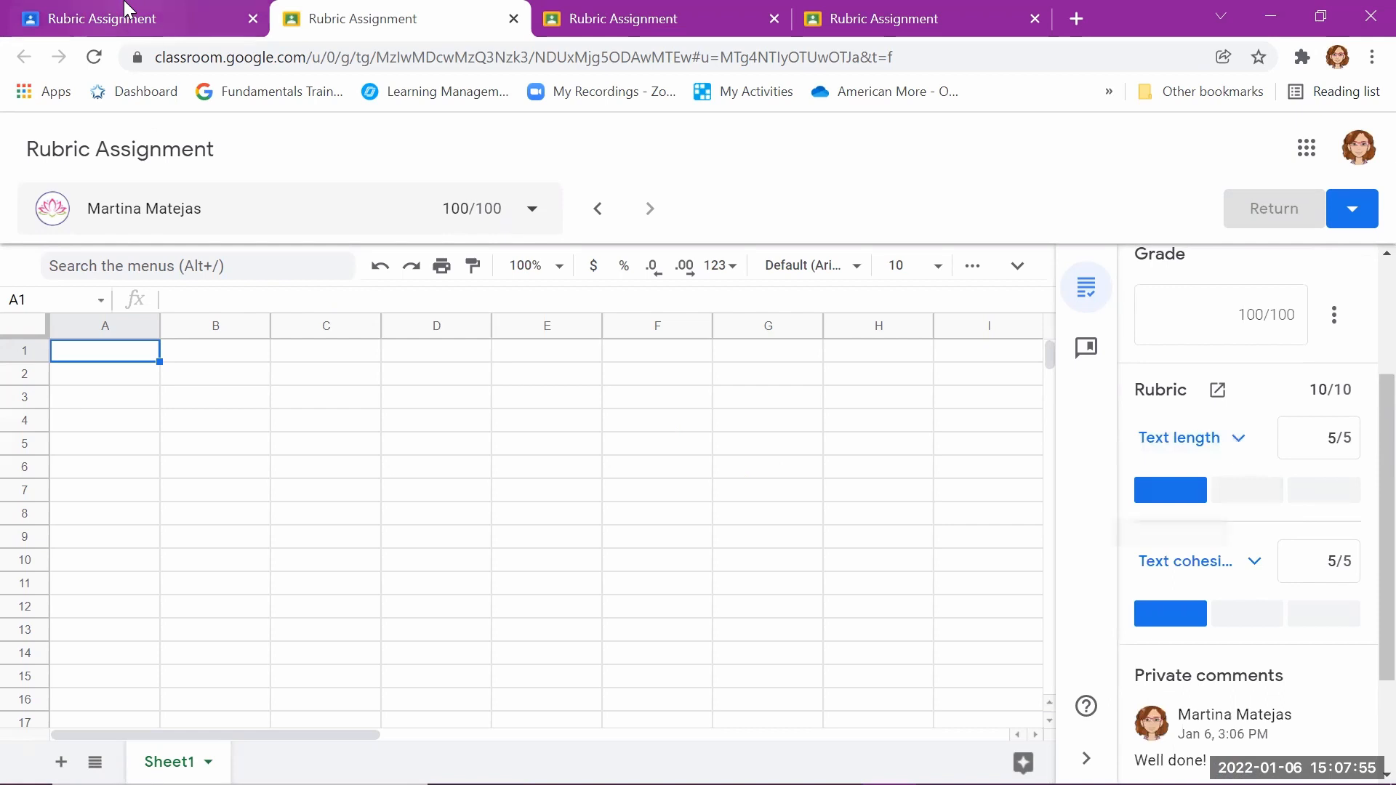
Step: Return to the student work overview, expand Text length, and examine the submission's rubric ratings and private comment
left_click(145, 22)
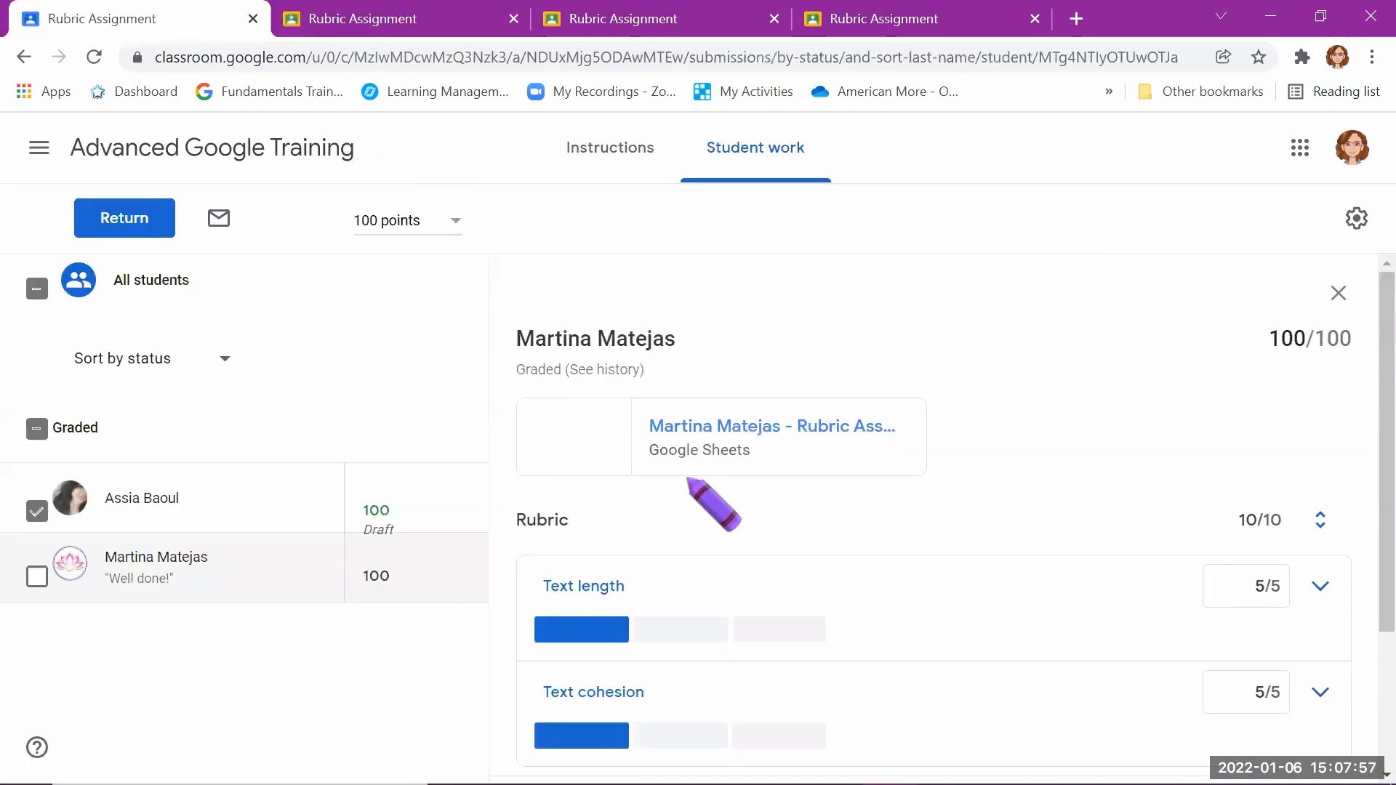
scroll(727, 480, "down", 2)
left_click(1320, 427)
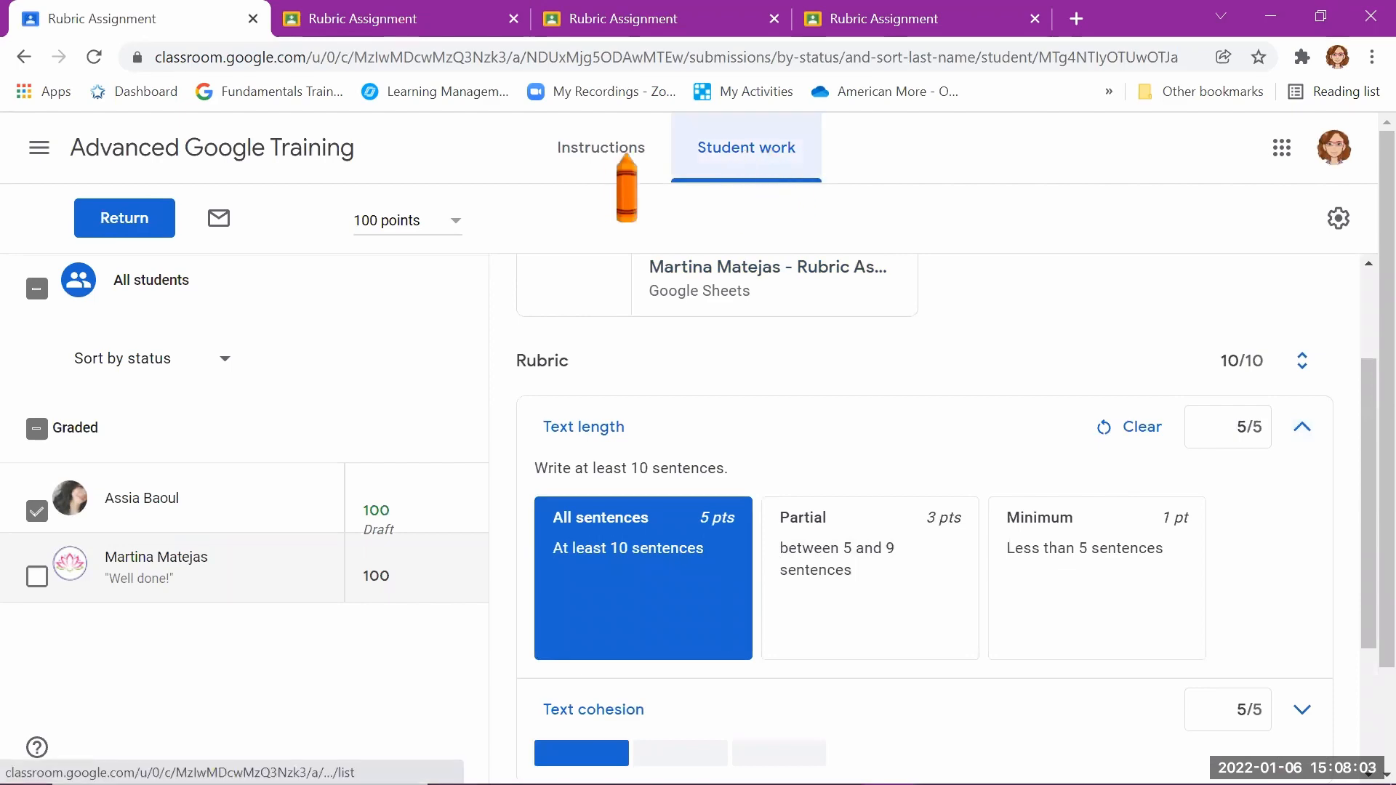
scroll(975, 507, "down", 3)
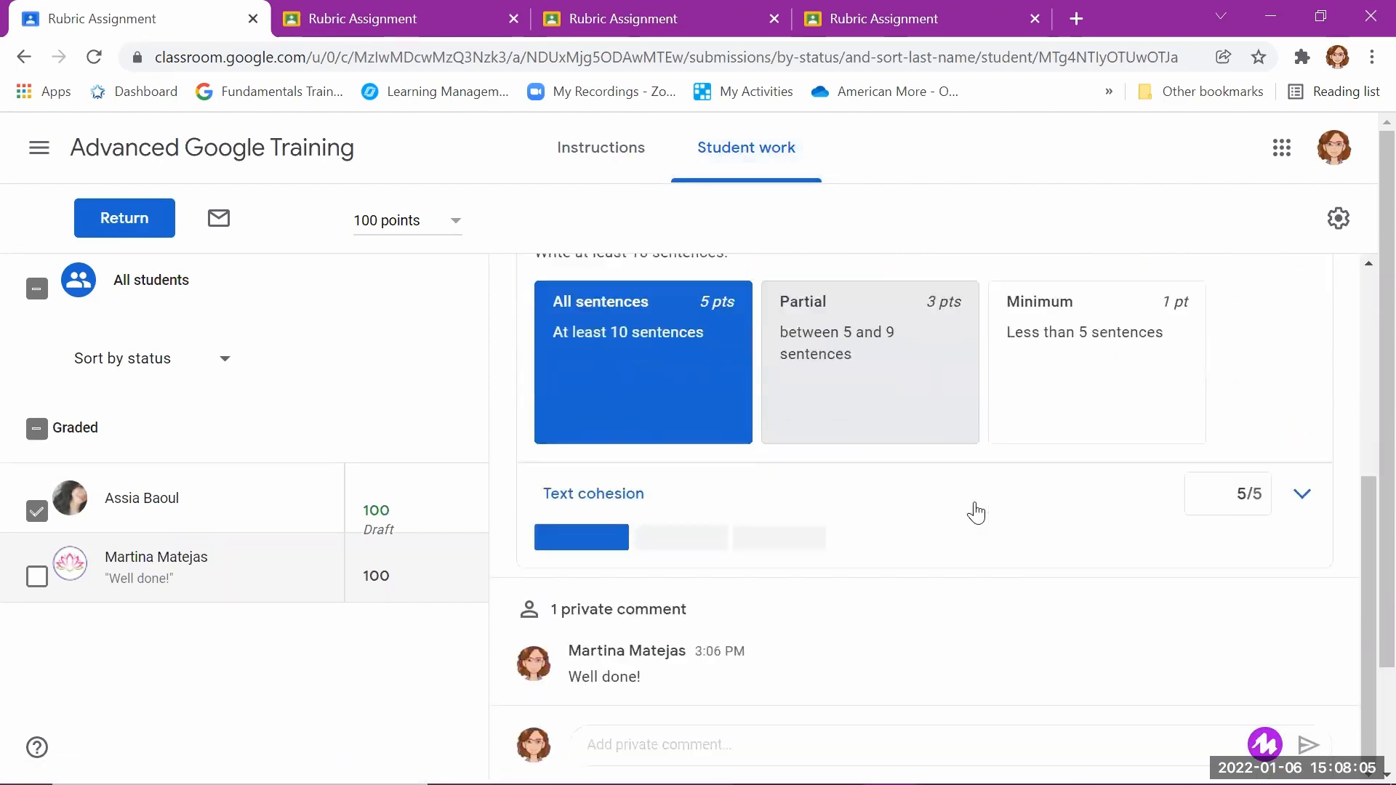
scroll(976, 506, "up", 3)
scroll(836, 458, "up", 2)
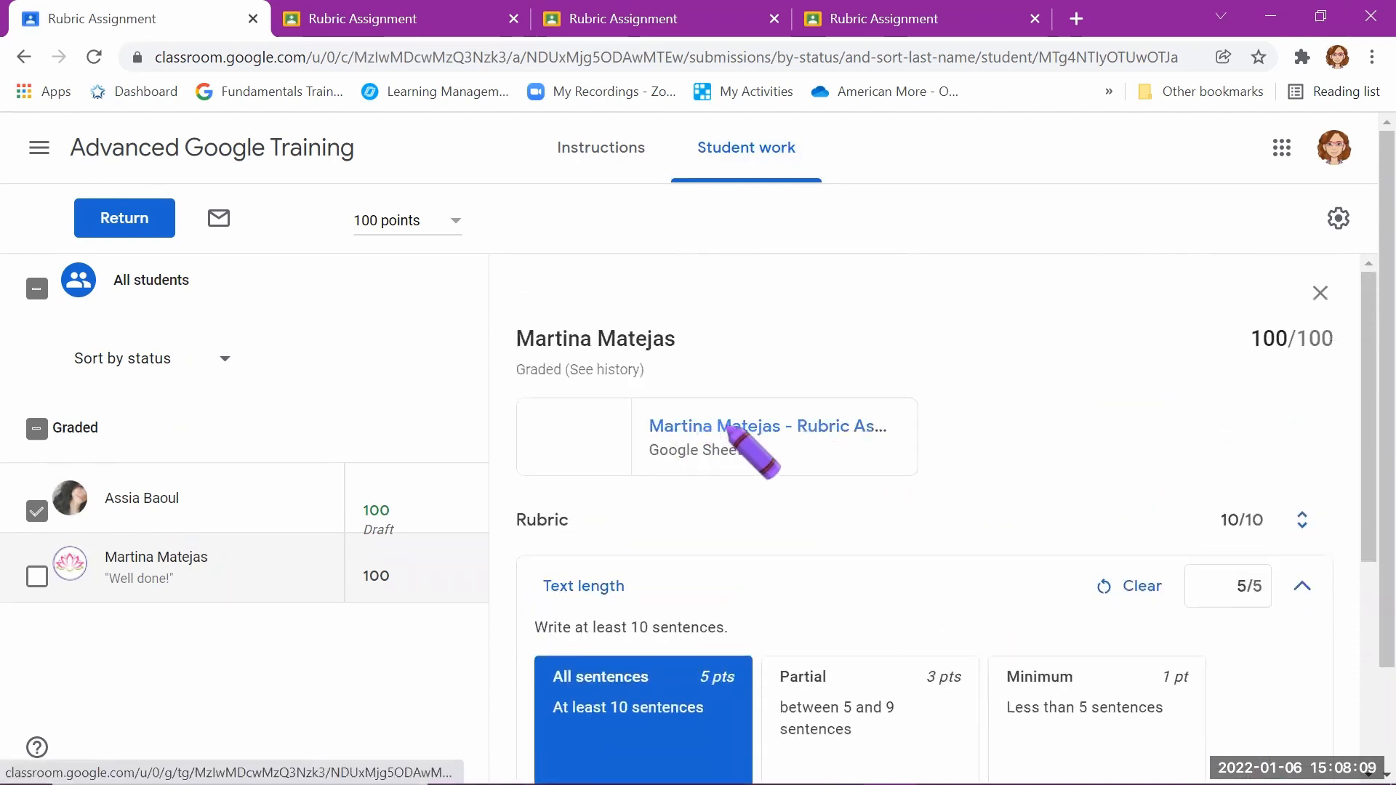
scroll(895, 513, "down", 1)
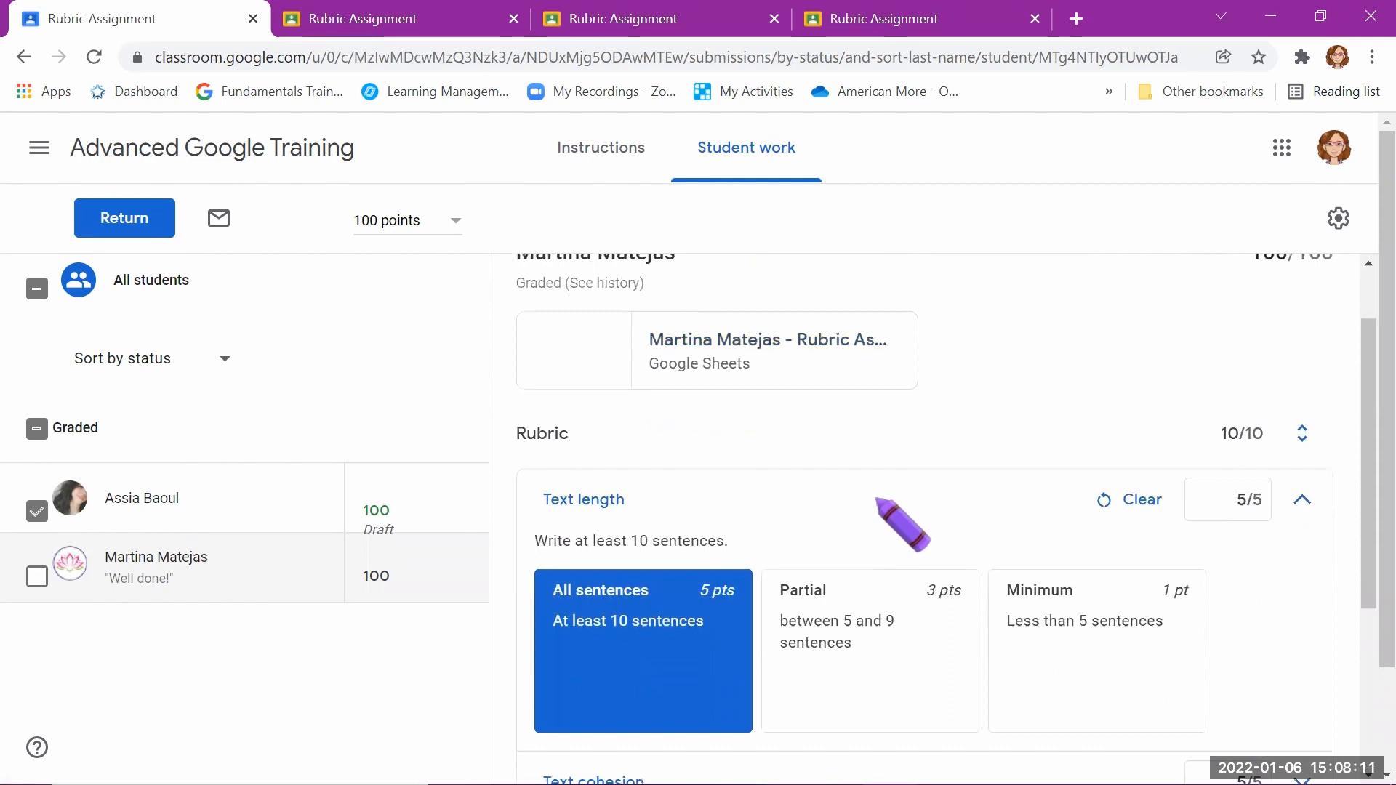
scroll(878, 501, "up", 1)
scroll(877, 500, "down", 2)
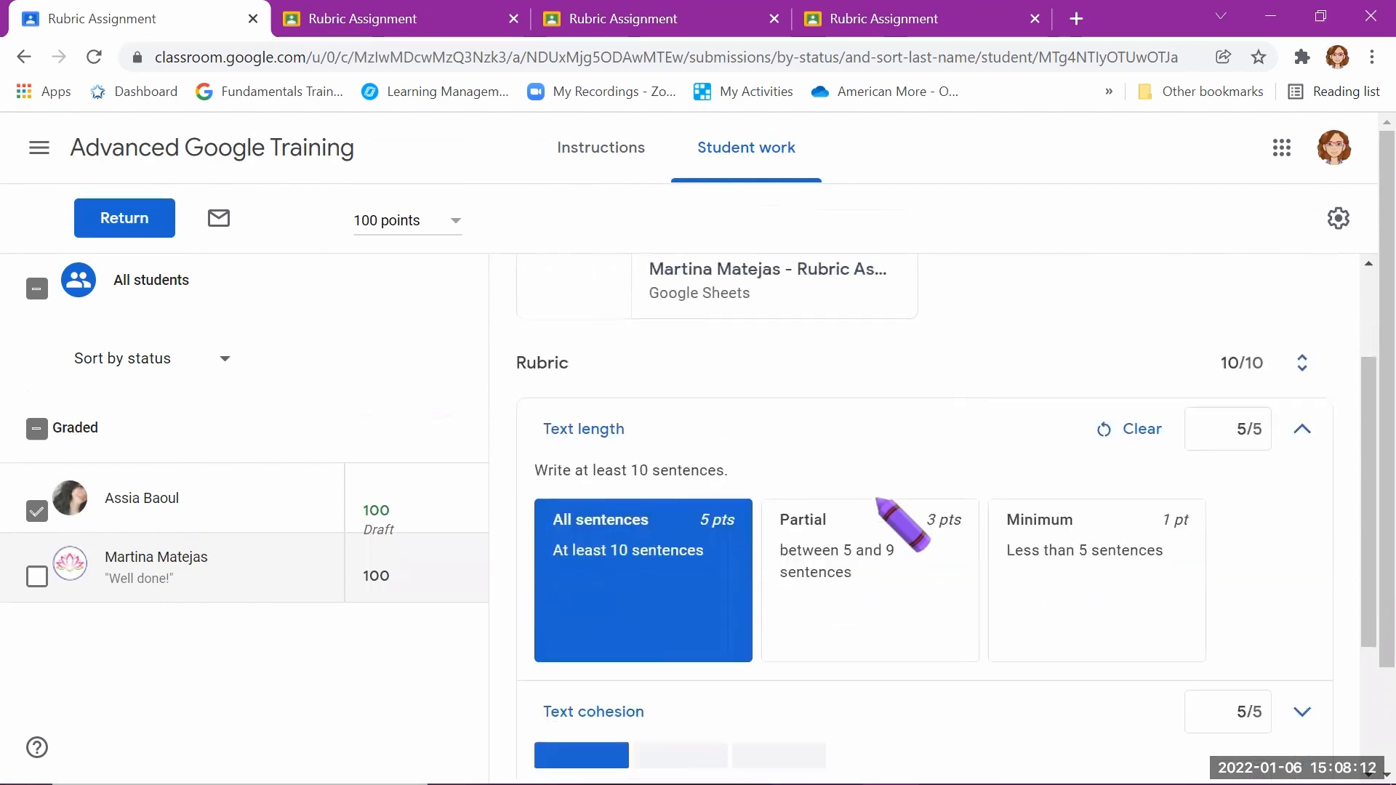
Step: Set the overall grade of the first student in the Graded list to 90
left_click(377, 519)
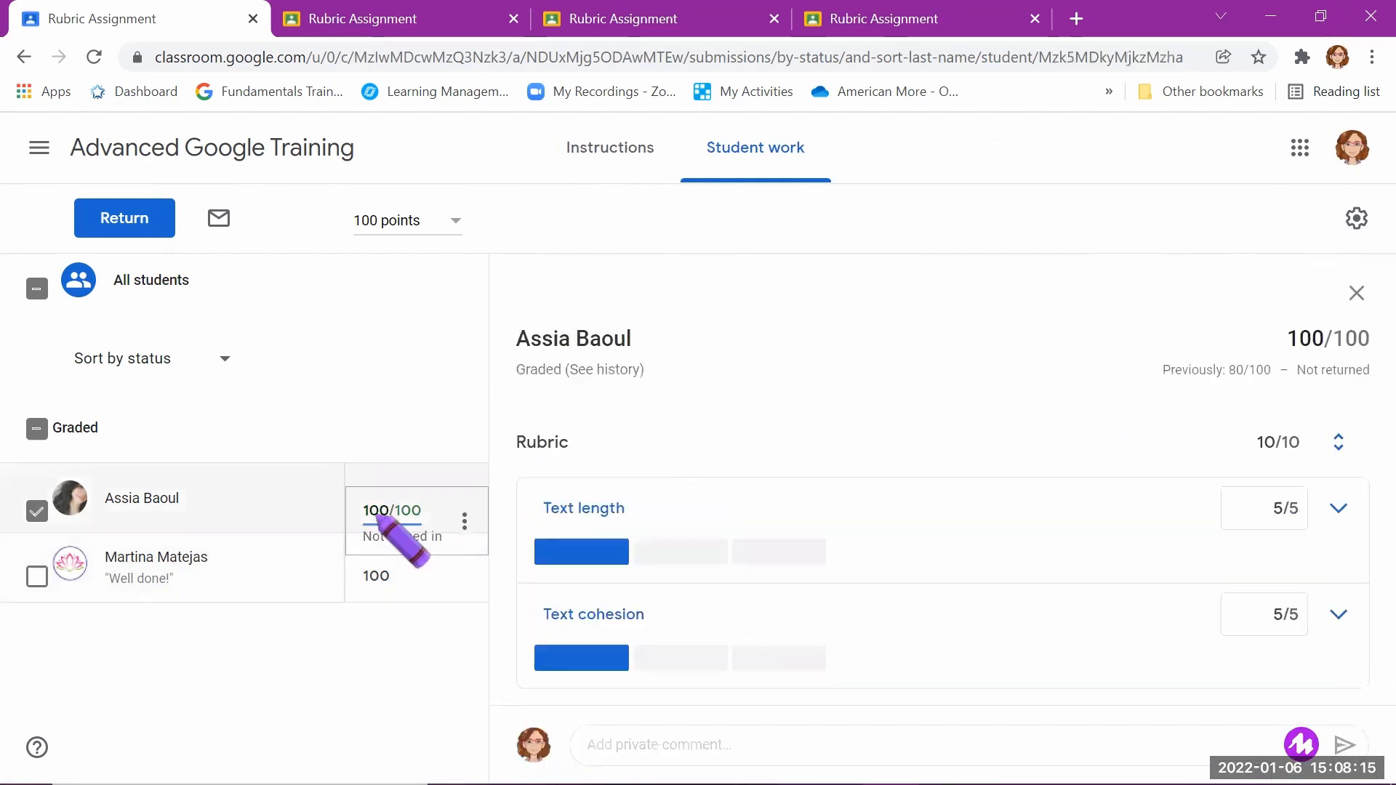
key("BackSpace")
type("90")
key("Return")
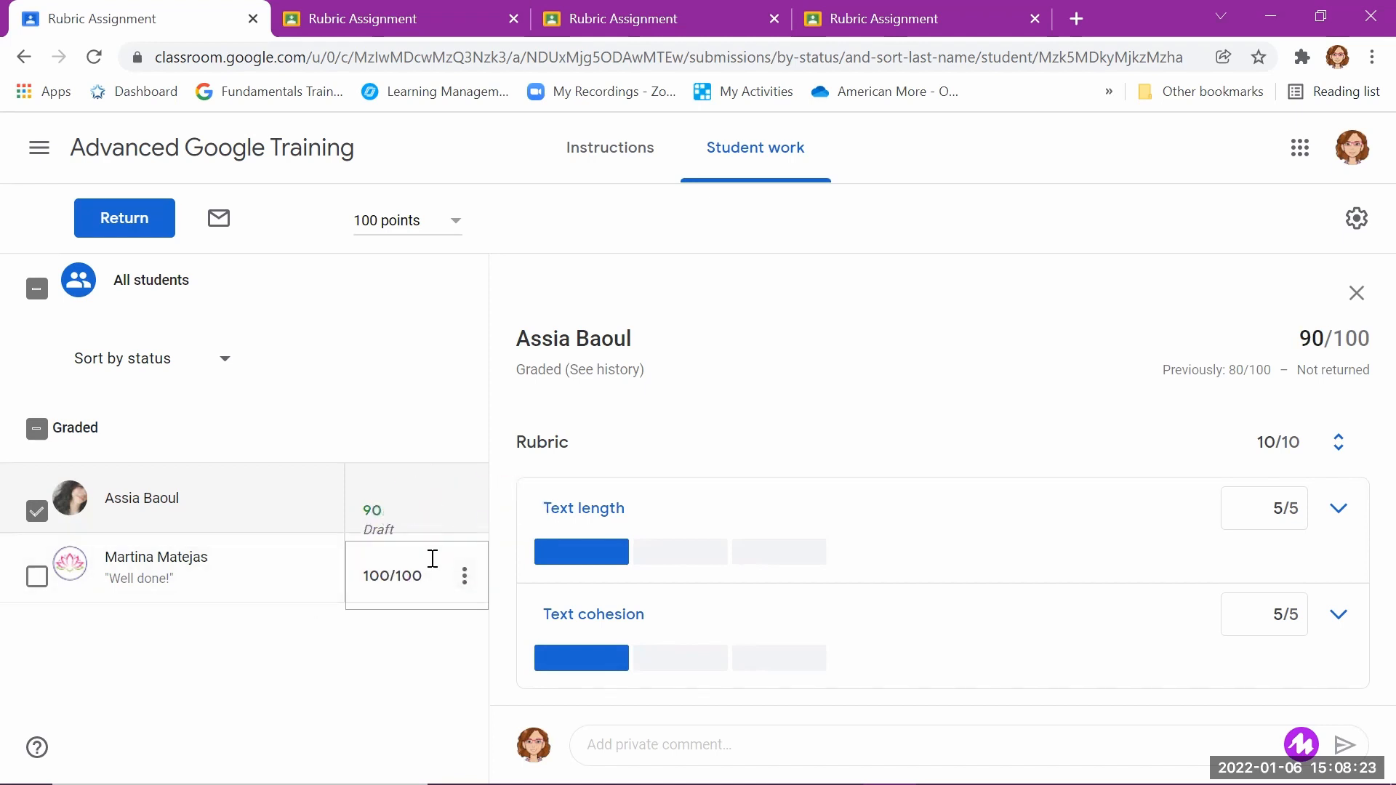
Step: Set the overall grade of the second student in the Graded list to 90
left_click(388, 575)
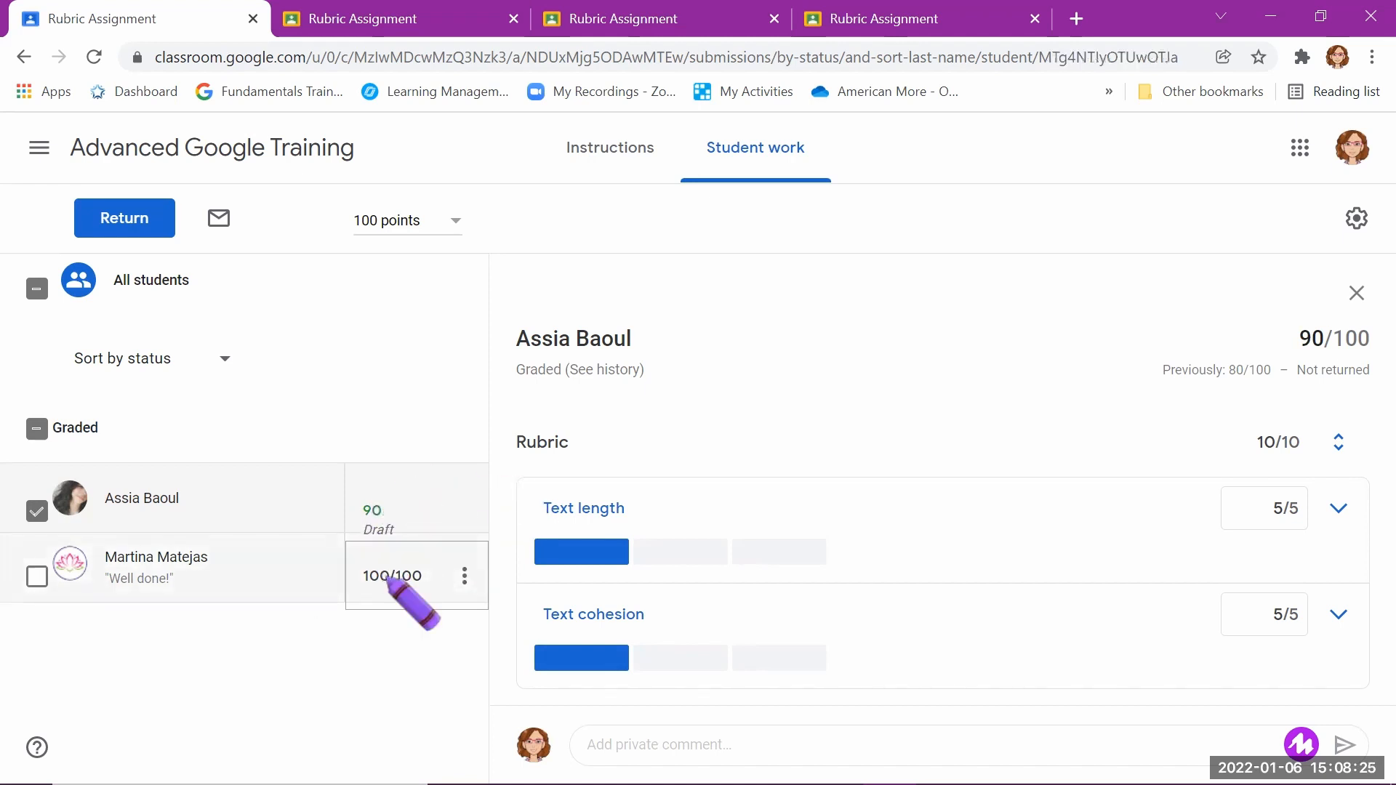
key("BackSpace")
key("BackSpace")
key("BackSpace")
type("90")
key("Return")
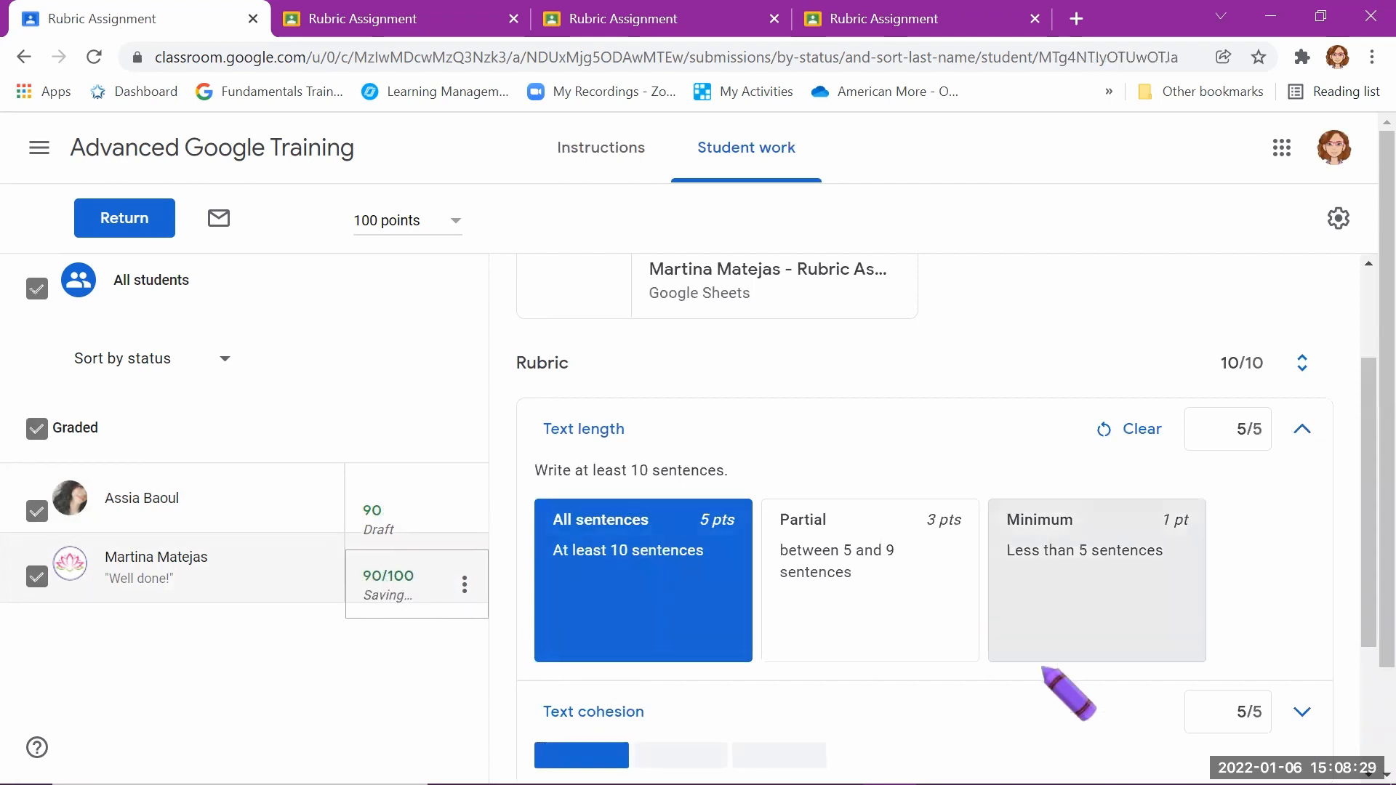
Step: Return the selected submissions with their new grades to both students at once
scroll(1048, 669, "down", 3)
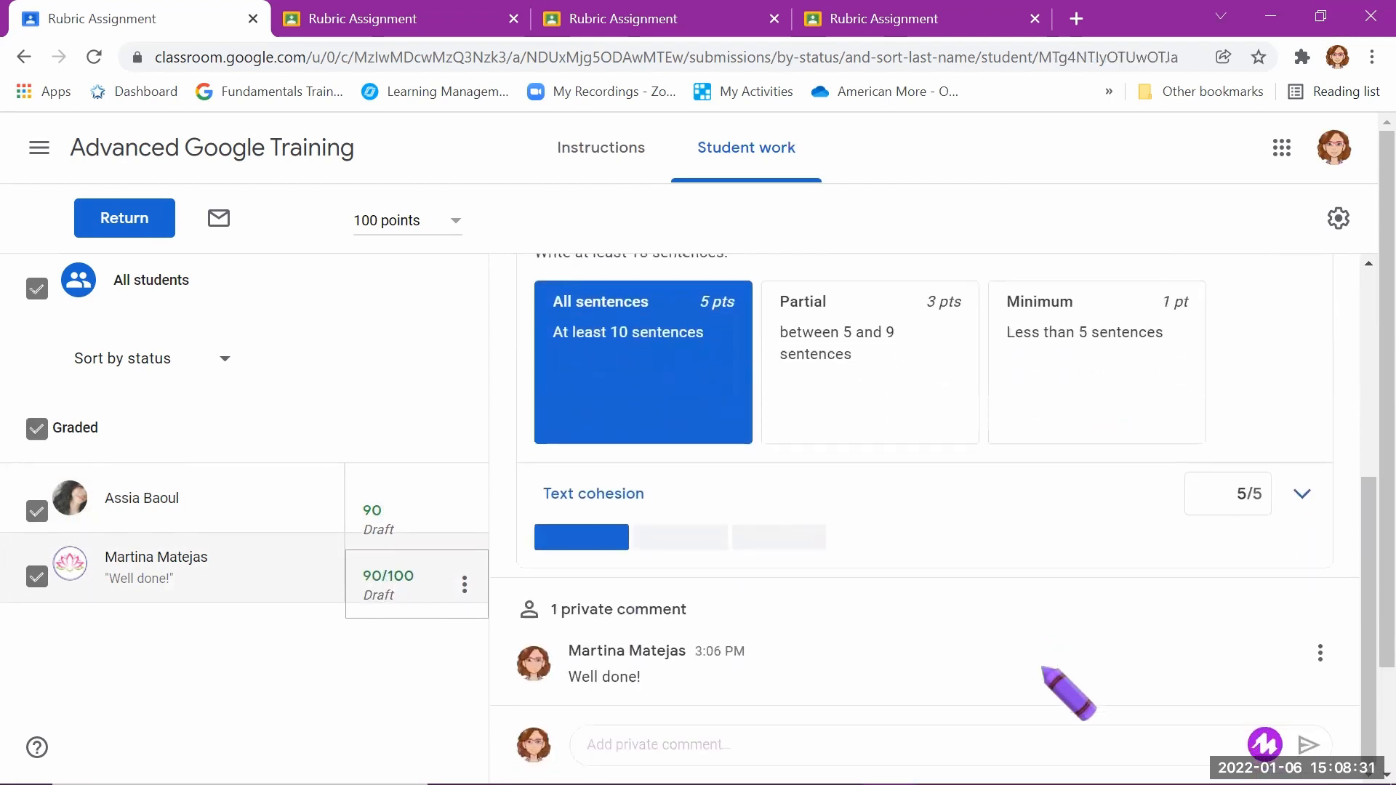
scroll(1042, 667, "up", 3)
left_click(154, 218)
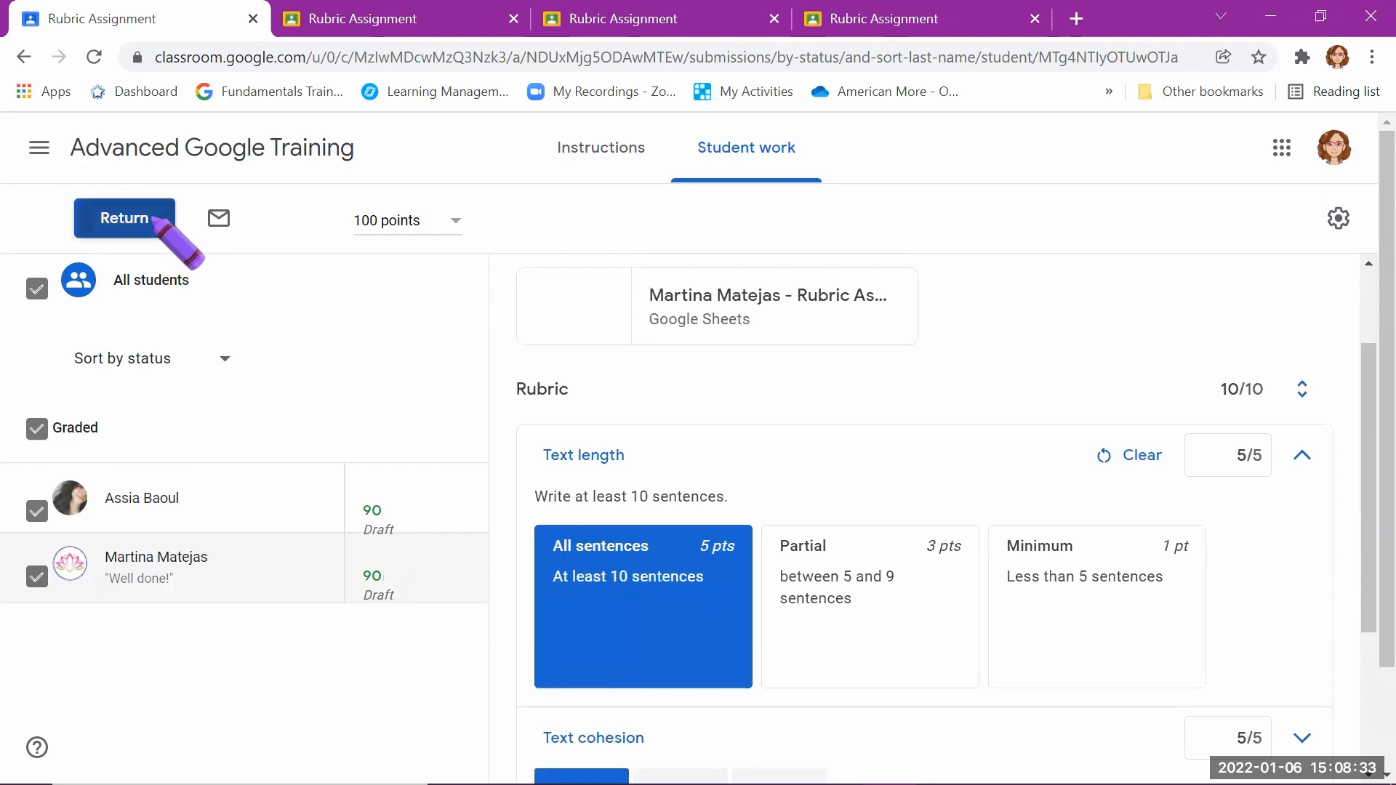
left_click(867, 586)
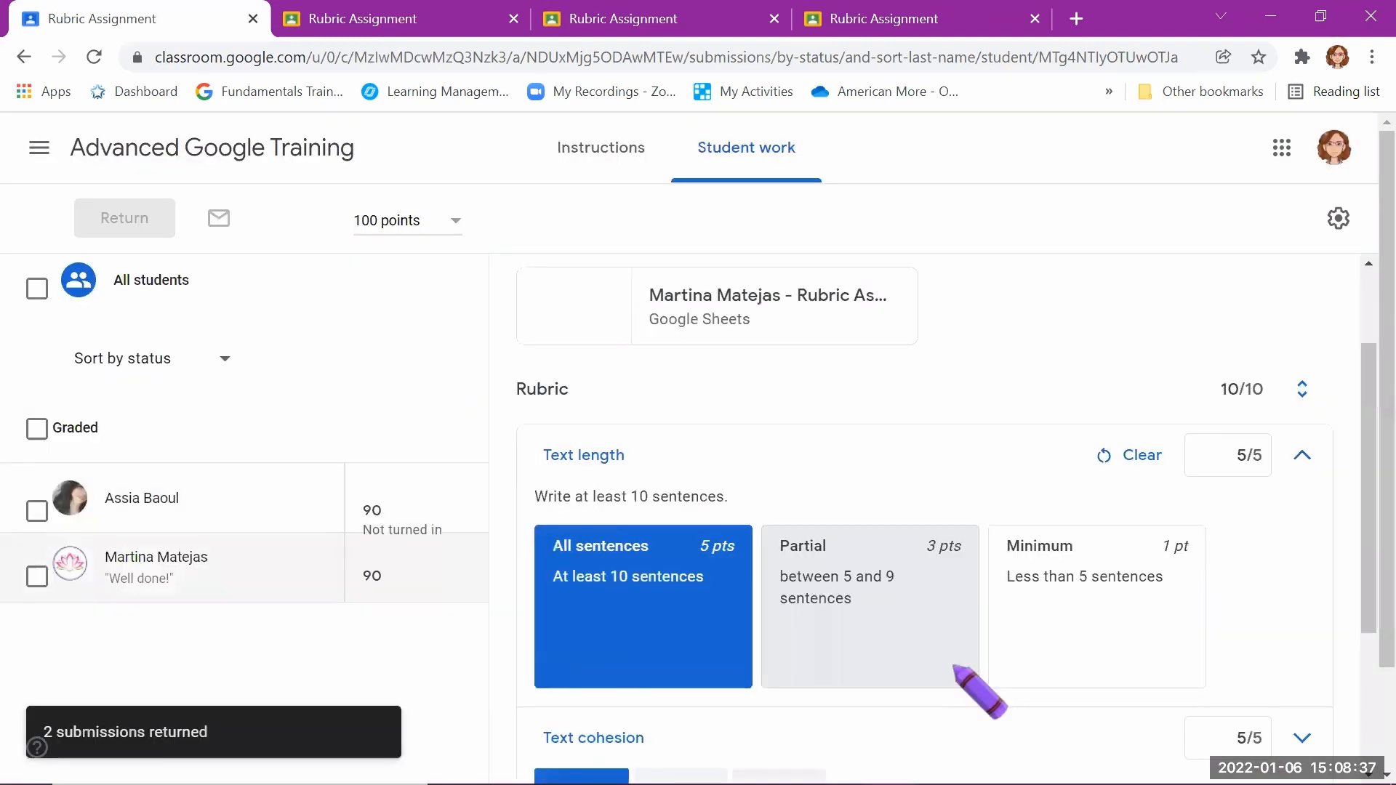